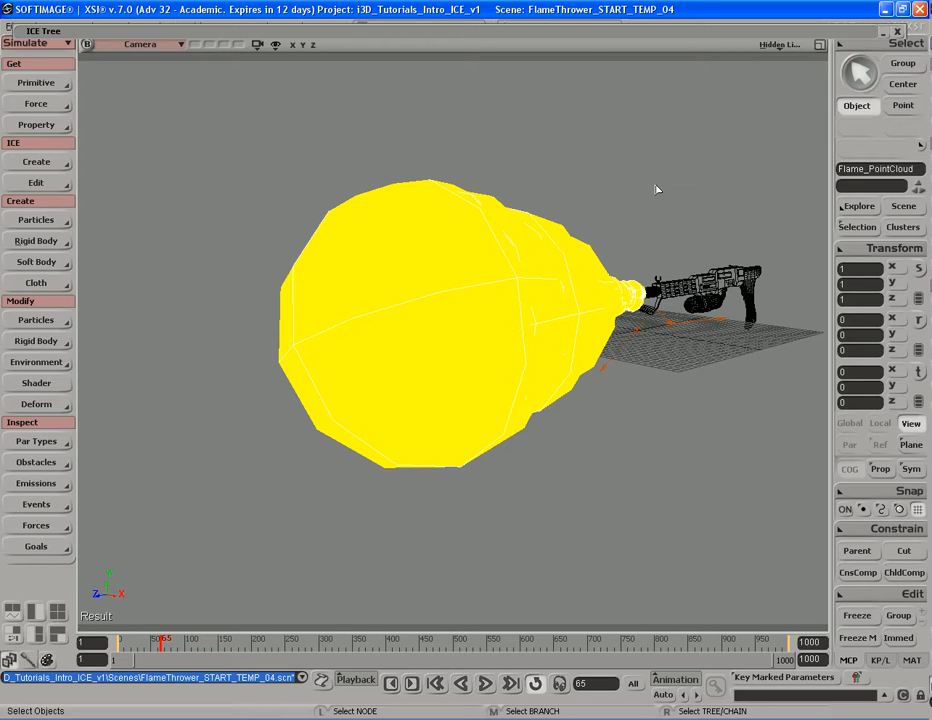
# Expand the ICE Tree window and bring the flame's particle age limit nodes into view
pyautogui.click(585, 32)
pyautogui.click(617, 369)
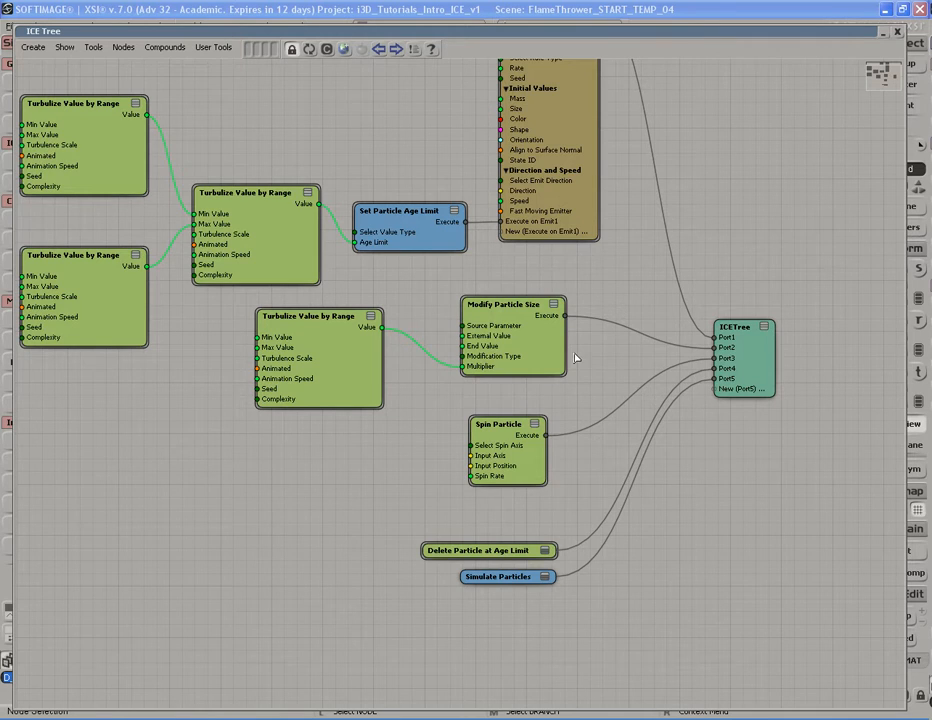
pyautogui.scroll(3, 602, 378)
pyautogui.scroll(-1, 602, 378)
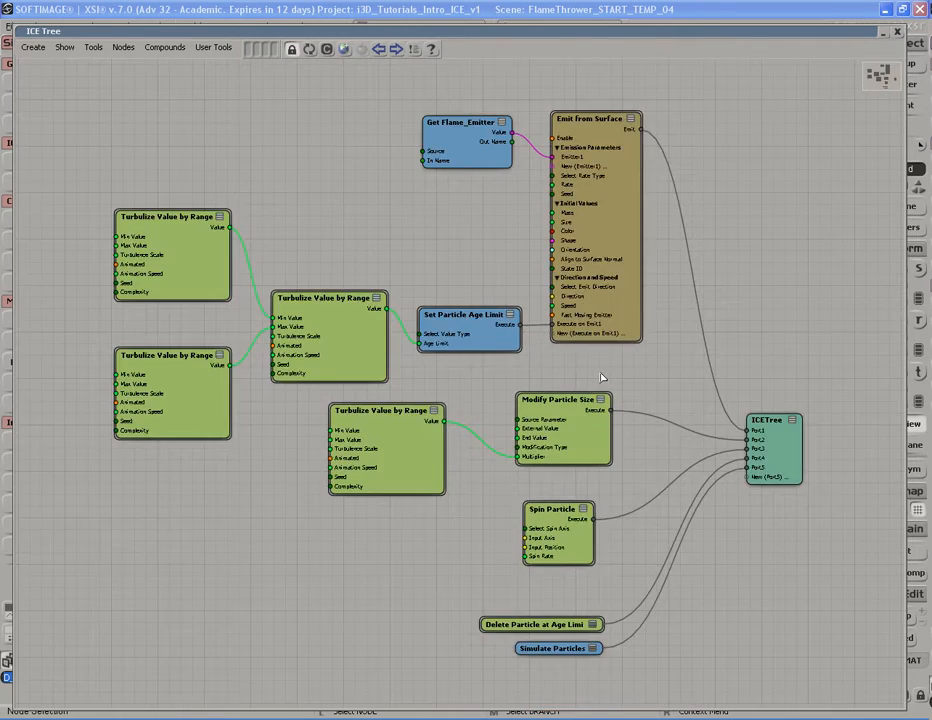
pyautogui.scroll(1, 602, 378)
pyautogui.moveTo(634, 444); pyautogui.dragTo(655, 406)
pyautogui.moveTo(508, 333); pyautogui.dragTo(603, 376)
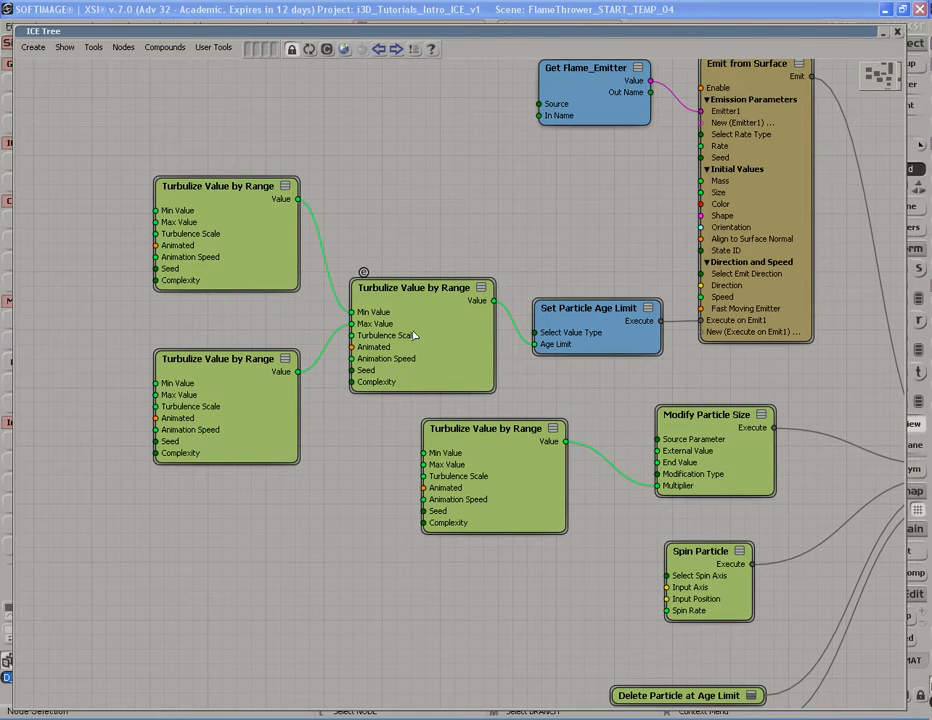
# Collapse the Set Particle Age Limit node and the three Turbulize Value by Range nodes feeding it, and auto-arrange that branch
pyautogui.click(286, 187)
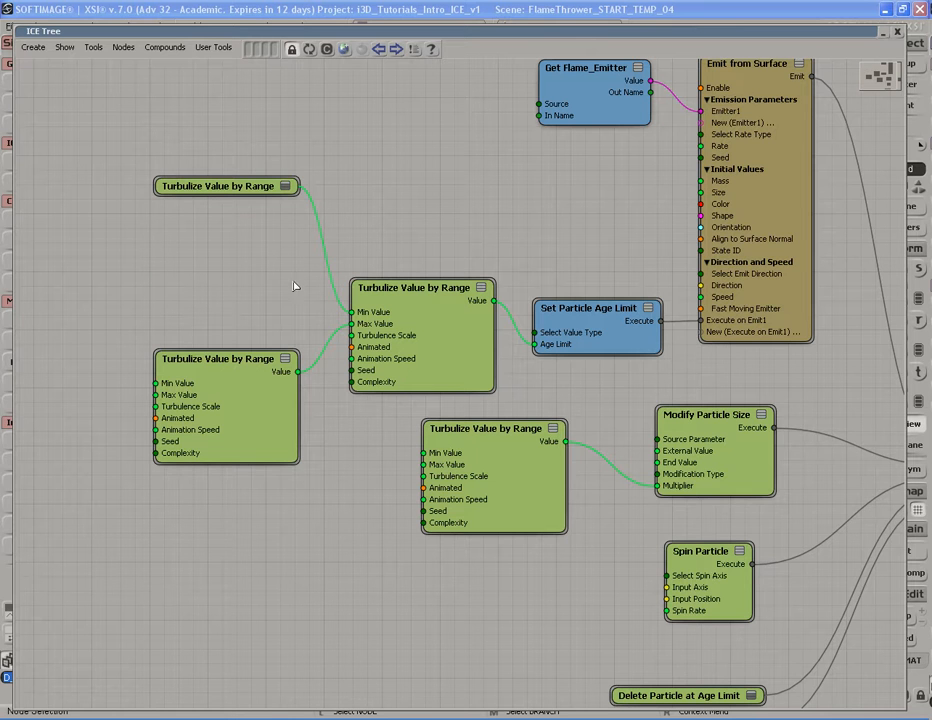
pyautogui.click(285, 358)
pyautogui.moveTo(243, 368); pyautogui.dragTo(237, 328)
pyautogui.click(479, 288)
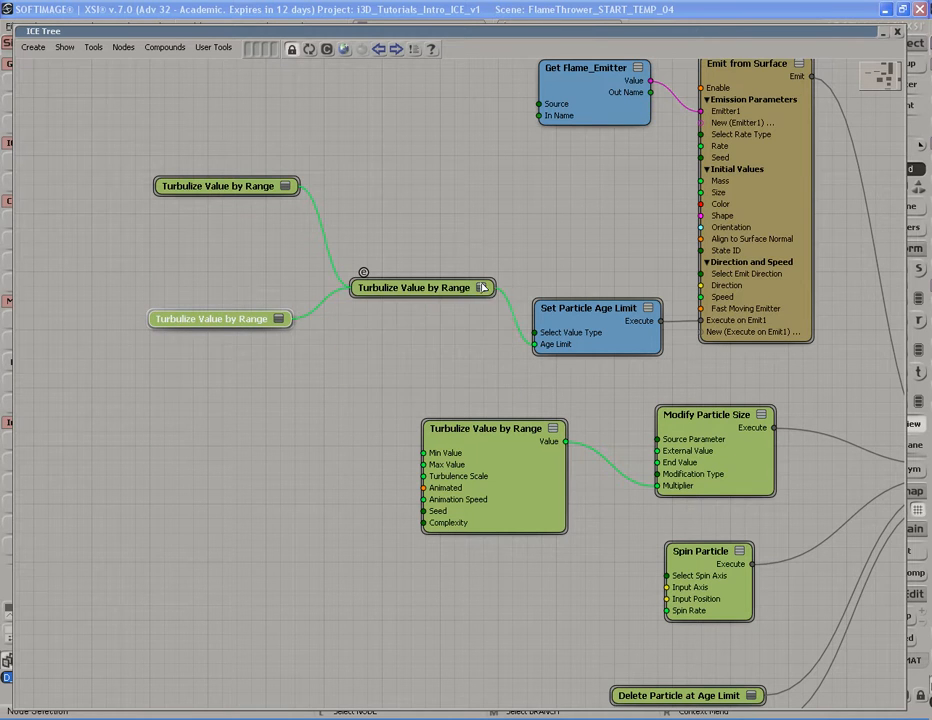
pyautogui.click(648, 308)
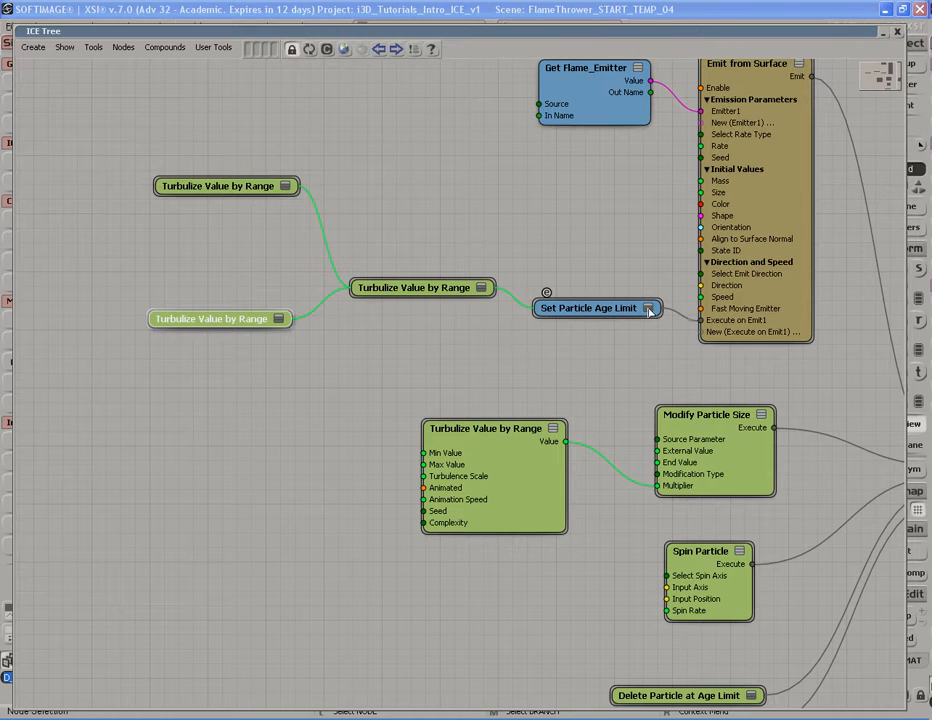
pyautogui.middleClick(598, 314)
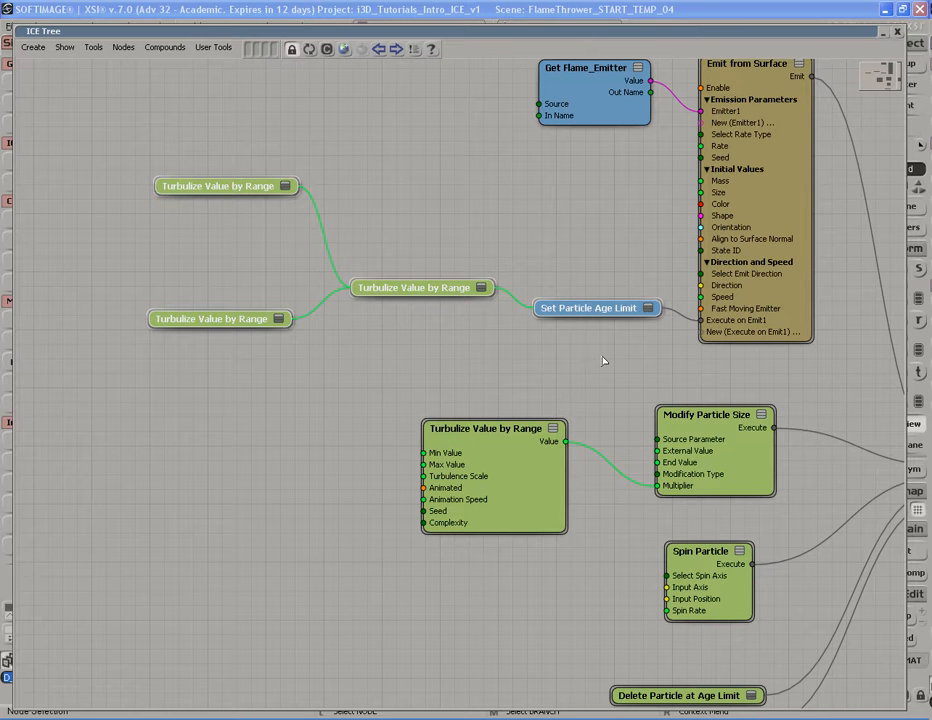
pyautogui.hotkey('ctrl', 'r')
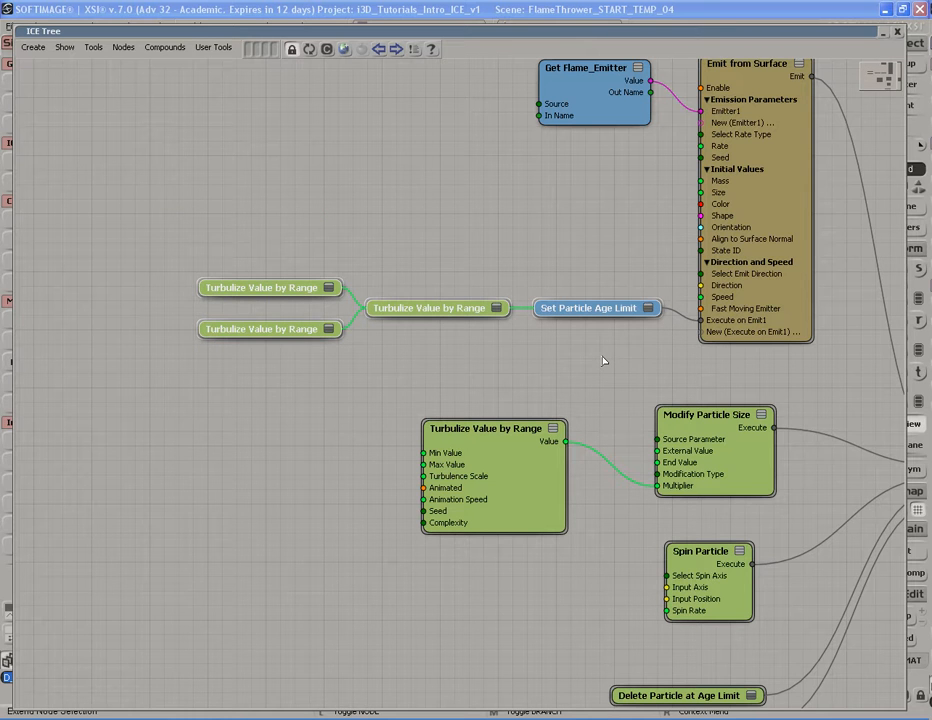
# Collapse Modify Particle Size and its Turbulize Value by Range node, and auto-arrange the pair in a row
pyautogui.moveTo(605, 360); pyautogui.dragTo(429, 257)
pyautogui.moveTo(429, 257); pyautogui.dragTo(576, 257, button='middle')
pyautogui.moveTo(576, 257); pyautogui.dragTo(581, 300)
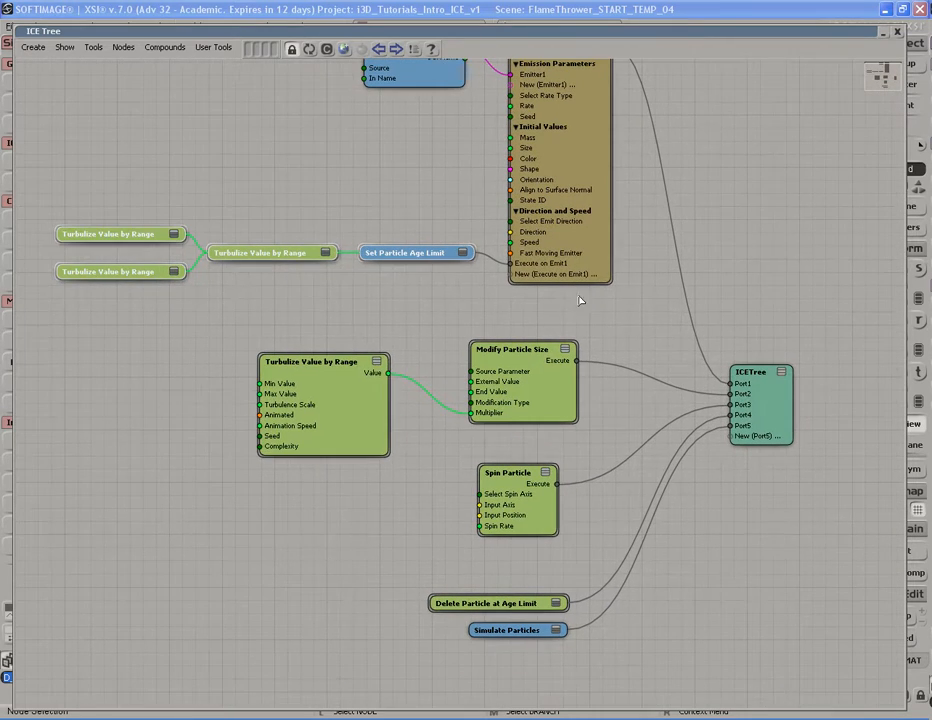
pyautogui.click(376, 361)
pyautogui.click(565, 349)
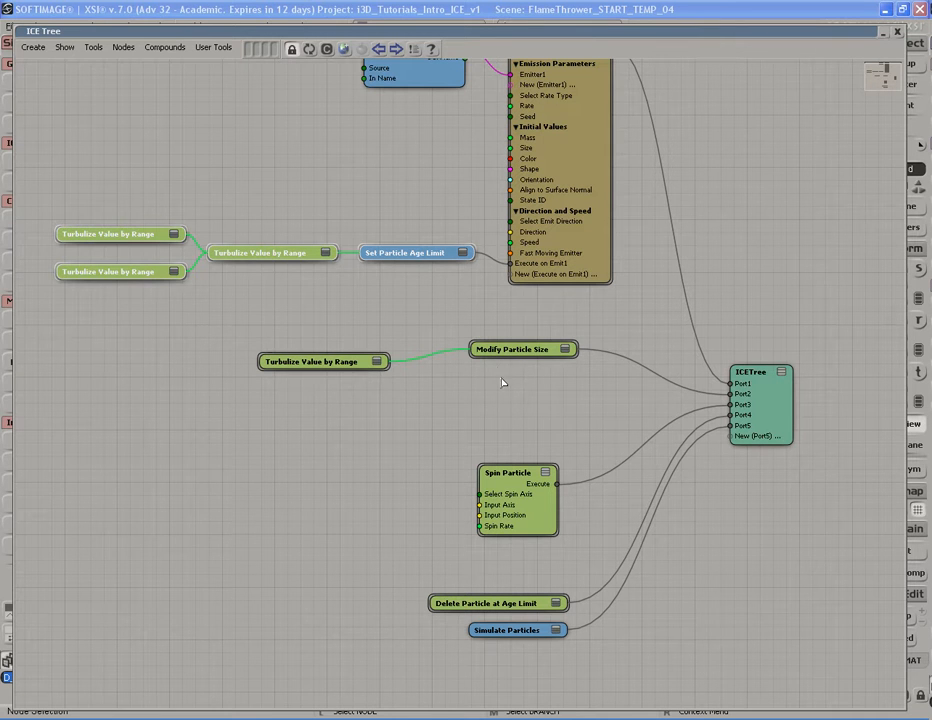
pyautogui.click(537, 350)
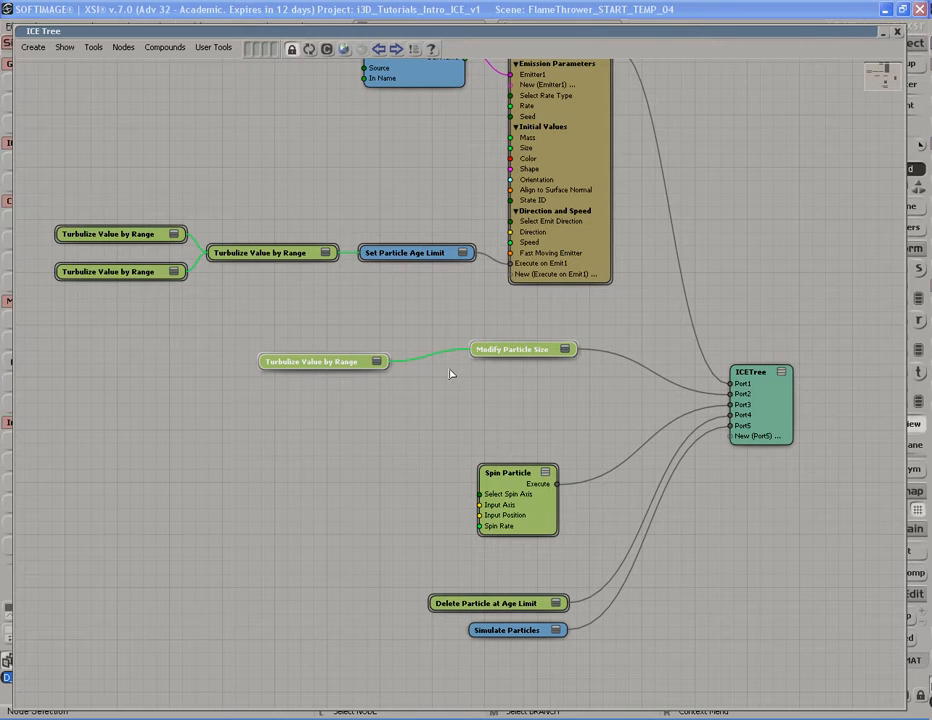
pyautogui.click(299, 333)
pyautogui.moveTo(299, 333); pyautogui.dragTo(524, 400)
pyautogui.hotkey('ctrl', 'r')
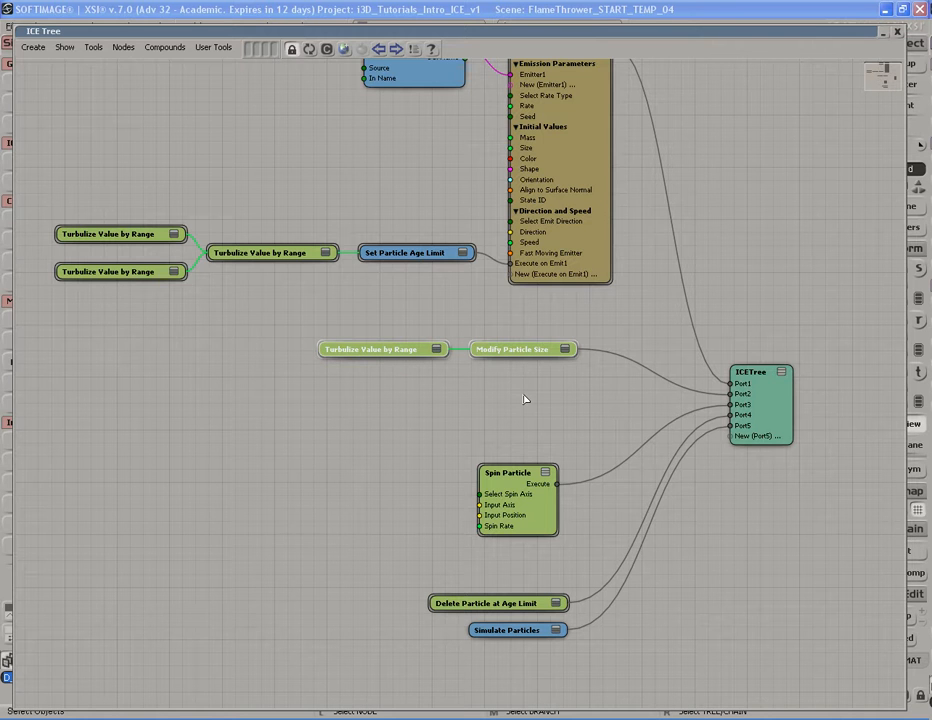
# Collapse the Spin Particle node and place it directly beneath Modify Particle Size
pyautogui.click(546, 473)
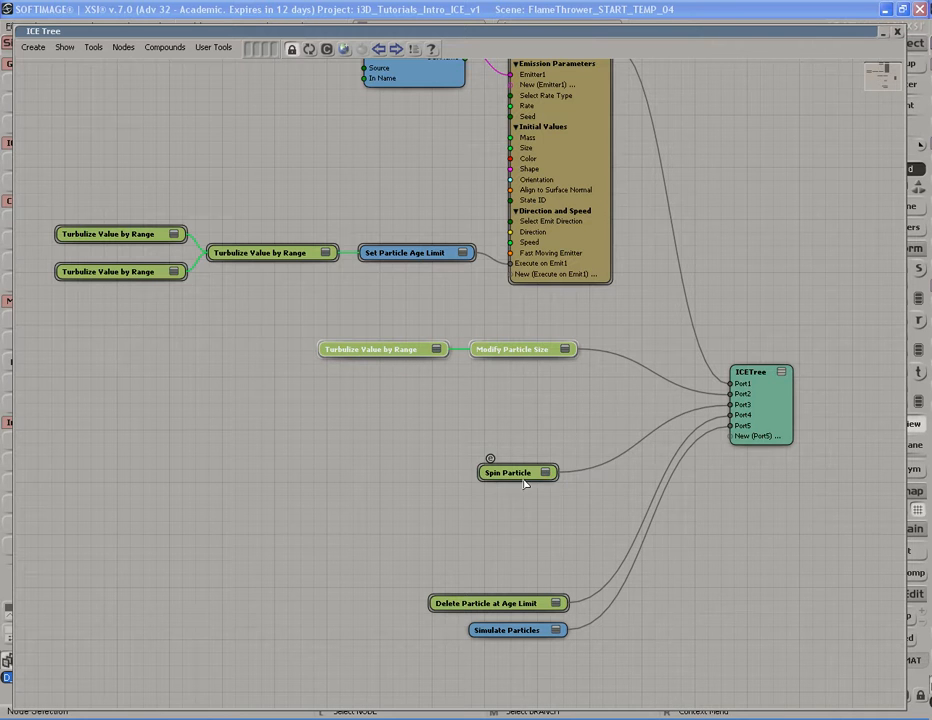
pyautogui.moveTo(524, 484); pyautogui.dragTo(545, 408)
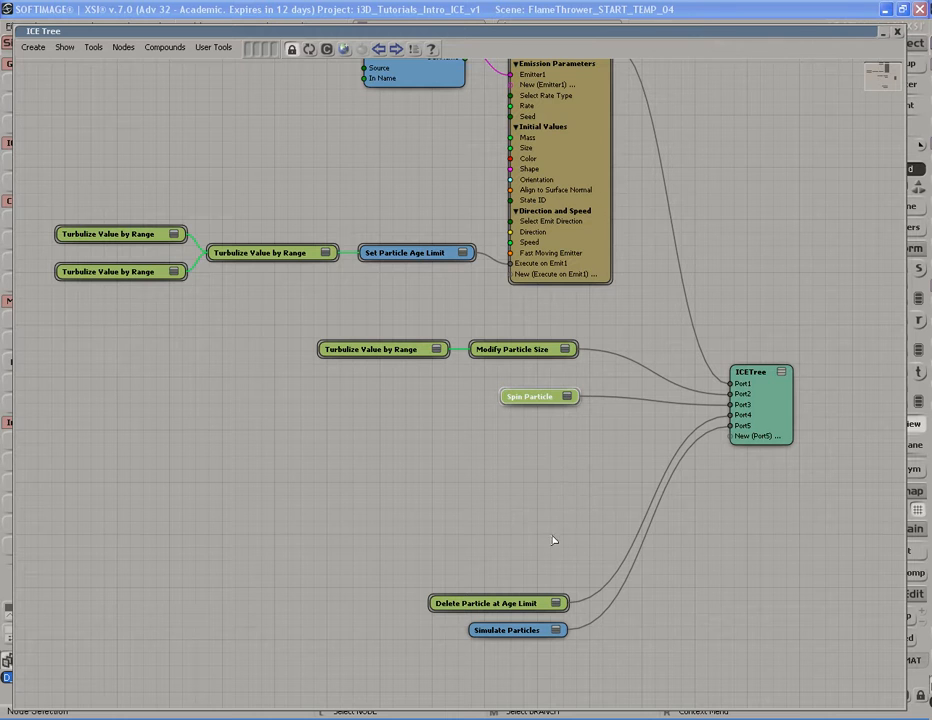
pyautogui.moveTo(545, 404); pyautogui.dragTo(545, 389)
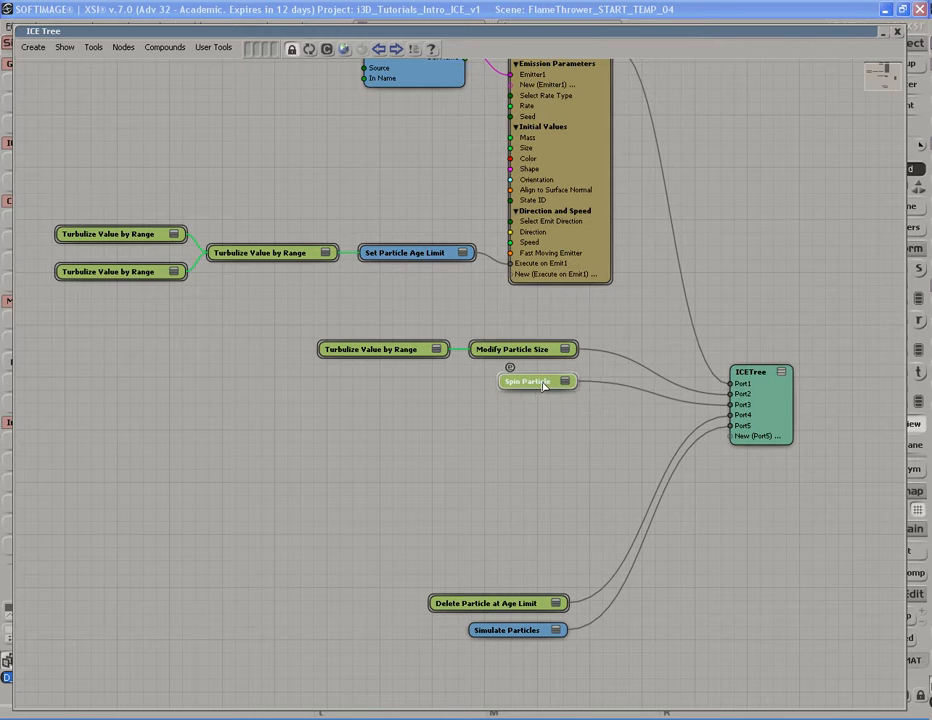
pyautogui.click(549, 457)
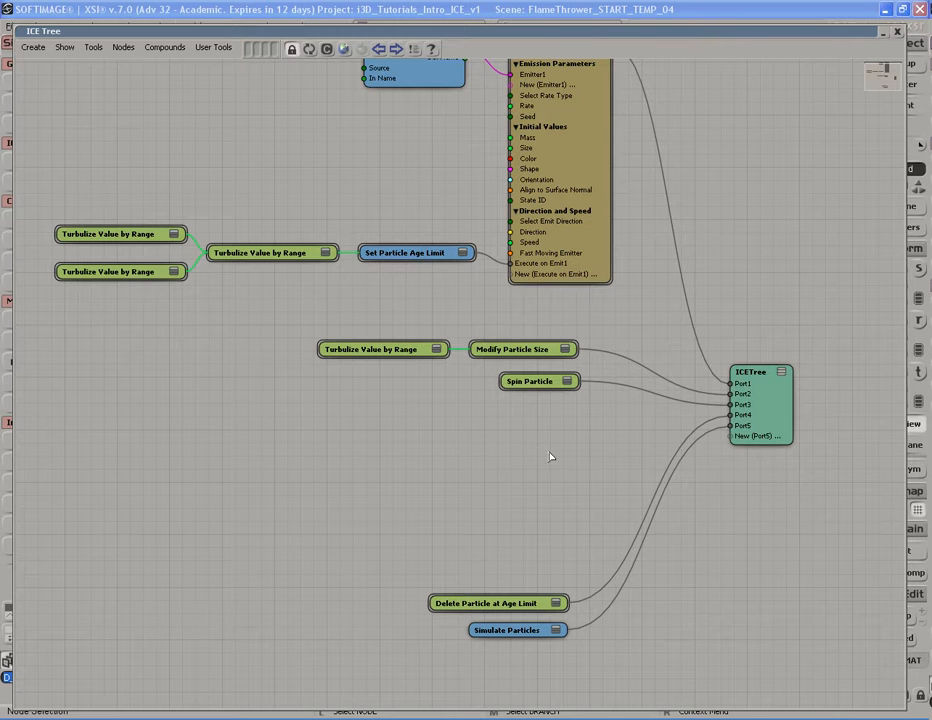
# Search the node presets for "force" and add Add Forces, Null Controller Force and Gravity Force nodes to the tree
pyautogui.click(347, 49)
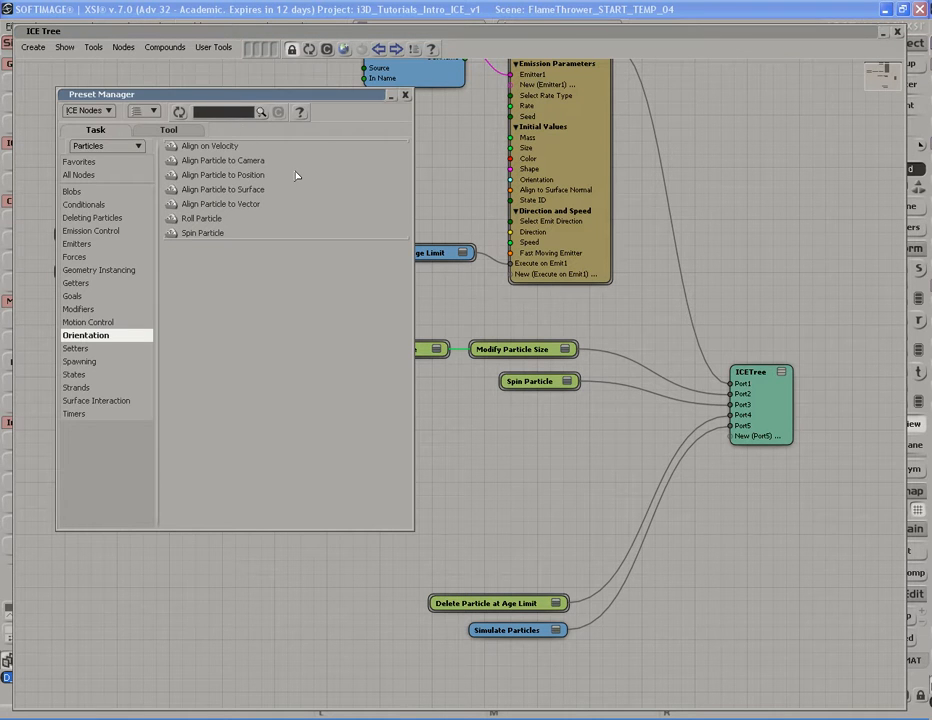
pyautogui.click(222, 112)
pyautogui.write('force')
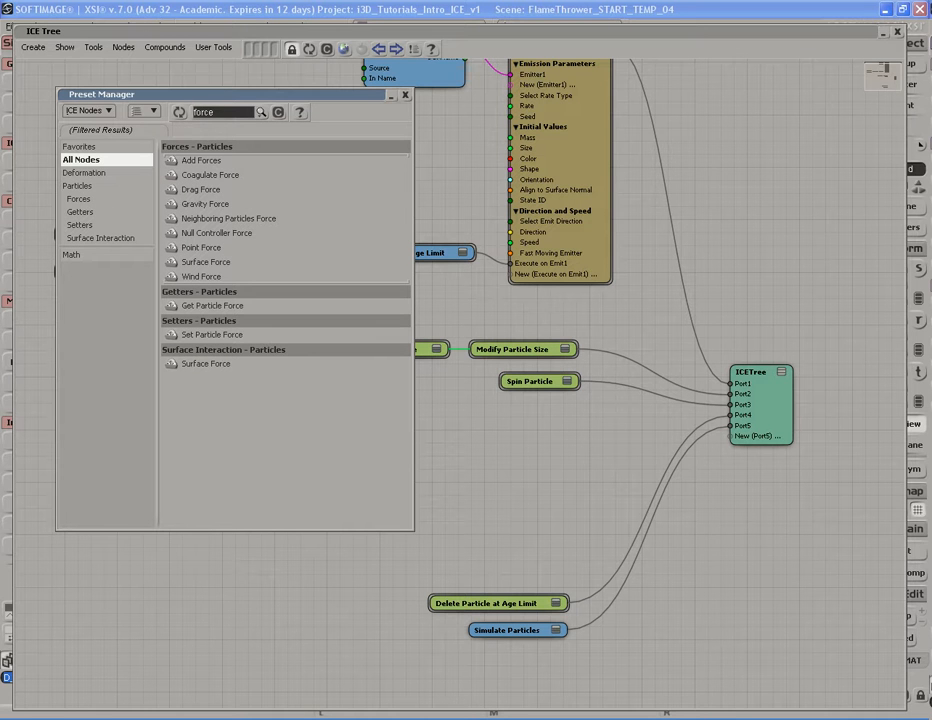
pyautogui.moveTo(200, 160); pyautogui.dragTo(495, 428)
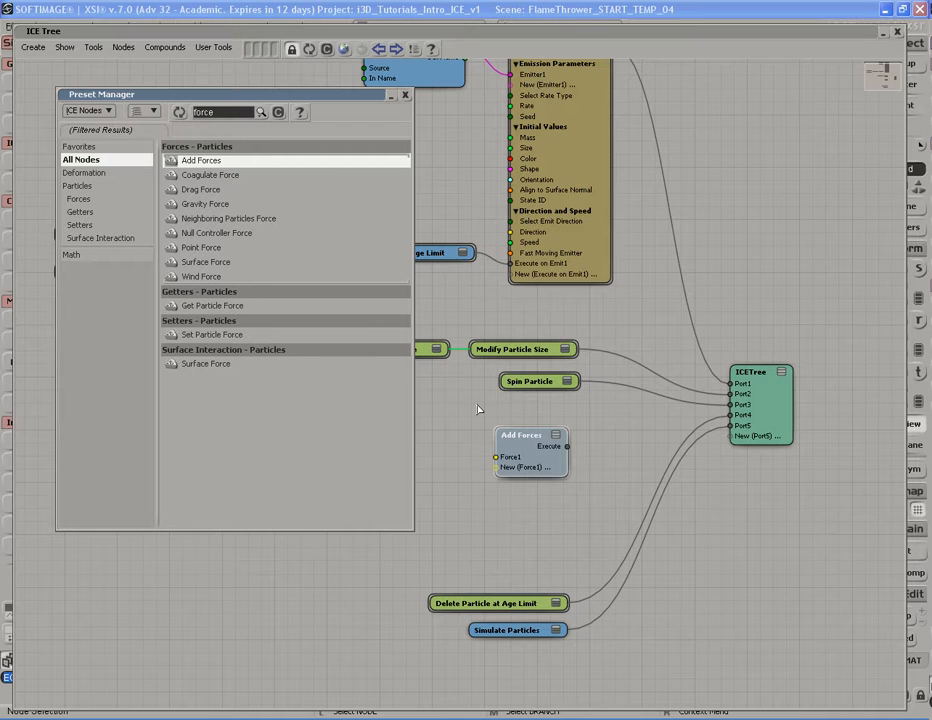
pyautogui.moveTo(212, 233); pyautogui.dragTo(462, 516)
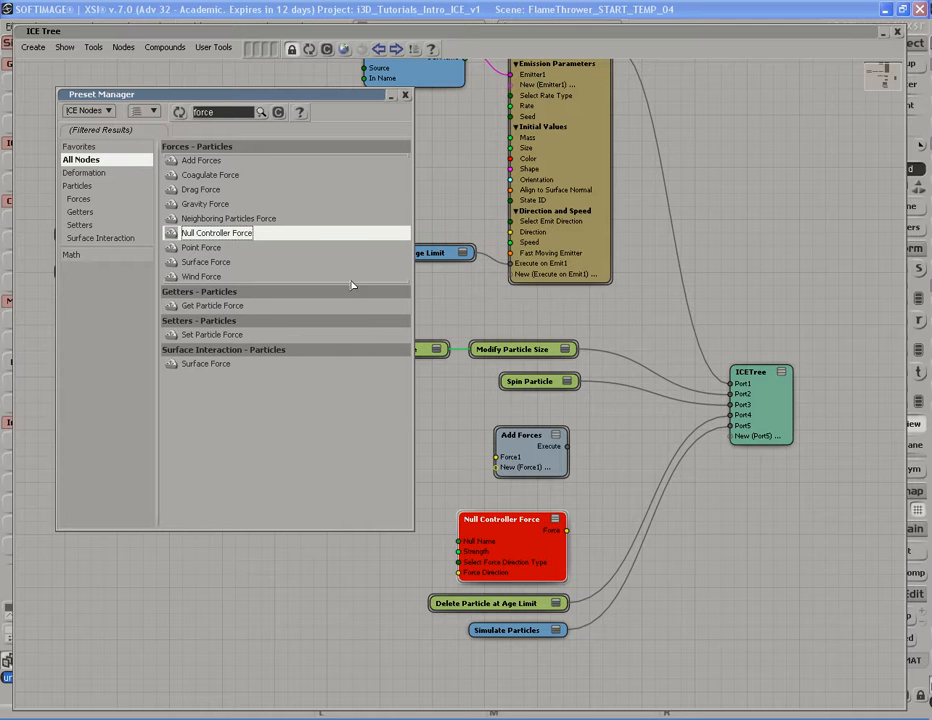
pyautogui.click(211, 206)
pyautogui.moveTo(211, 206); pyautogui.dragTo(598, 432)
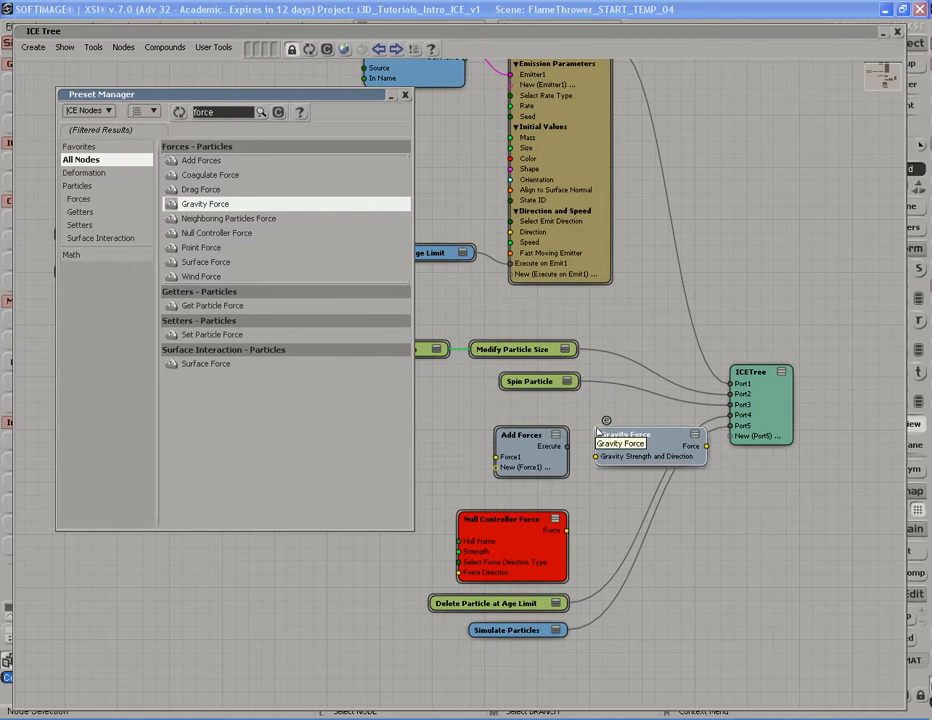
pyautogui.click(405, 95)
# Move the Gravity Force and Null Controller Force nodes to the left of Add Forces
pyautogui.moveTo(671, 459); pyautogui.dragTo(379, 479)
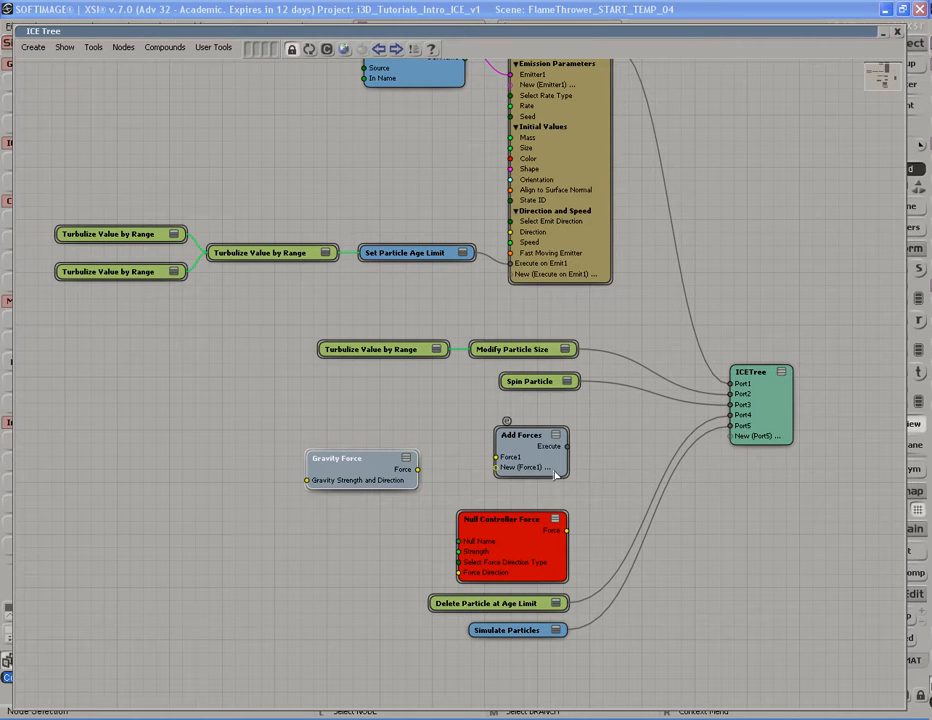
pyautogui.moveTo(554, 466); pyautogui.dragTo(557, 463)
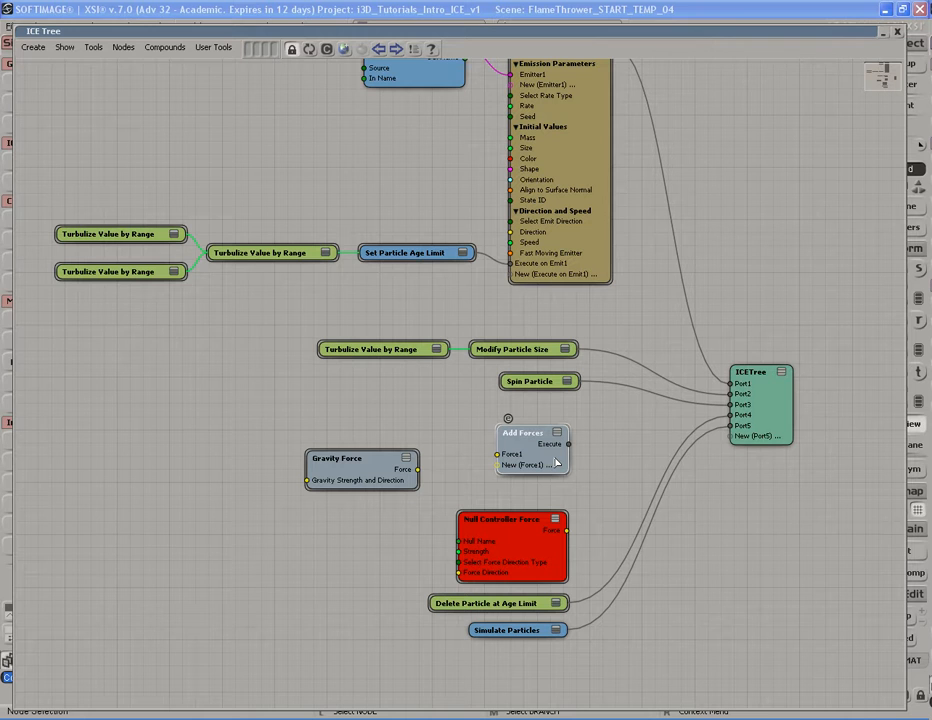
pyautogui.click(566, 383)
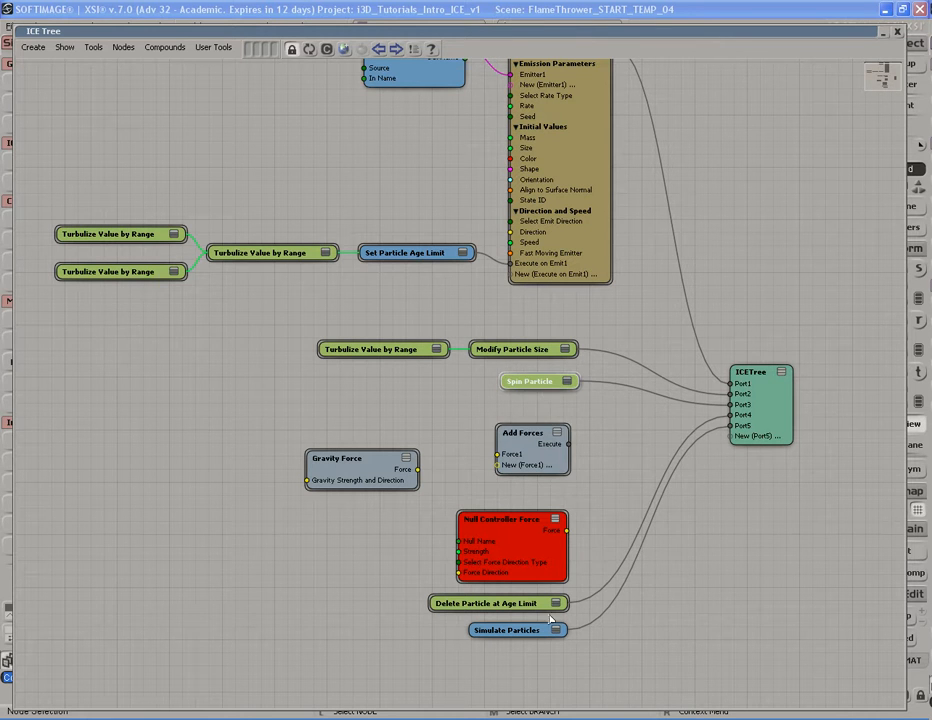
pyautogui.moveTo(520, 572); pyautogui.dragTo(245, 530)
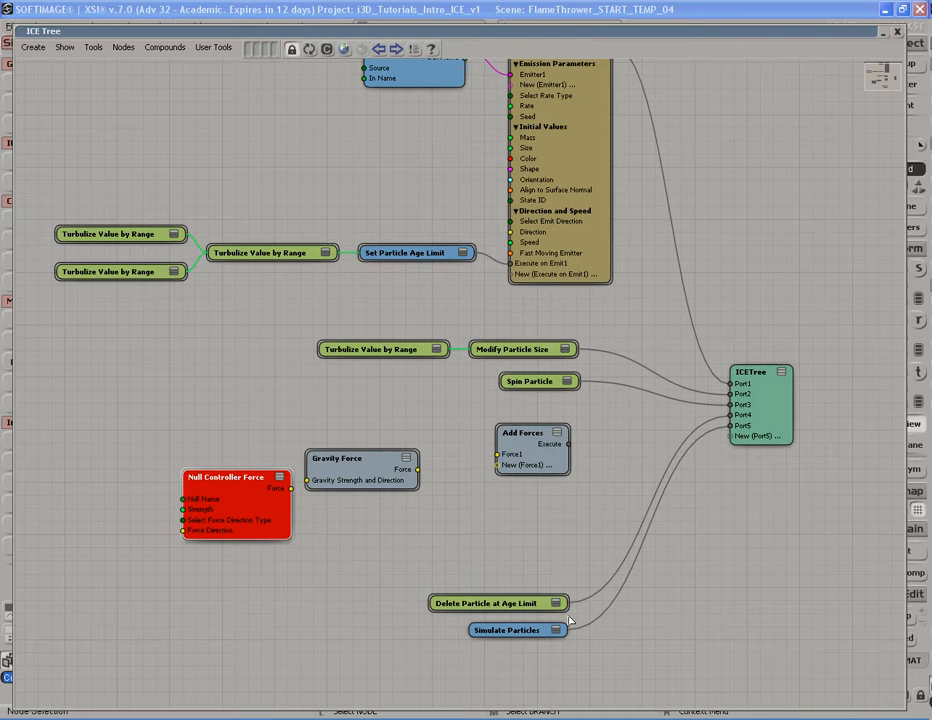
# Insert a port before Port4 on the ICETree node and connect the Execute output of Add Forces to it
pyautogui.rightClick(746, 418)
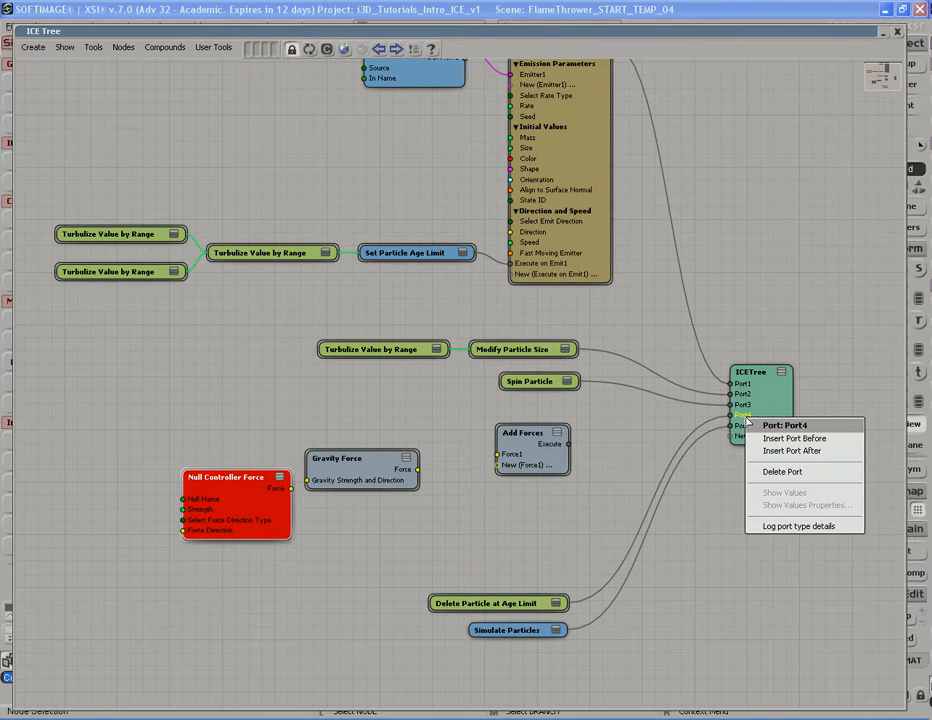
pyautogui.click(790, 438)
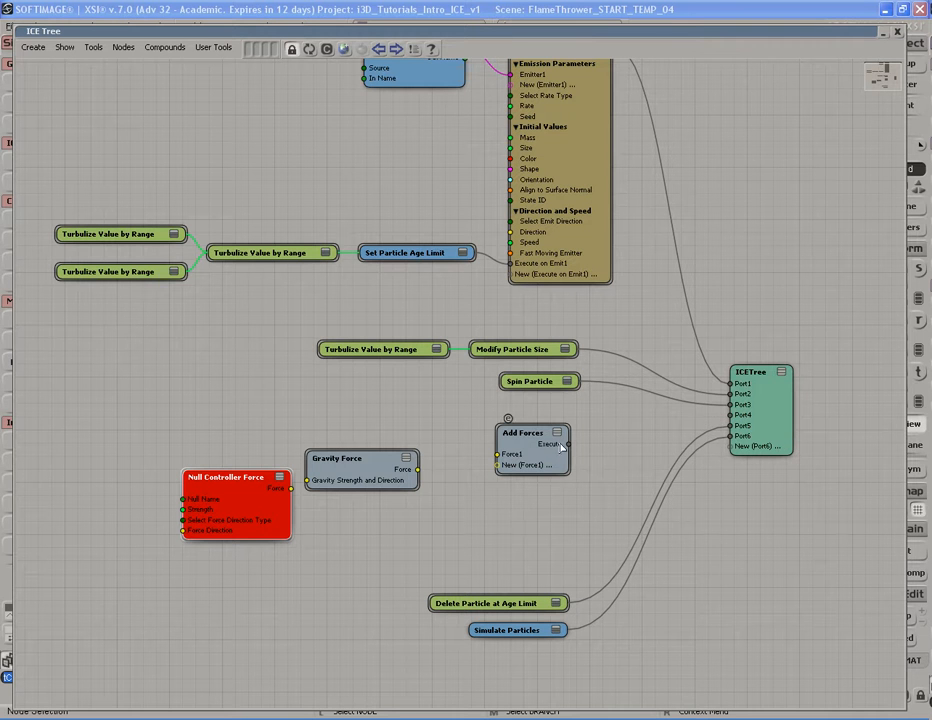
pyautogui.moveTo(569, 445); pyautogui.dragTo(743, 417)
pyautogui.moveTo(545, 462); pyautogui.dragTo(555, 462)
# Stack Null Controller Force above Gravity Force and connect their outputs to Add Forces as Force1 and Force2
pyautogui.moveTo(355, 478); pyautogui.dragTo(360, 525)
pyautogui.moveTo(236, 509); pyautogui.dragTo(358, 440)
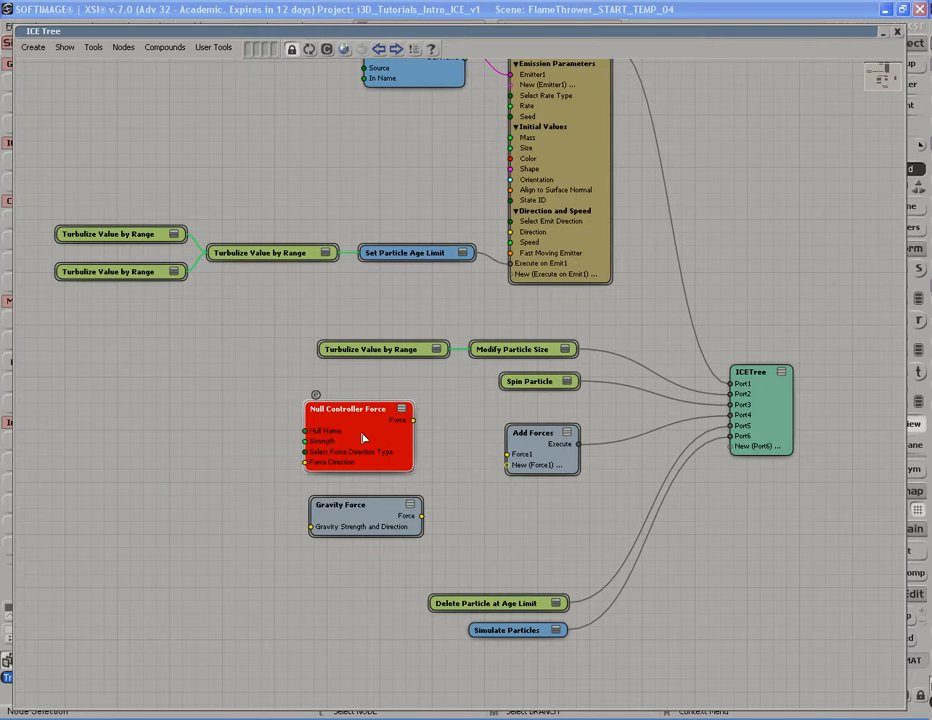
pyautogui.moveTo(412, 421); pyautogui.dragTo(513, 455)
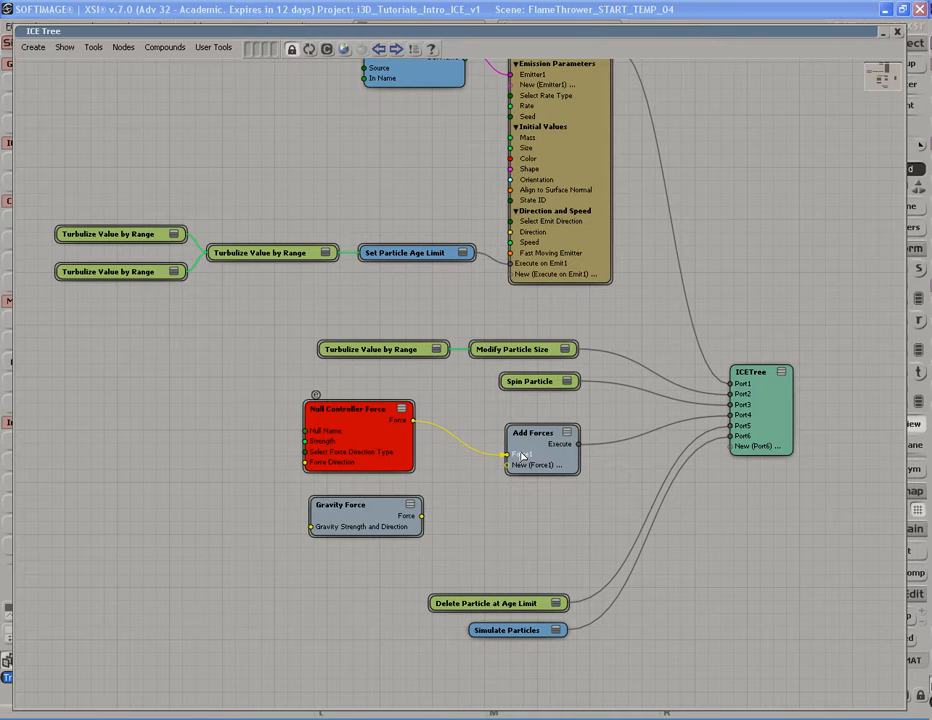
pyautogui.click(520, 457)
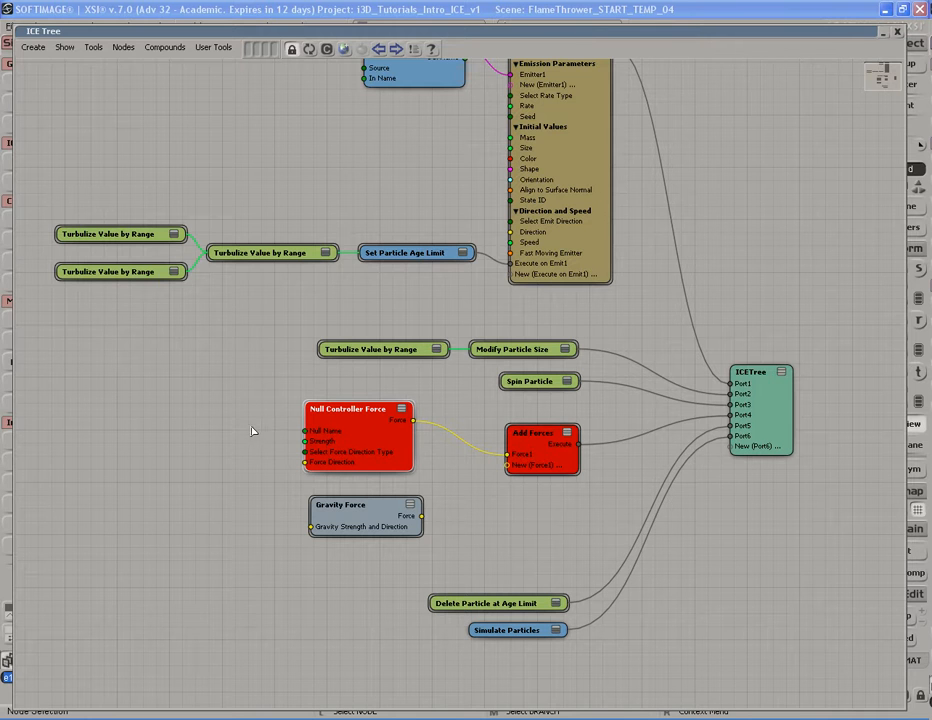
pyautogui.moveTo(406, 532); pyautogui.dragTo(521, 469)
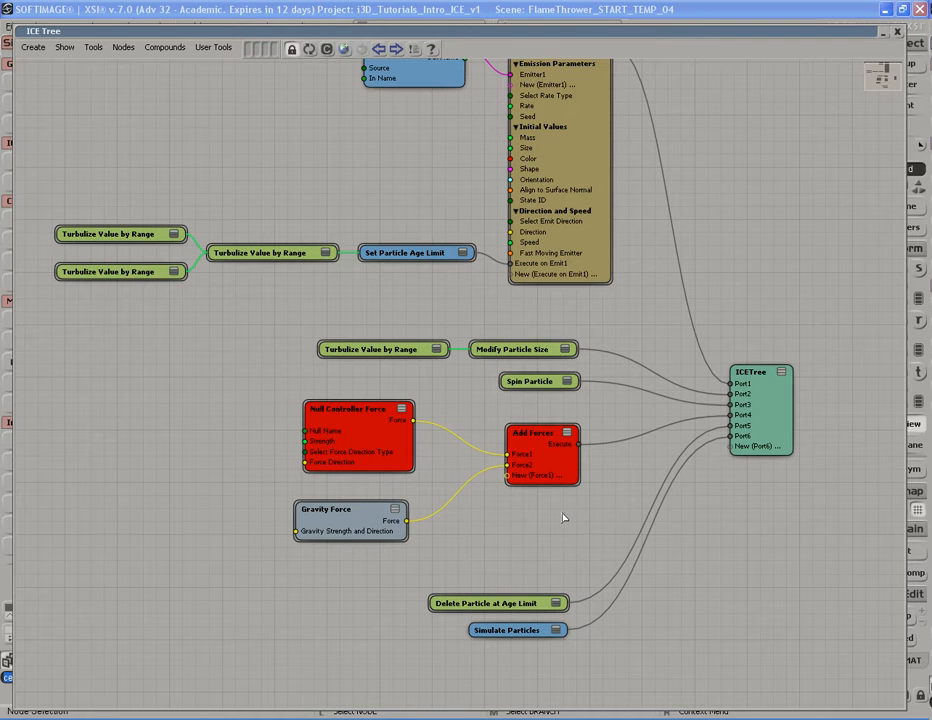
# View the properties of Add Forces, close them, and line up Null Controller Force with Gravity Force
pyautogui.doubleClick(555, 468)
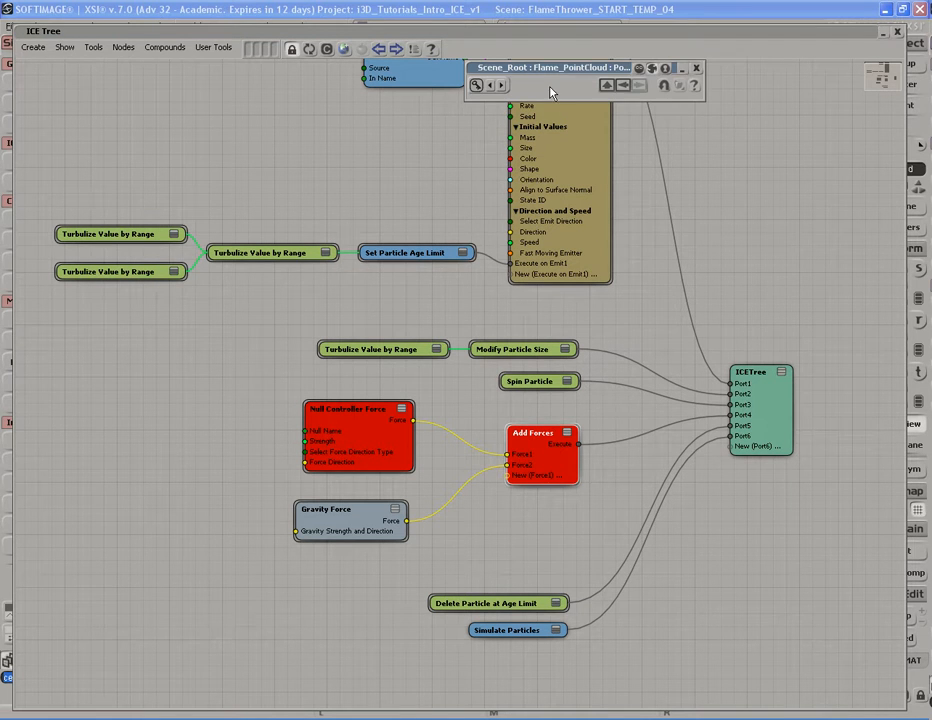
pyautogui.moveTo(560, 75); pyautogui.dragTo(408, 170)
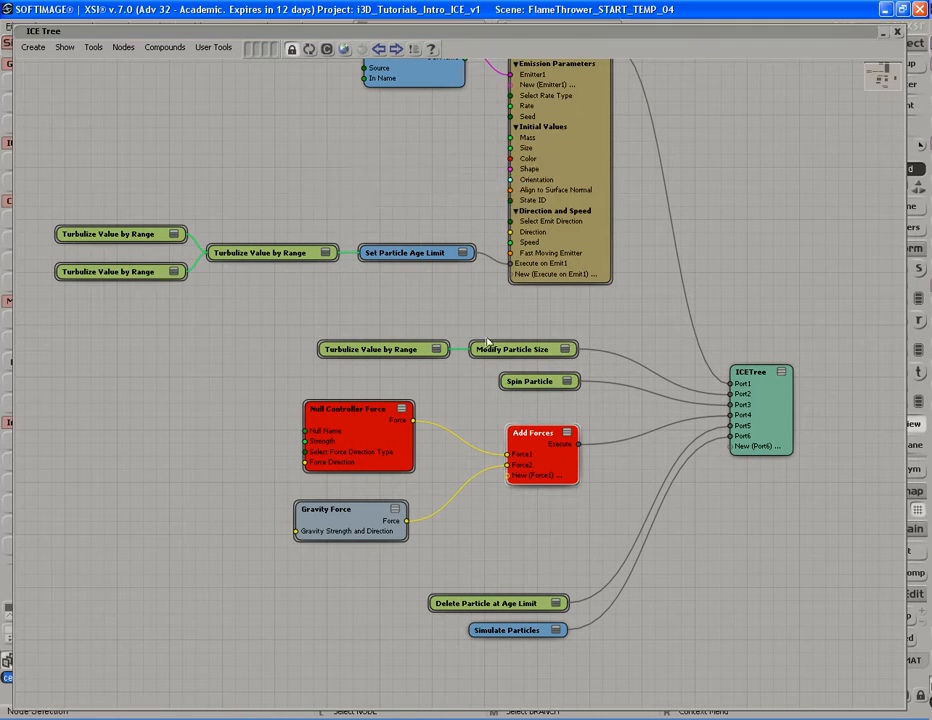
pyautogui.moveTo(361, 435)
pyautogui.mouseDown()
pyautogui.moveTo(346, 433)
pyautogui.moveTo(355, 433)
pyautogui.mouseUp()
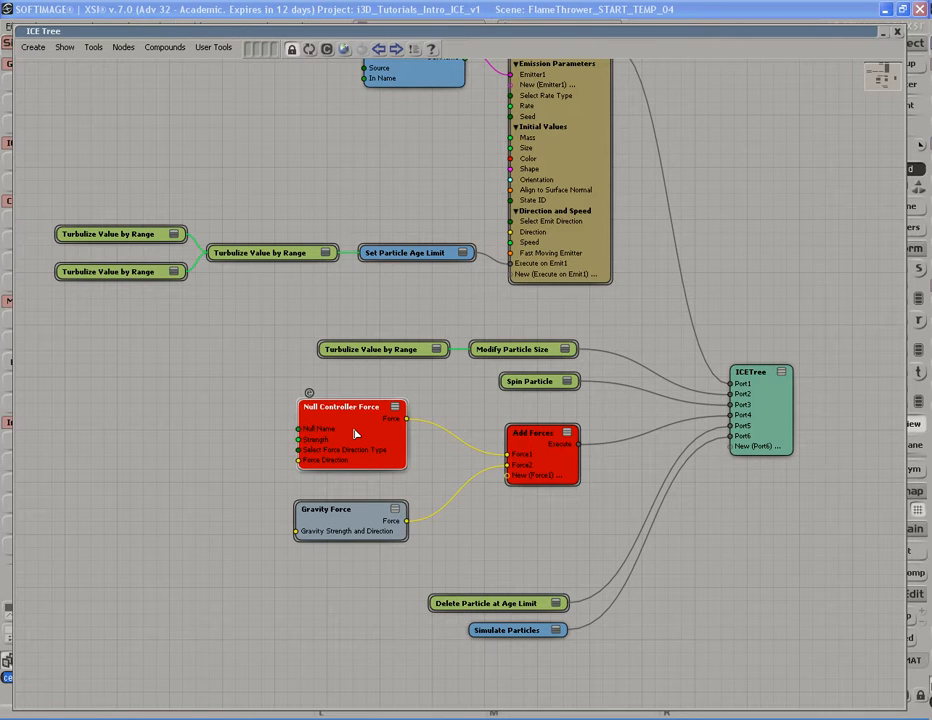
pyautogui.click(426, 455)
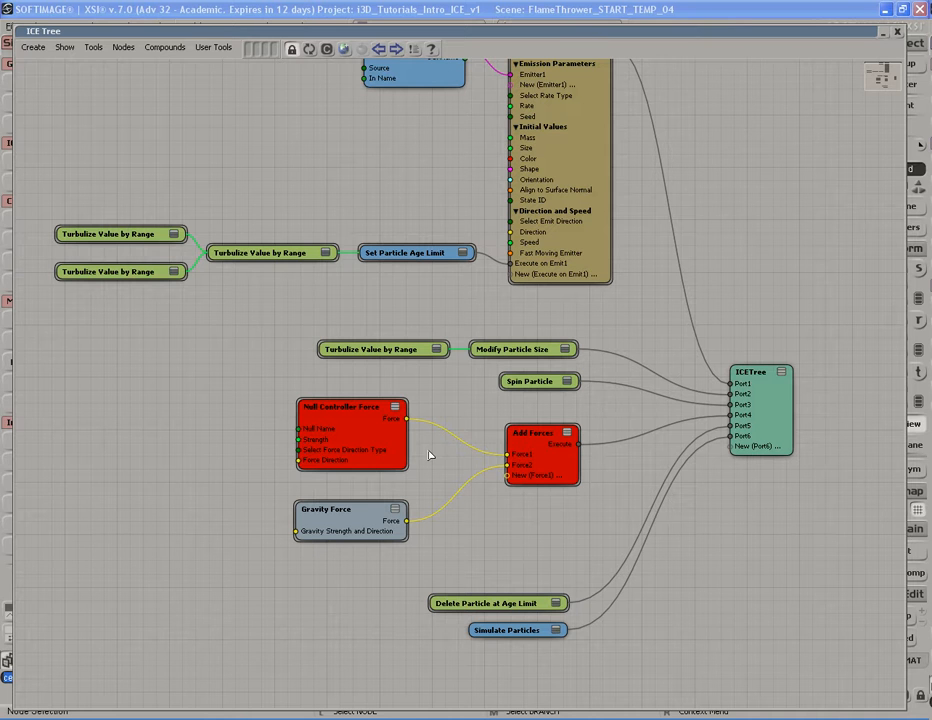
# Nudge the Null Controller Force node slightly closer to Gravity Force and deselect it
pyautogui.click(375, 437)
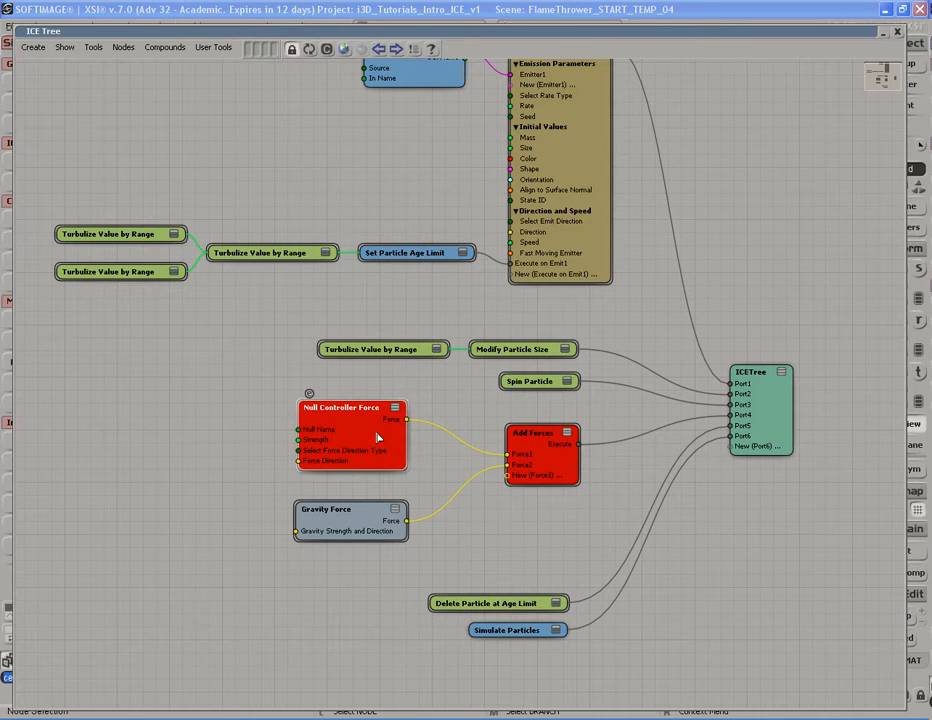
pyautogui.moveTo(359, 433); pyautogui.dragTo(358, 435)
pyautogui.click(432, 455)
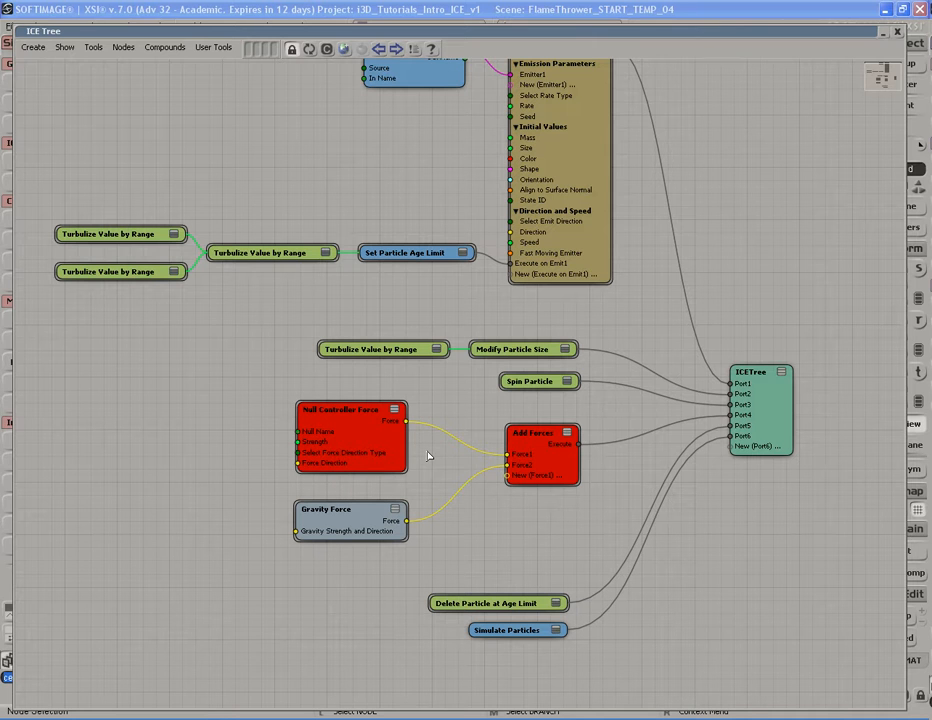
# Collapse the ICE tree window, return to the first frame, and add a null primitive to the scene
pyautogui.doubleClick(565, 33)
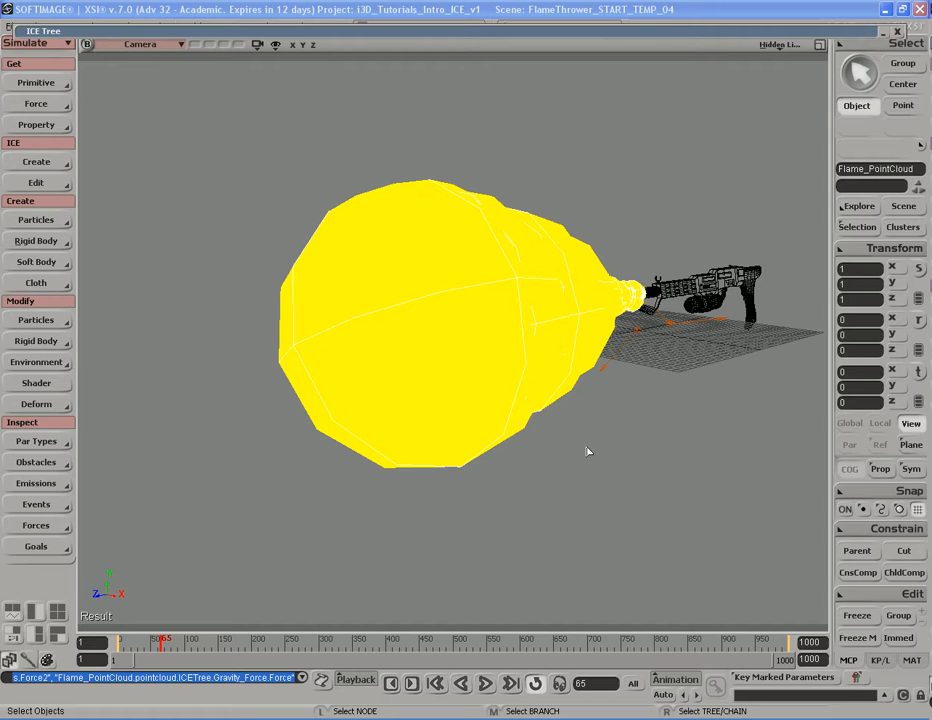
pyautogui.hotkey('shift', ',')
pyautogui.press('s')
pyautogui.moveTo(541, 507)
pyautogui.mouseDown(button='right')
pyautogui.moveTo(538, 487)
pyautogui.moveTo(529, 488)
pyautogui.mouseUp(button='right')
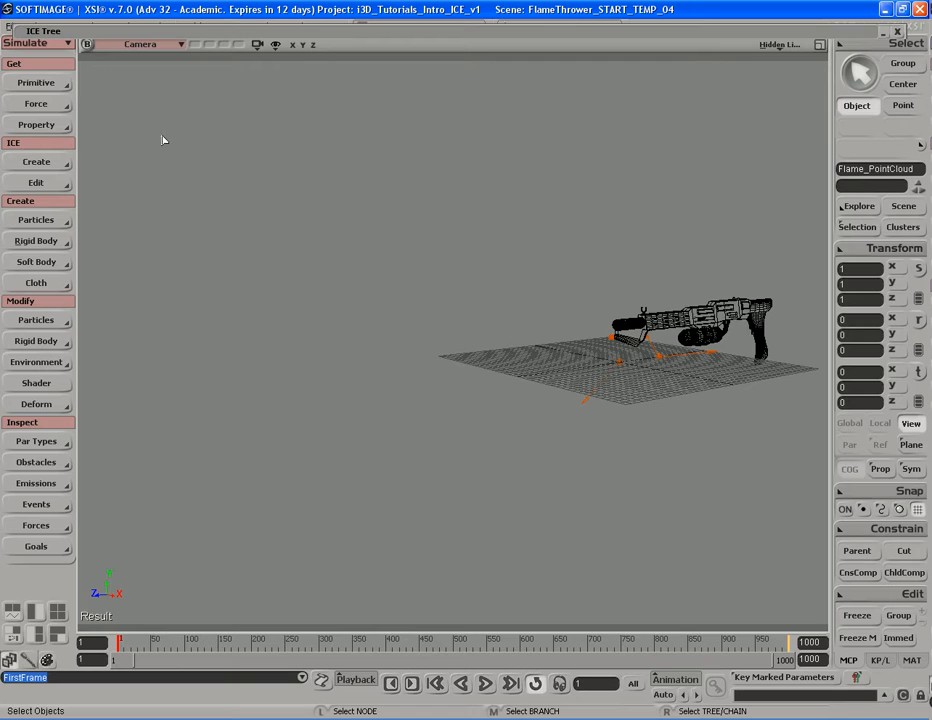
pyautogui.click(44, 88)
pyautogui.click(144, 86)
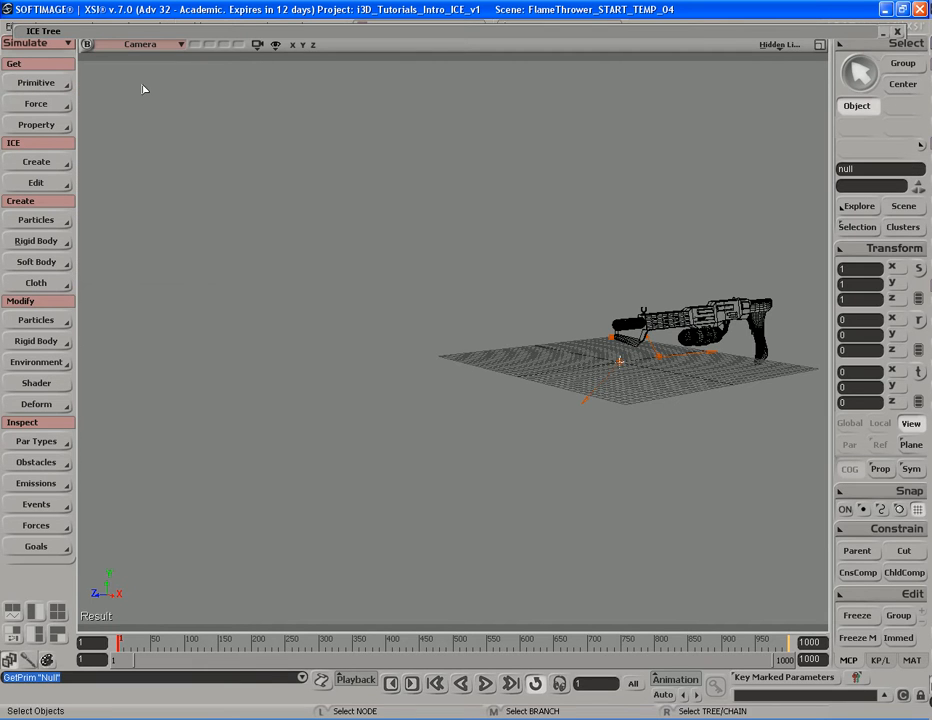
# Move the null out in front of the gun's muzzle, to about Y 4.3 and Z 36.6
pyautogui.press('v')
pyautogui.press('s')
pyautogui.moveTo(540, 442); pyautogui.dragTo(663, 437, button='right')
pyautogui.moveTo(663, 437); pyautogui.dragTo(416, 458, button='middle')
pyautogui.moveTo(417, 461); pyautogui.dragTo(421, 432, button='middle')
pyautogui.press('s')
pyautogui.moveTo(422, 433); pyautogui.dragTo(446, 443, button='right')
pyautogui.press('space')
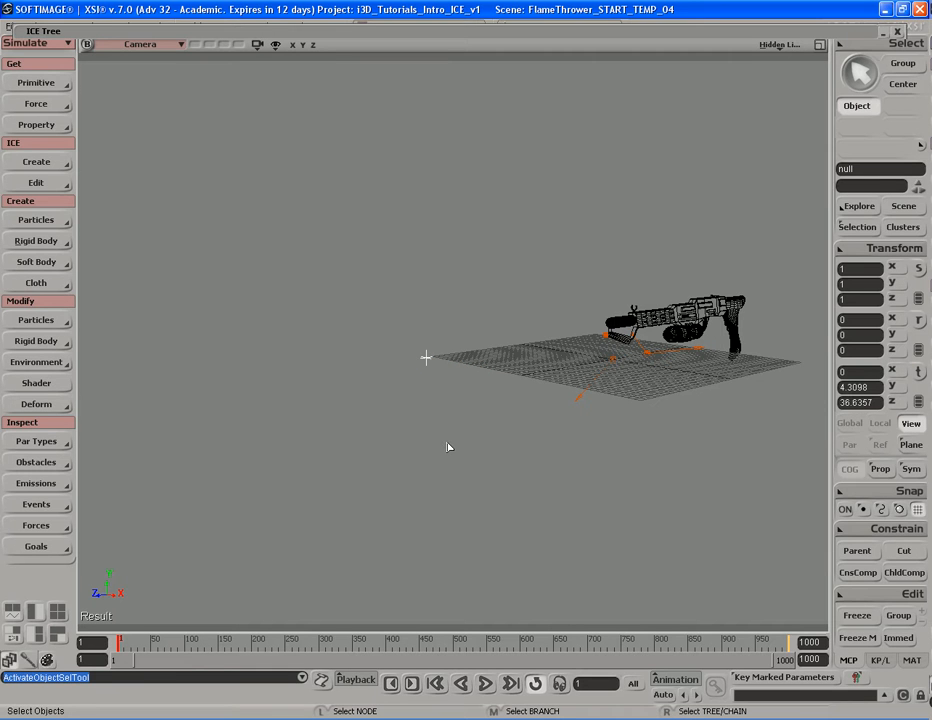
# Rename the null to Flame Controller and set its primary display icon to Rings
pyautogui.press('Return')
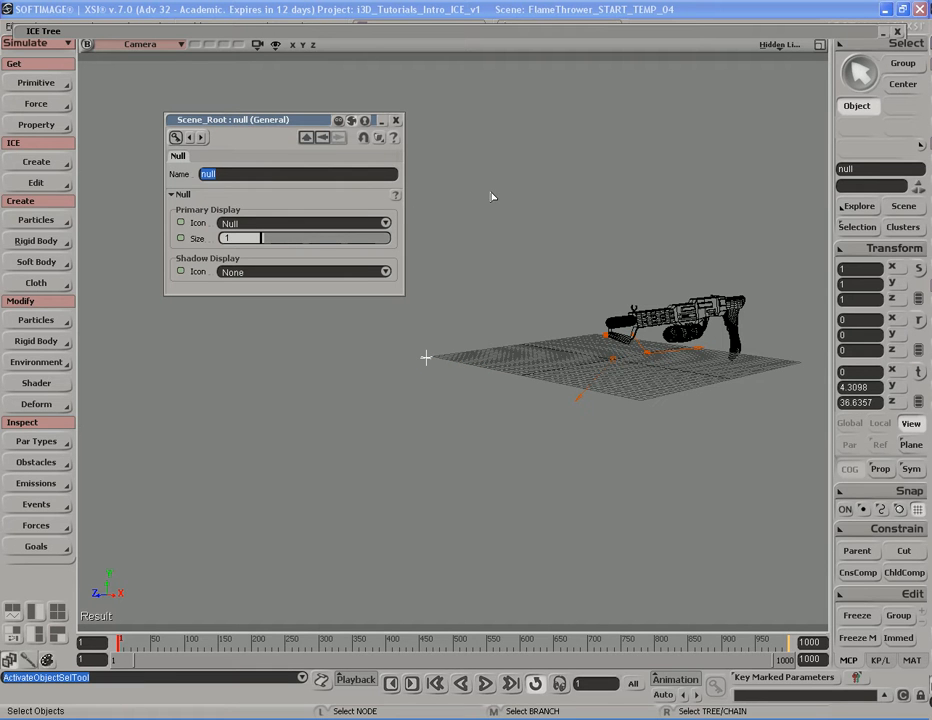
pyautogui.write('Flame Controller')
pyautogui.press('Return')
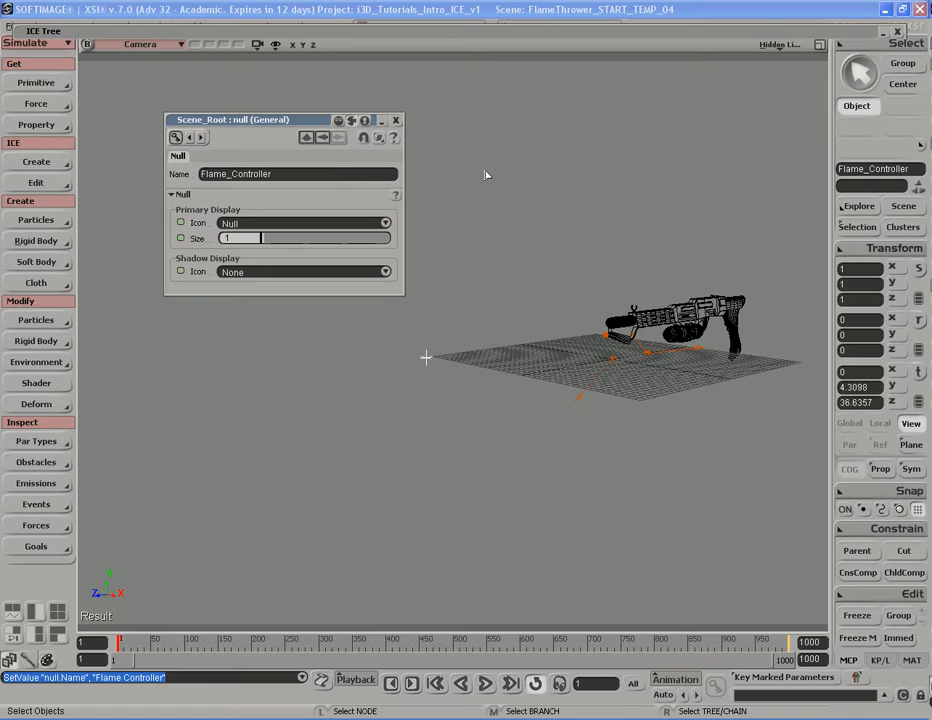
pyautogui.click(387, 226)
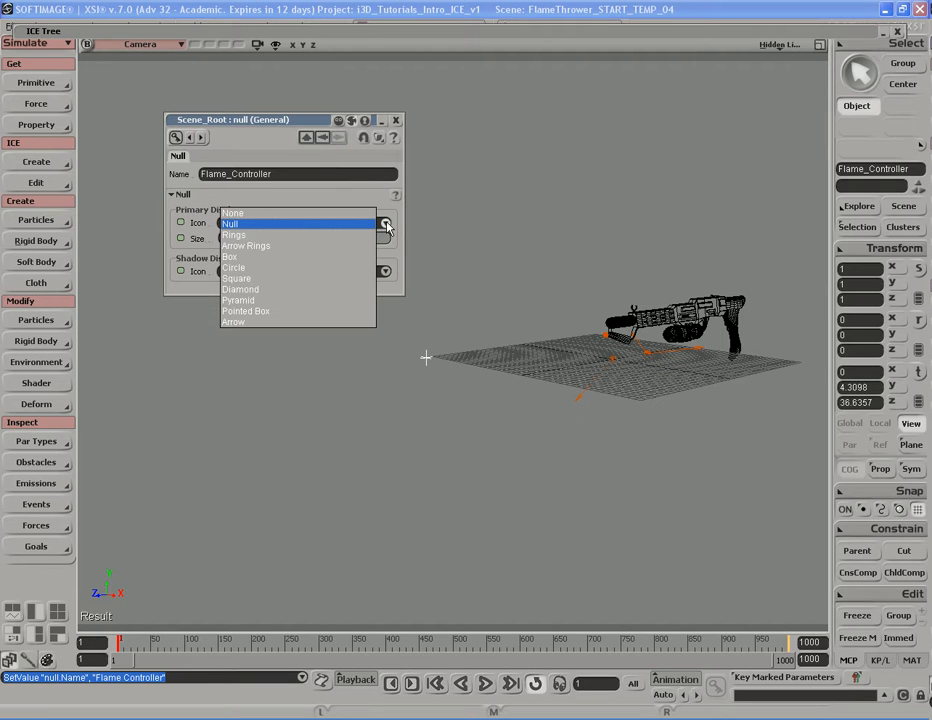
pyautogui.click(300, 235)
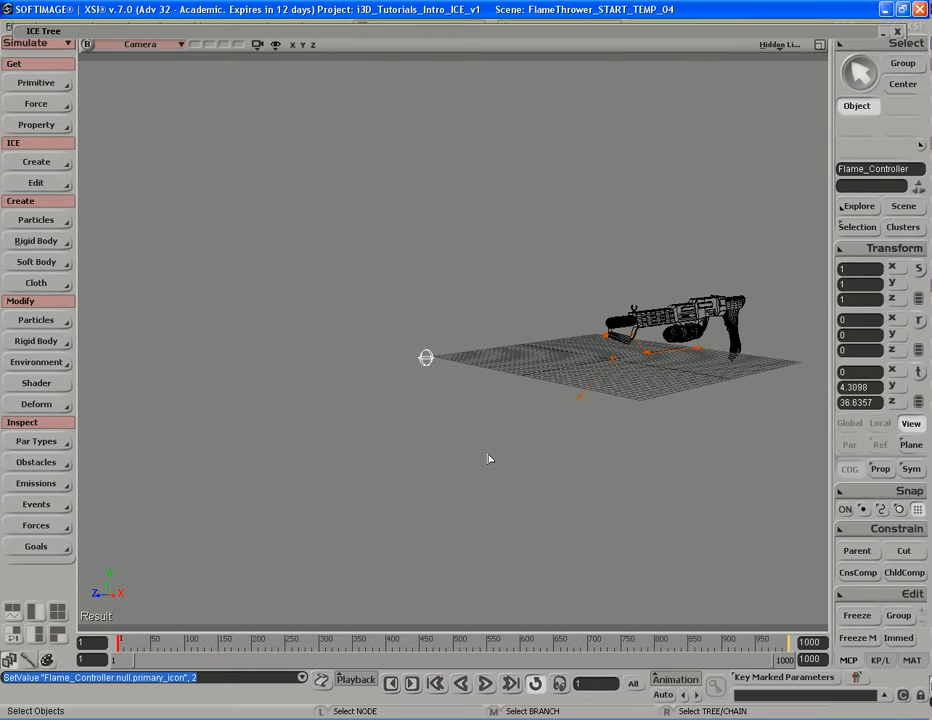
# Lower Flame_Controller to about Y 1.56 so it lines up with the gun
pyautogui.press('s')
pyautogui.moveTo(501, 449); pyautogui.dragTo(451, 420, button='right')
pyautogui.press('v')
pyautogui.press('s')
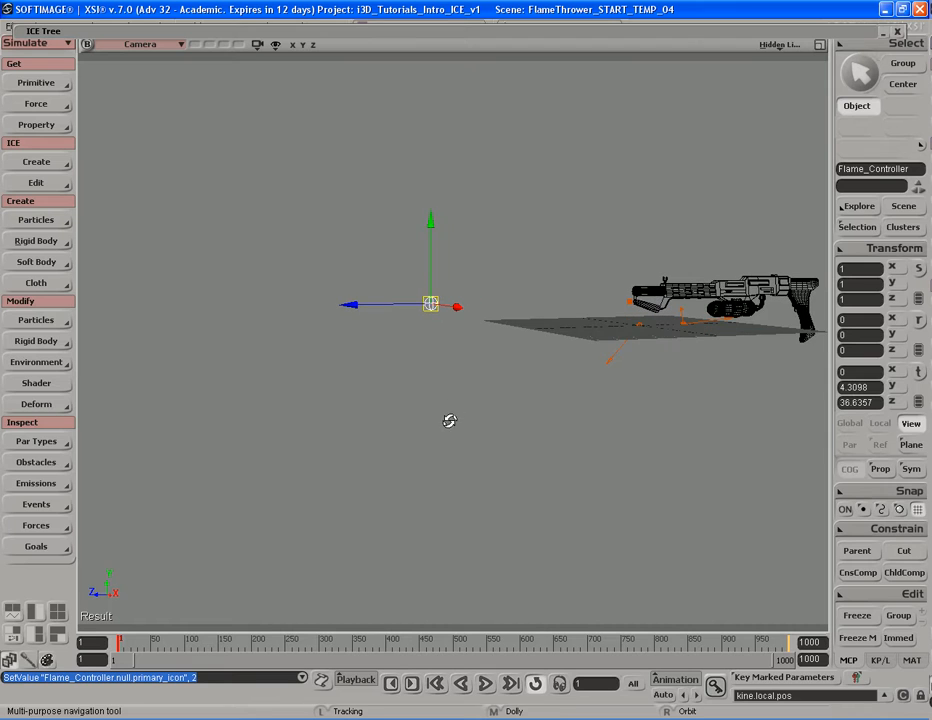
pyautogui.moveTo(491, 368); pyautogui.dragTo(491, 386, button='middle')
pyautogui.press('s')
pyautogui.moveTo(491, 386)
pyautogui.mouseDown(button='right')
pyautogui.moveTo(501, 381)
pyautogui.moveTo(491, 373)
pyautogui.mouseUp(button='right')
pyautogui.moveTo(491, 373); pyautogui.dragTo(491, 379, button='middle')
pyautogui.press('s')
pyautogui.moveTo(503, 381); pyautogui.dragTo(540, 377, button='right')
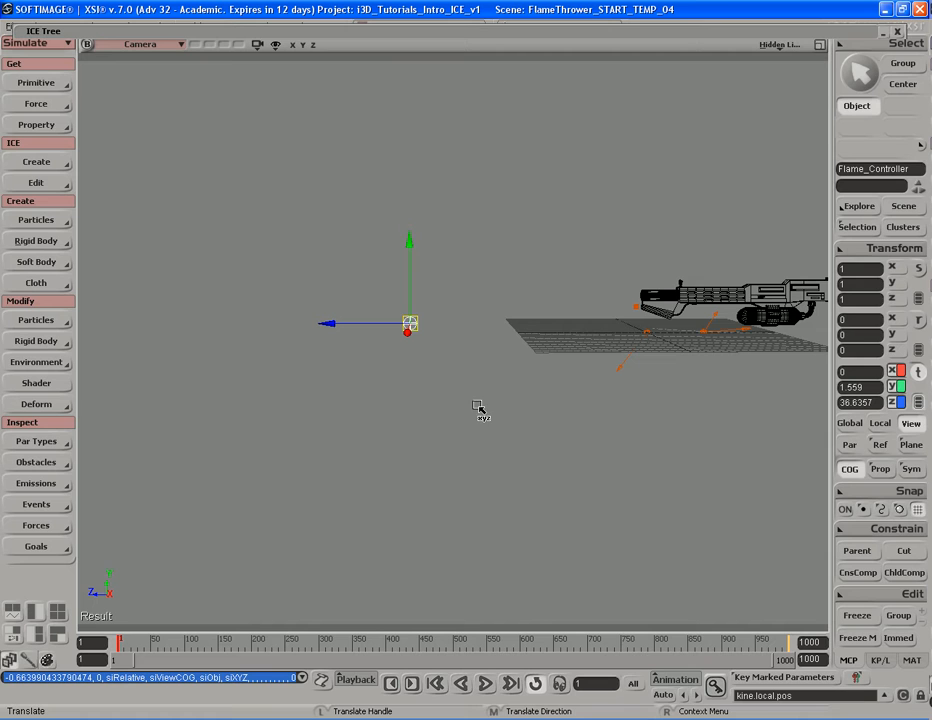
# Move Flame_Controller farther away from the gun along its line of fire, to about Z 118.4
pyautogui.moveTo(567, 424); pyautogui.dragTo(464, 409, button='middle')
pyautogui.press('s')
pyautogui.moveTo(464, 409); pyautogui.dragTo(445, 404, button='middle')
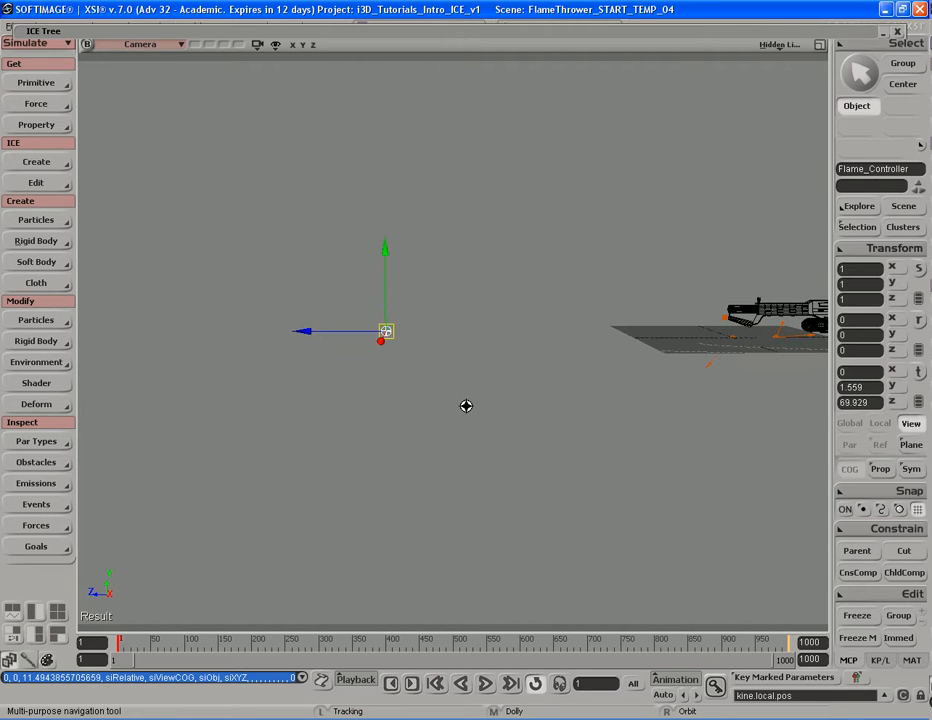
pyautogui.moveTo(484, 408); pyautogui.dragTo(450, 397)
pyautogui.moveTo(501, 402); pyautogui.dragTo(318, 397, button='middle')
pyautogui.press('s')
pyautogui.moveTo(318, 397); pyautogui.dragTo(428, 402)
pyautogui.moveTo(428, 402); pyautogui.dragTo(408, 402, button='middle')
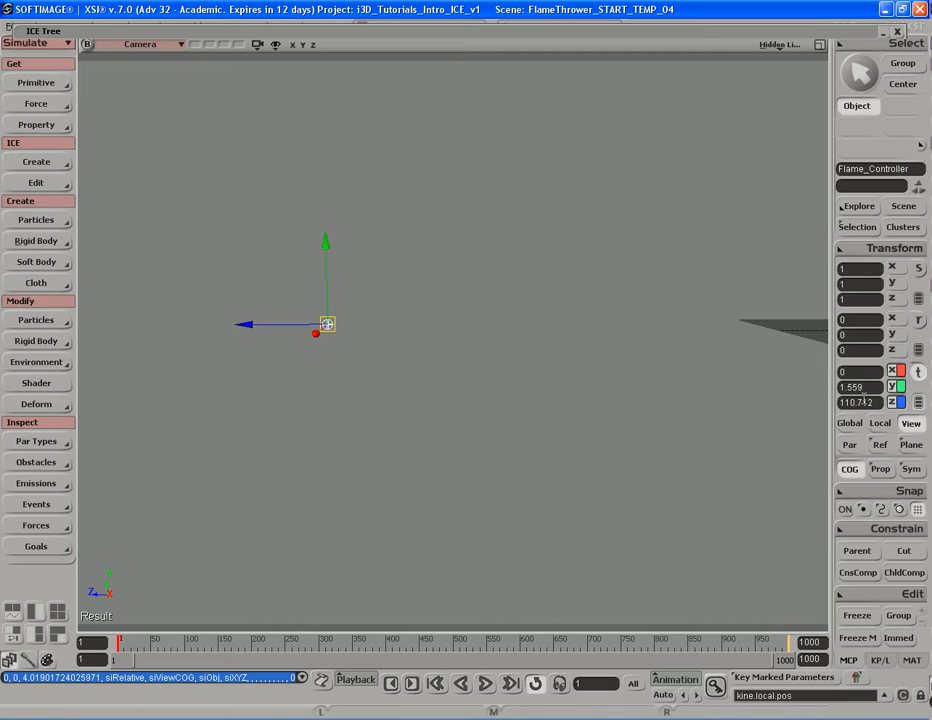
pyautogui.moveTo(480, 383); pyautogui.dragTo(437, 378, button='middle')
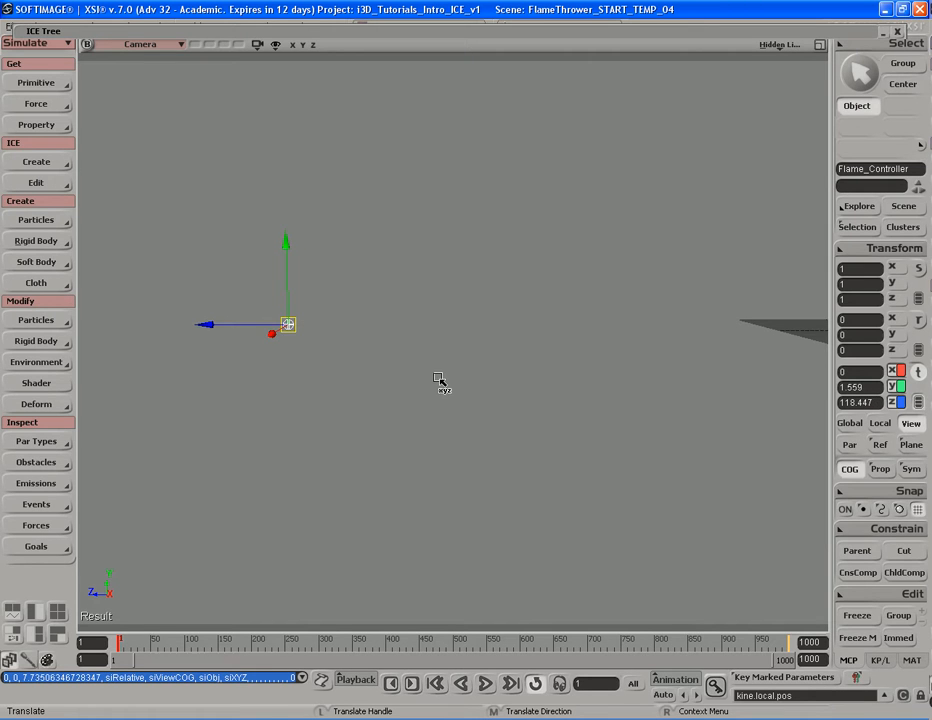
# Scale Flame_Controller uniformly on all three axes to about 9.79
pyautogui.press('s')
pyautogui.moveTo(515, 396); pyautogui.dragTo(555, 416, button='right')
pyautogui.press('s')
pyautogui.press('v')
pyautogui.press('x')
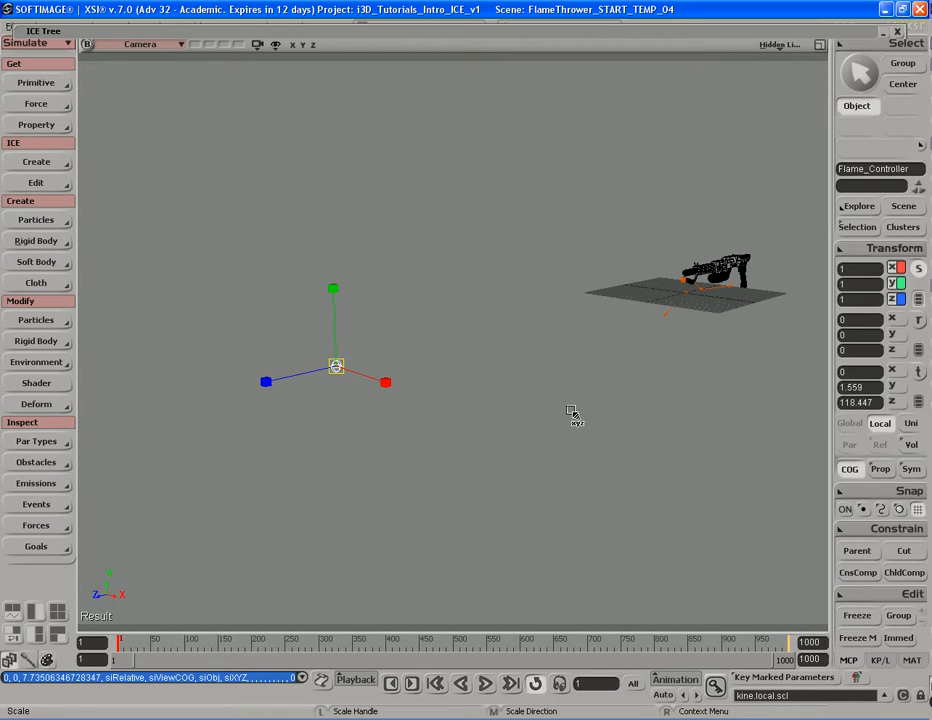
pyautogui.moveTo(577, 431); pyautogui.dragTo(628, 400)
pyautogui.click(879, 268)
pyautogui.click(878, 283)
pyautogui.click(877, 299)
pyautogui.click(877, 285)
pyautogui.click(878, 269)
pyautogui.moveTo(505, 405)
pyautogui.mouseDown()
pyautogui.moveTo(485, 424)
pyautogui.moveTo(493, 420)
pyautogui.mouseUp()
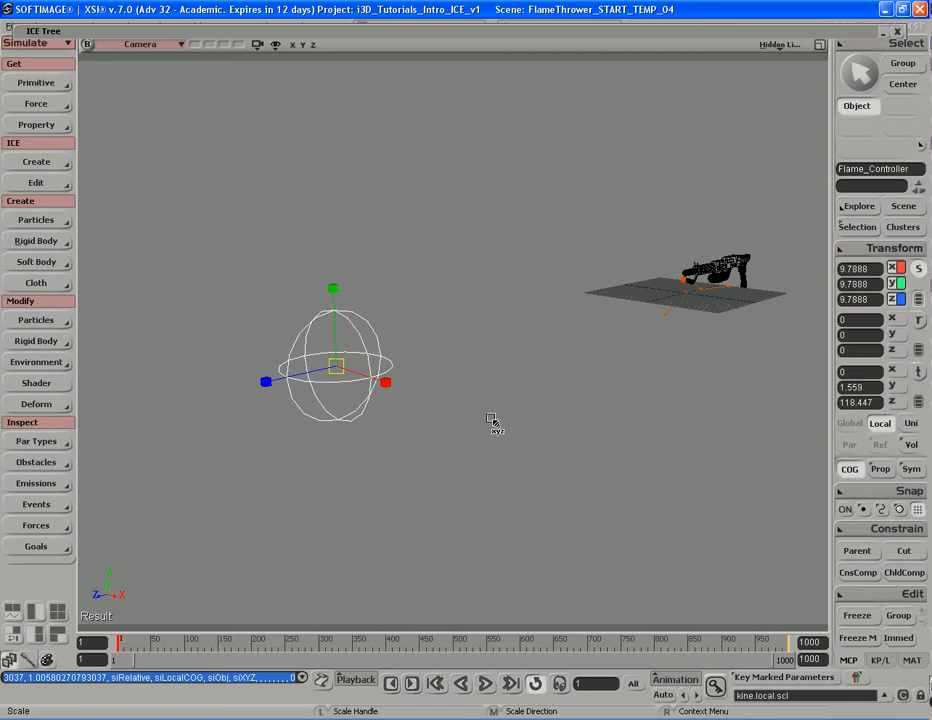
# Examine the scaled controller's placement relative to the gun from several angles
pyautogui.press('s')
pyautogui.moveTo(530, 358); pyautogui.dragTo(532, 384)
pyautogui.moveTo(532, 384); pyautogui.dragTo(533, 387, button='right')
pyautogui.moveTo(432, 383); pyautogui.dragTo(570, 383, button='middle')
pyautogui.moveTo(570, 383); pyautogui.dragTo(547, 365)
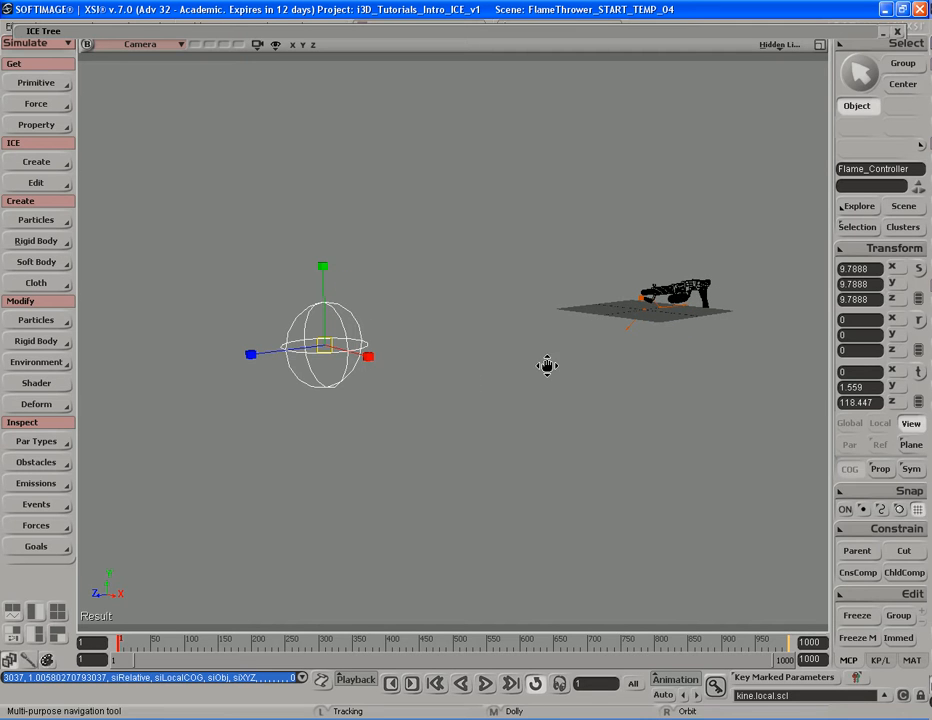
pyautogui.press('space')
pyautogui.press('s')
pyautogui.moveTo(547, 366); pyautogui.dragTo(553, 356, button='right')
pyautogui.moveTo(553, 356); pyautogui.dragTo(530, 354)
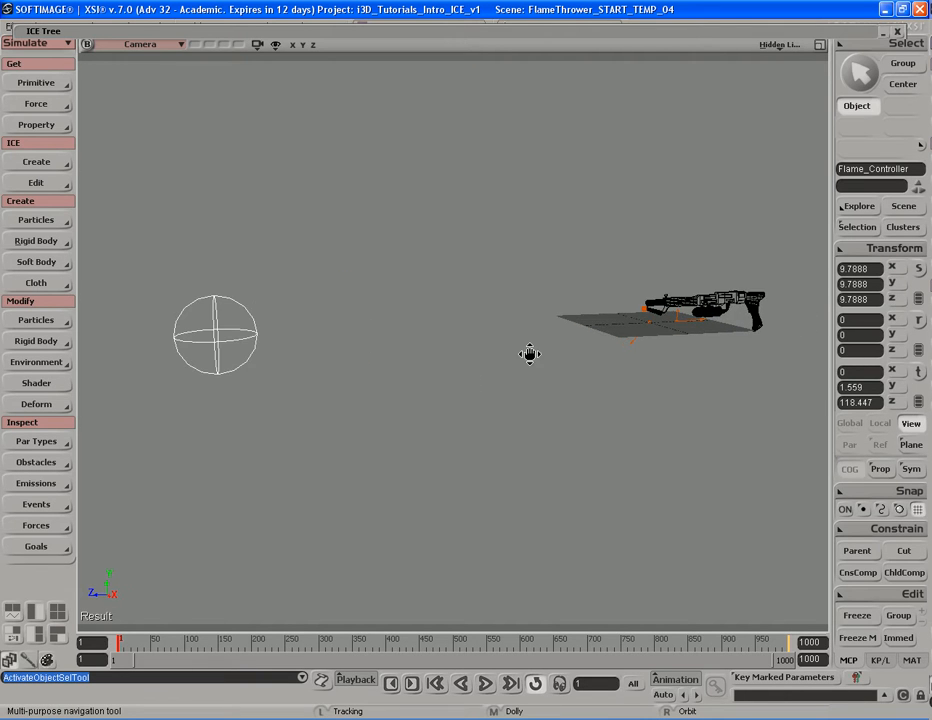
pyautogui.moveTo(530, 354); pyautogui.dragTo(555, 372, button='right')
pyautogui.press('space')
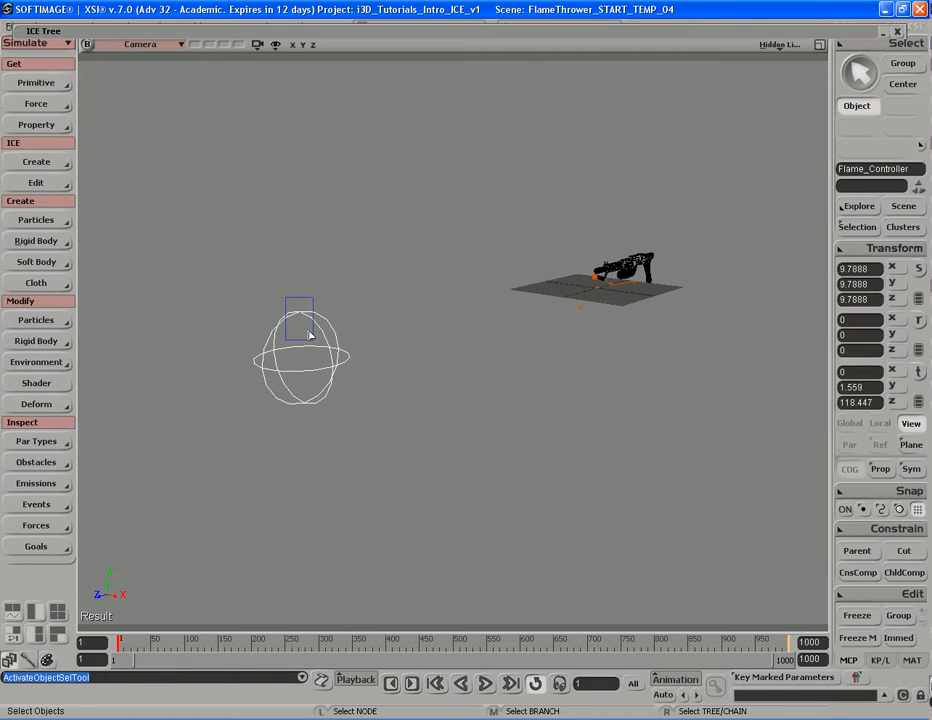
# Add Flame_Controller to the ICE tree as a Get node and connect its Out Name to Null Name on Null Controller Force
pyautogui.click(331, 319)
pyautogui.doubleClick(499, 33)
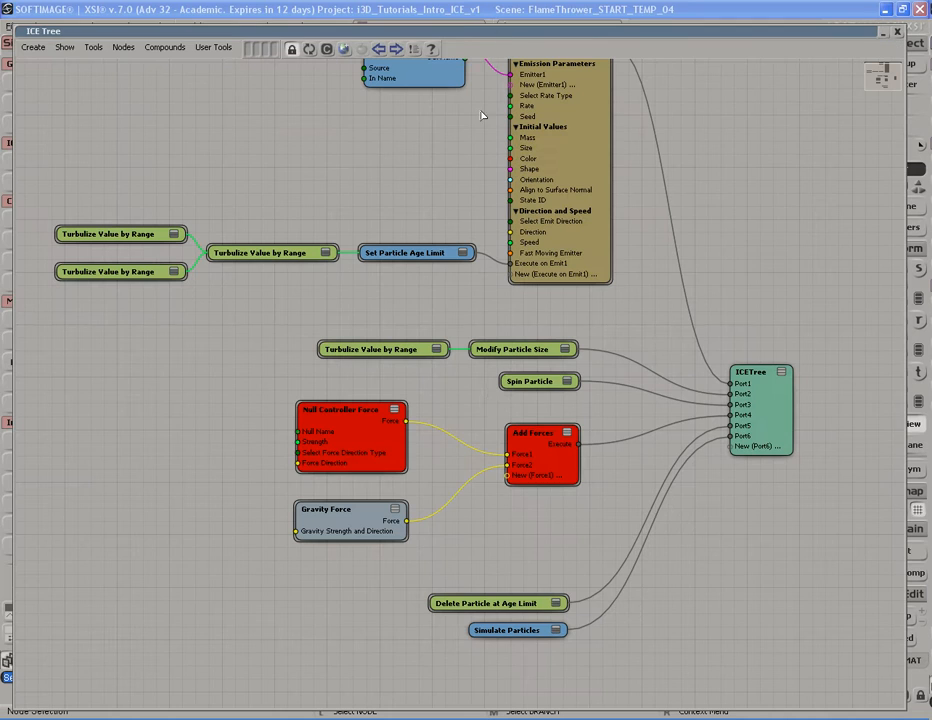
pyautogui.press('F3')
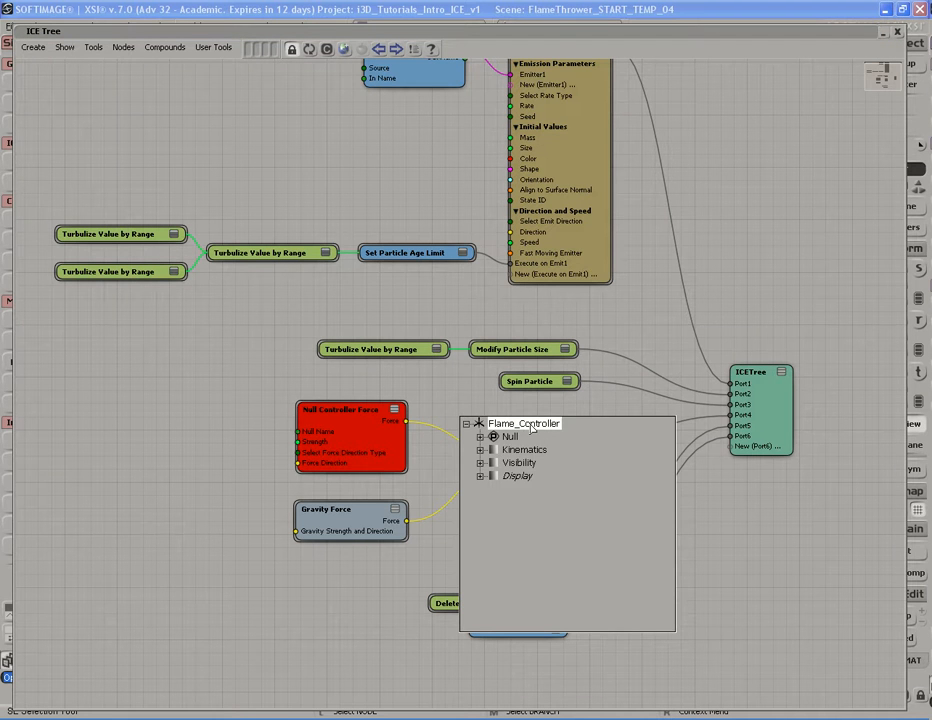
pyautogui.moveTo(530, 425); pyautogui.dragTo(164, 383)
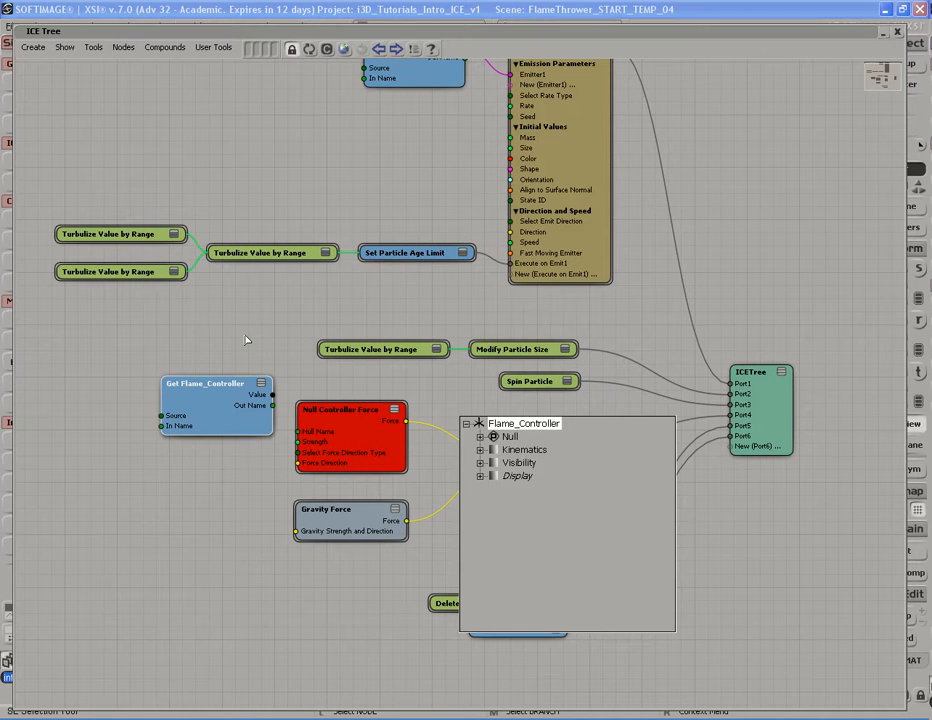
pyautogui.moveTo(270, 438); pyautogui.dragTo(318, 432)
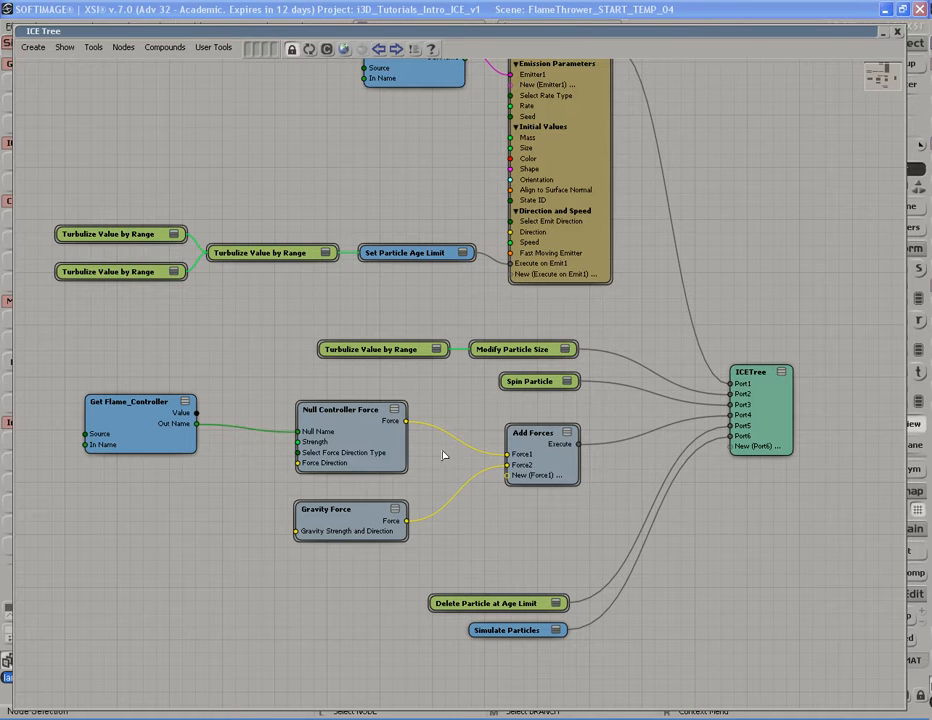
# Set the strength of Null Controller Force to 20 and choose its force direction type
pyautogui.doubleClick(372, 437)
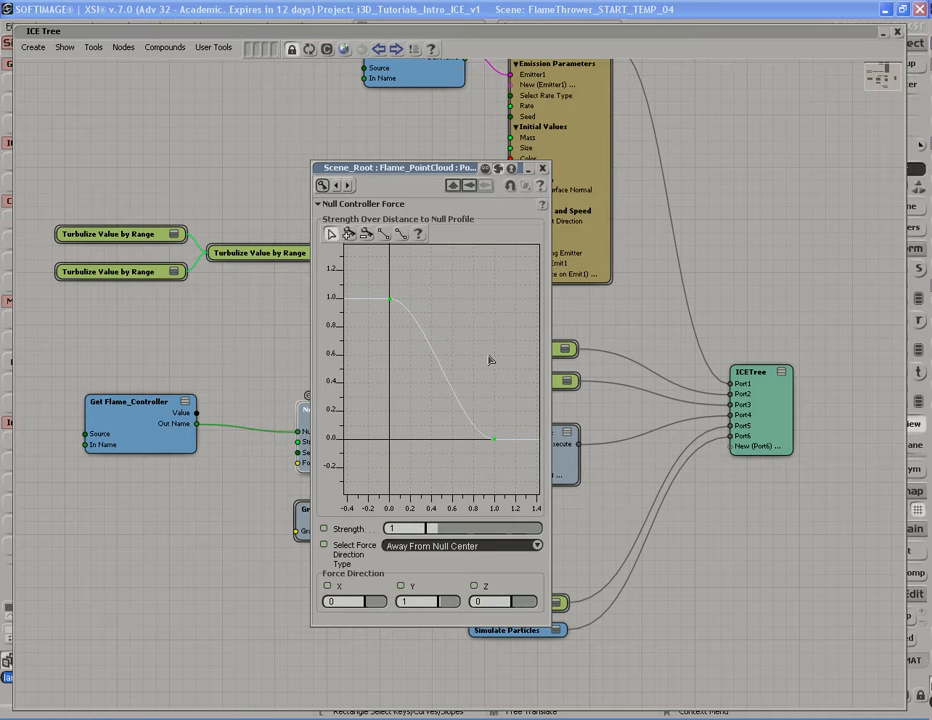
pyautogui.moveTo(494, 313); pyautogui.dragTo(414, 384)
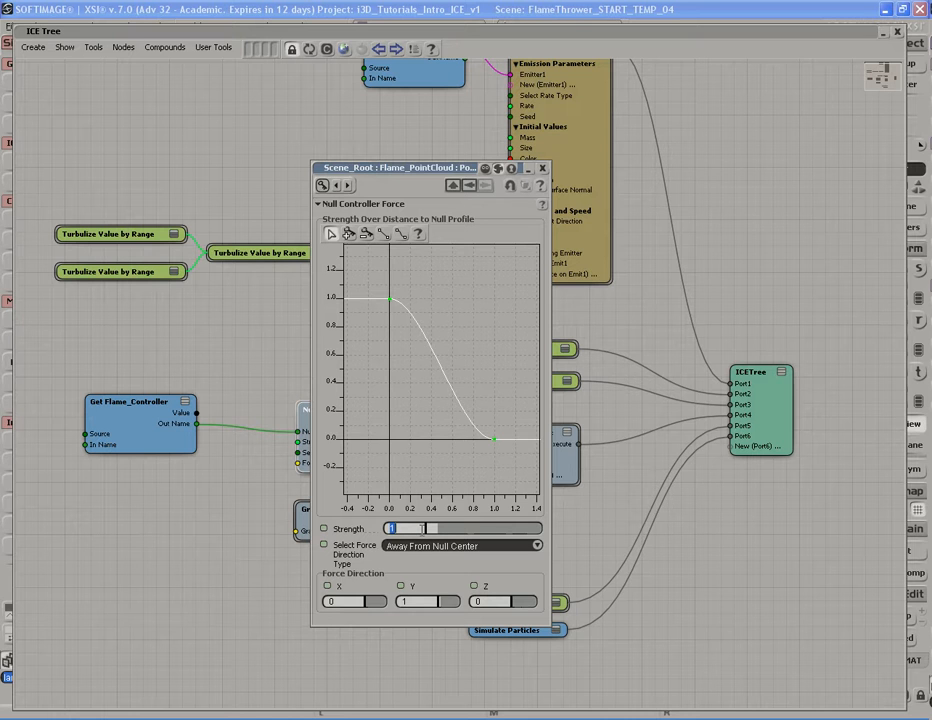
pyautogui.write('20')
pyautogui.press('Return')
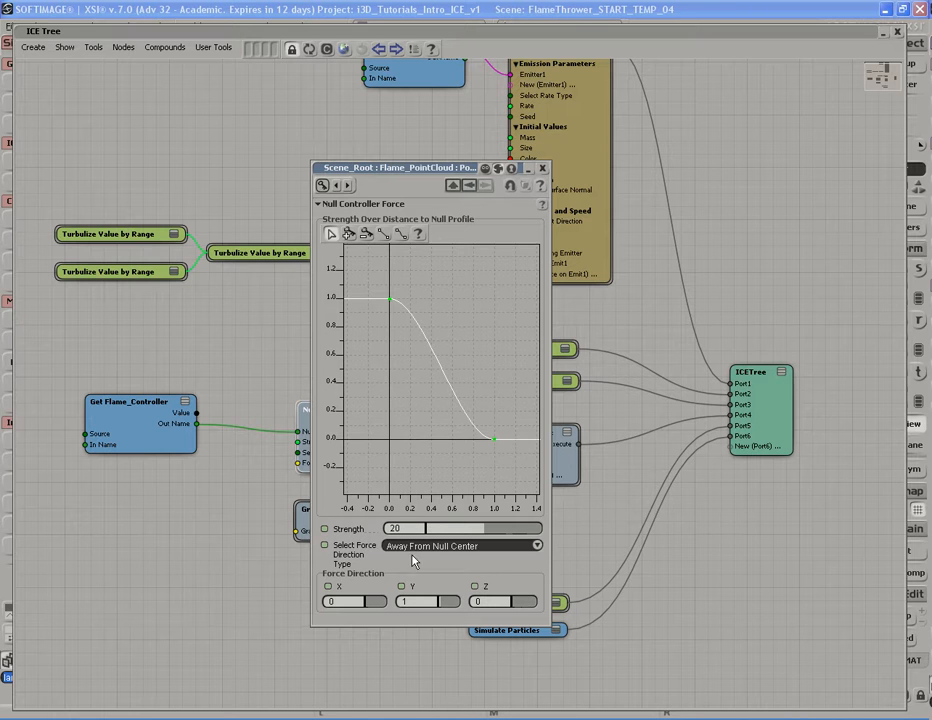
pyautogui.click(537, 548)
pyautogui.click(530, 557)
pyautogui.click(542, 168)
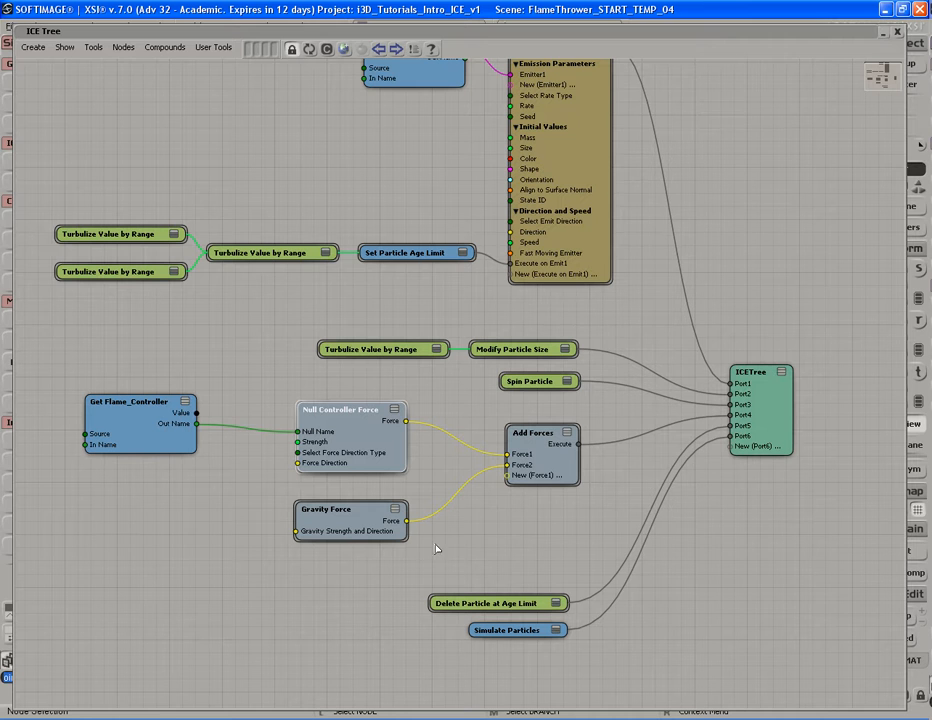
# Set the Y strength of Gravity Force to 0.5 and move the node up closer beneath Null Controller Force
pyautogui.doubleClick(357, 521)
pyautogui.moveTo(447, 168); pyautogui.dragTo(363, 115)
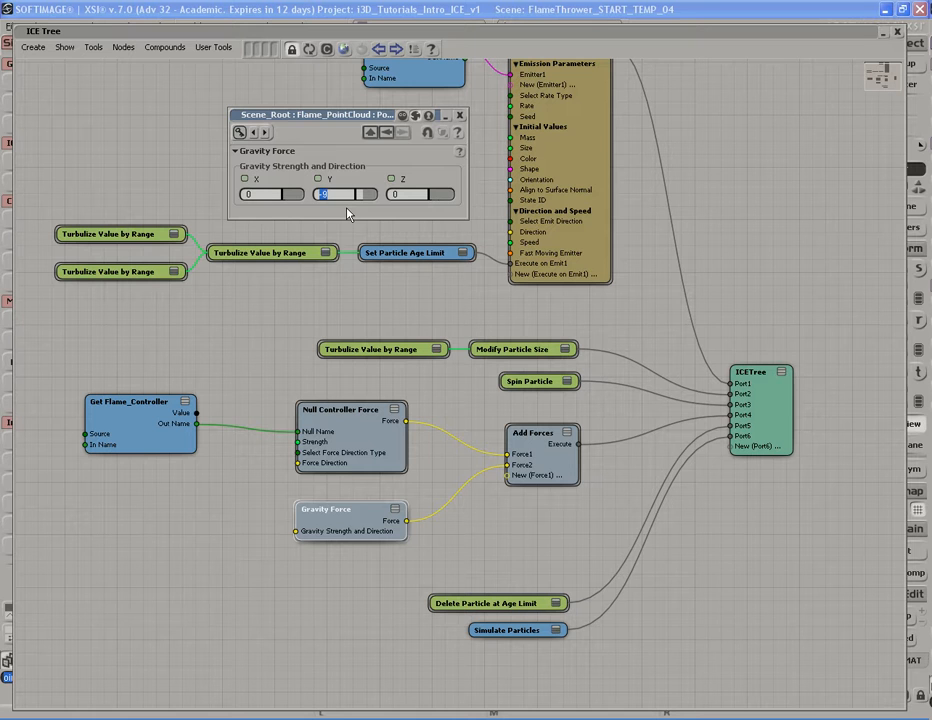
pyautogui.write('0')
pyautogui.press('Return')
pyautogui.click(460, 116)
pyautogui.click(467, 184)
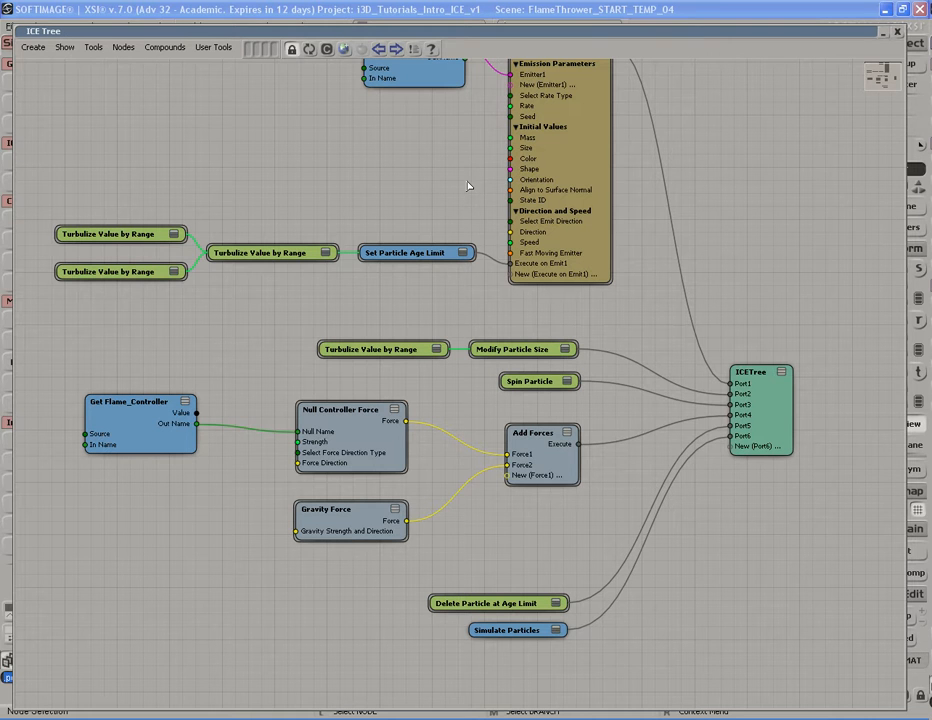
pyautogui.moveTo(360, 522); pyautogui.dragTo(366, 510)
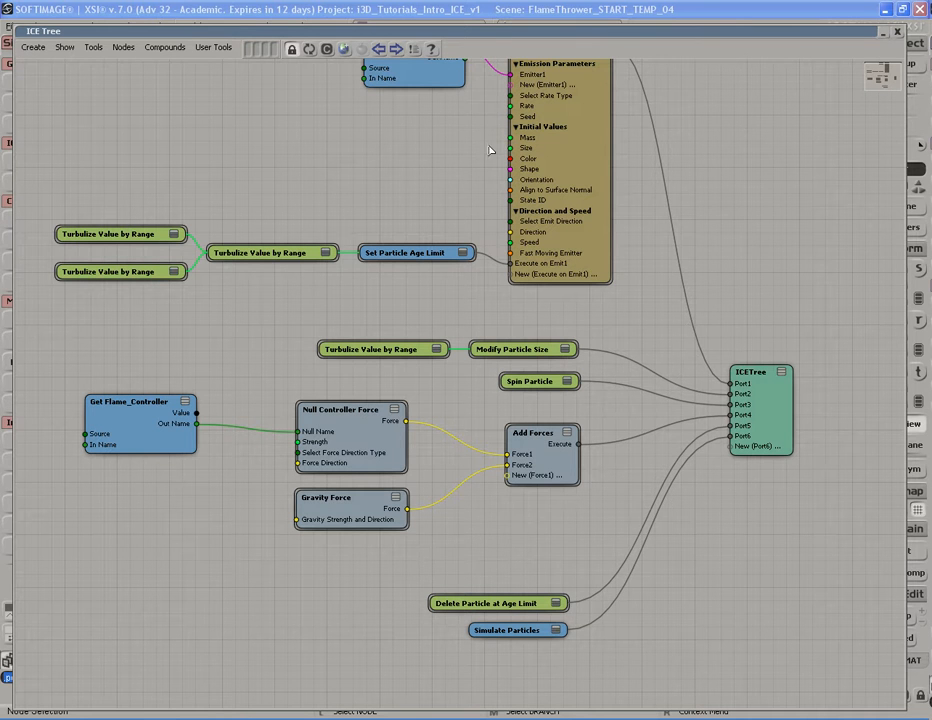
# Play the simulation in the camera view and examine how the flame behaves near Flame_Controller
pyautogui.doubleClick(358, 28)
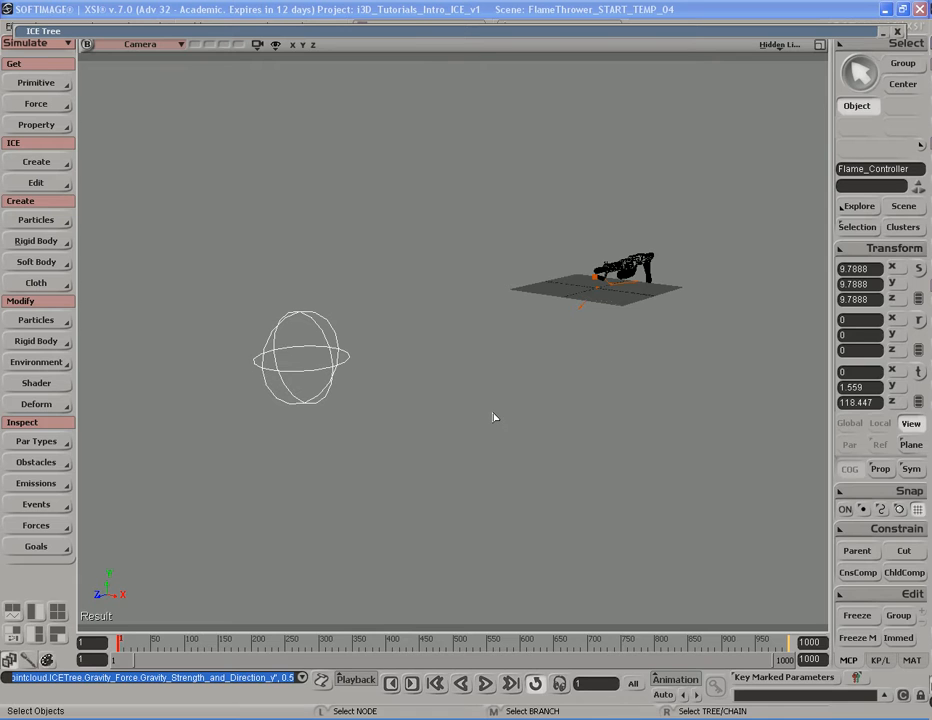
pyautogui.press('Up')
pyautogui.press('s')
pyautogui.moveTo(600, 466); pyautogui.dragTo(485, 434, button='right')
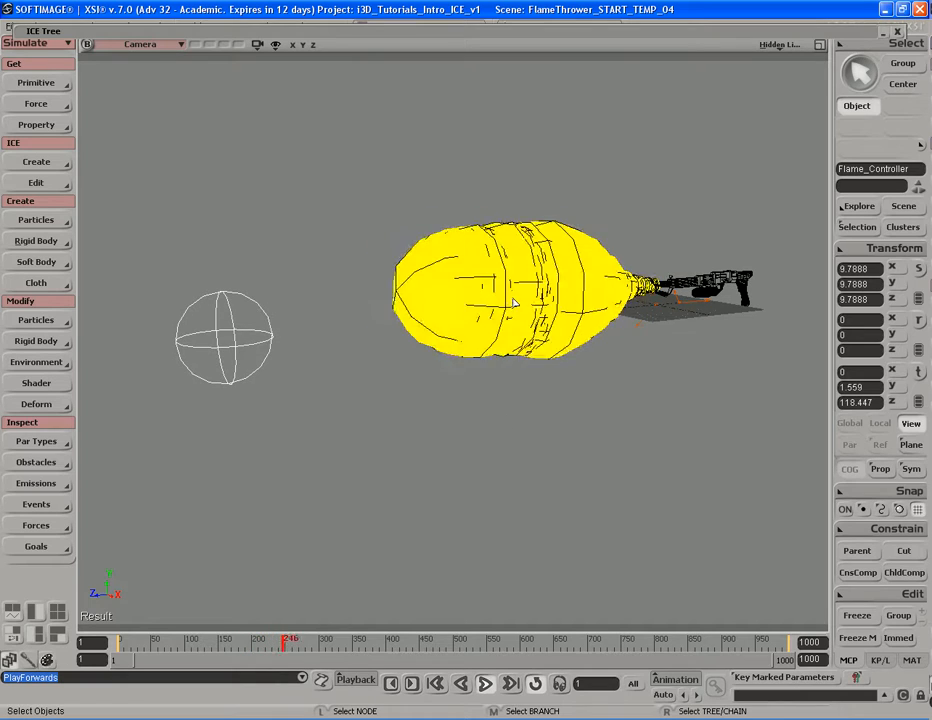
pyautogui.press('s')
pyautogui.moveTo(431, 420); pyautogui.dragTo(387, 409, button='right')
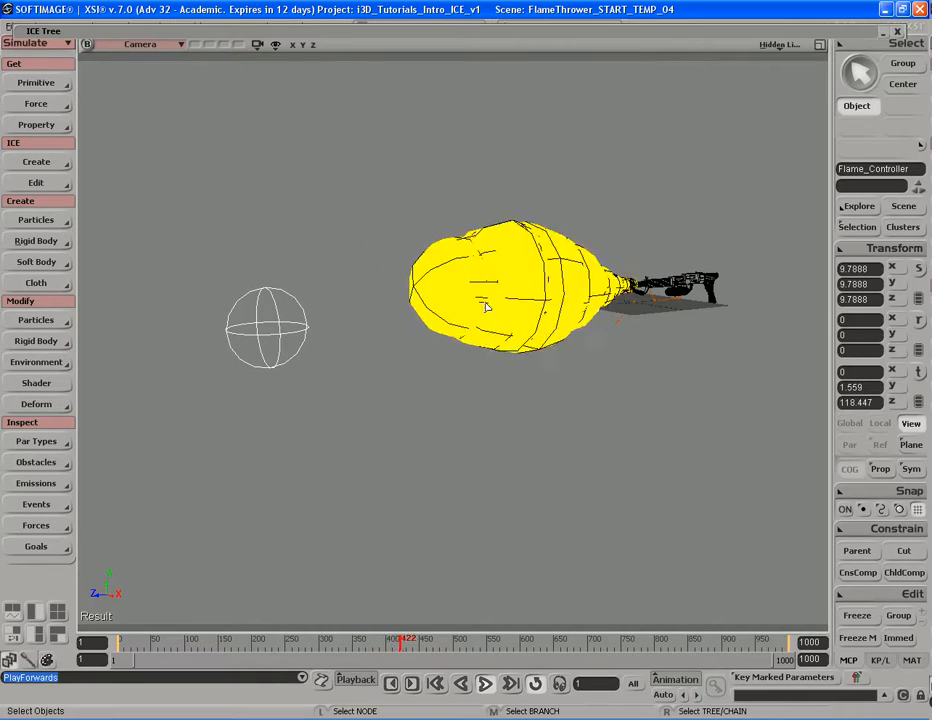
pyautogui.press('s')
pyautogui.moveTo(543, 399); pyautogui.dragTo(537, 412, button='right')
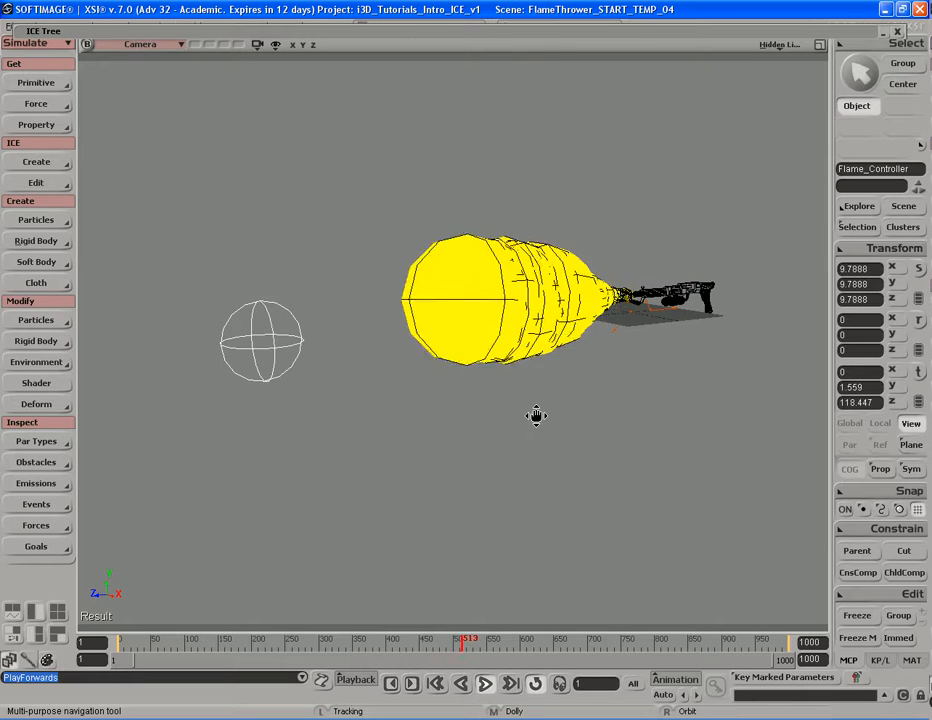
# Replay the simulation from the first frame, stop it, and set the Speed of the Emit from Surface node to 50
pyautogui.press('Home')
pyautogui.press('Up')
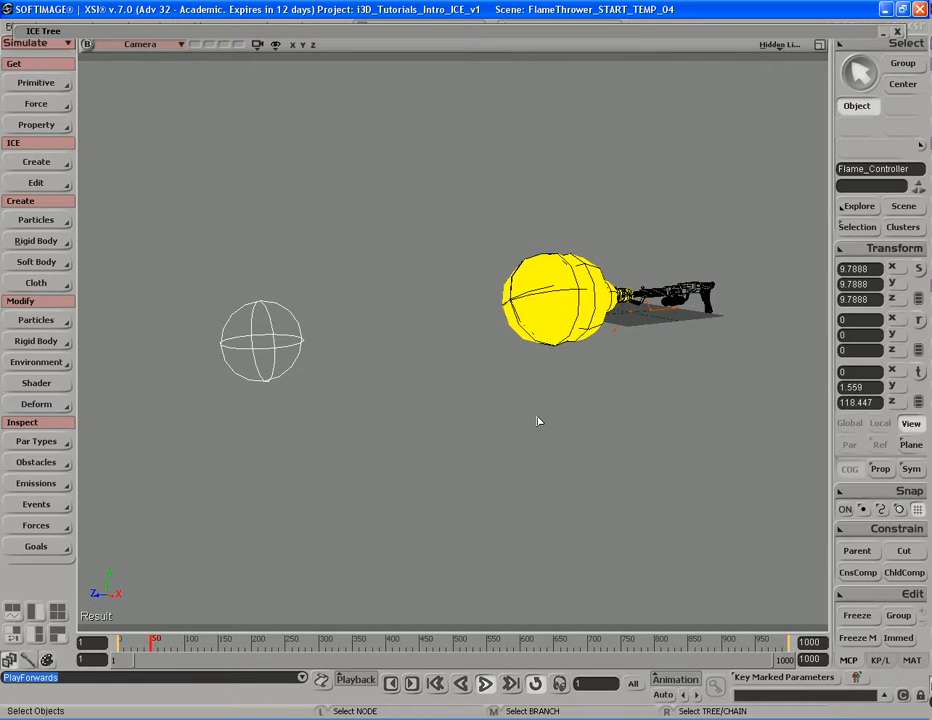
pyautogui.press('Escape')
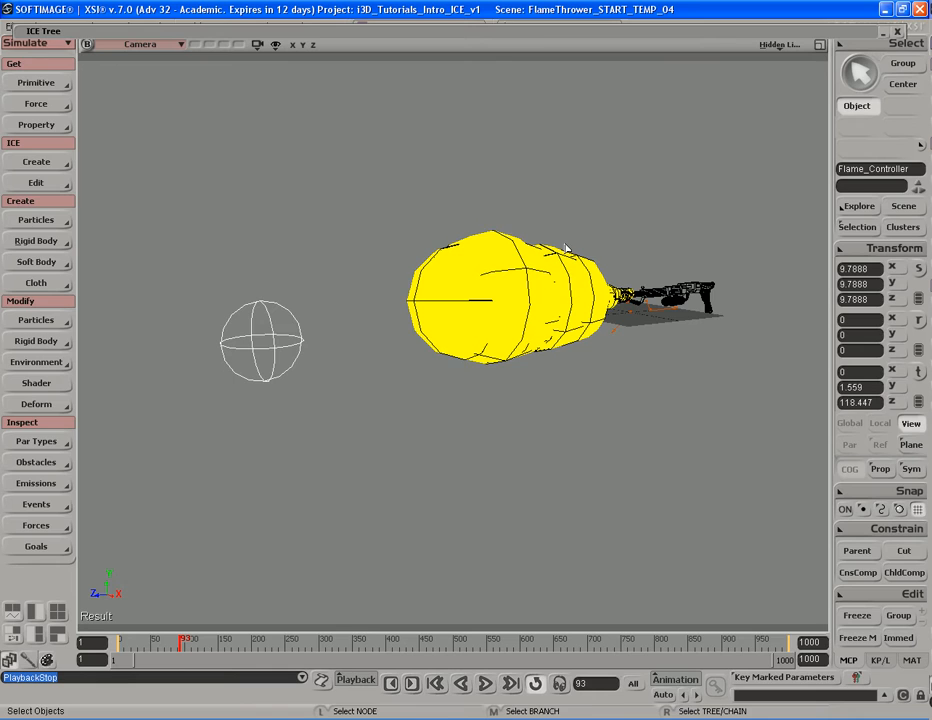
pyautogui.doubleClick(541, 33)
pyautogui.doubleClick(586, 148)
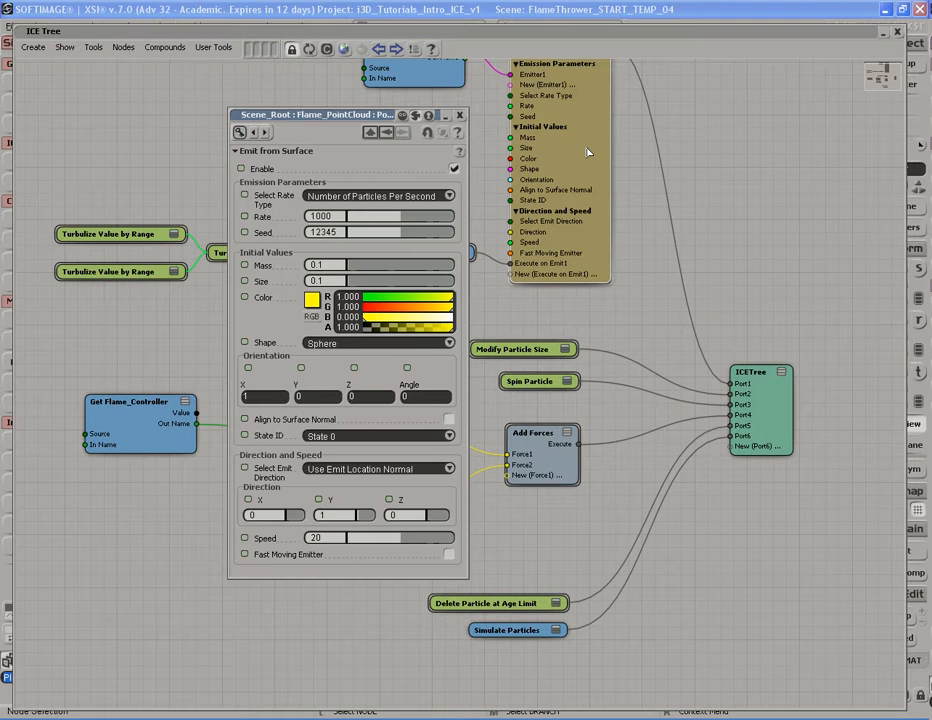
pyautogui.doubleClick(426, 31)
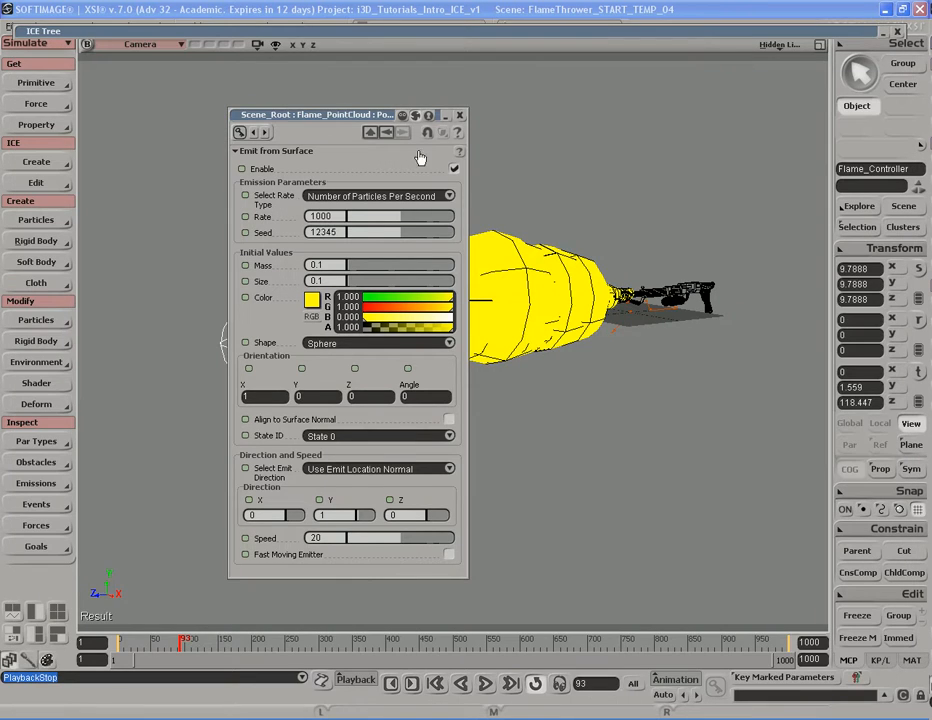
pyautogui.moveTo(357, 120); pyautogui.dragTo(790, 100)
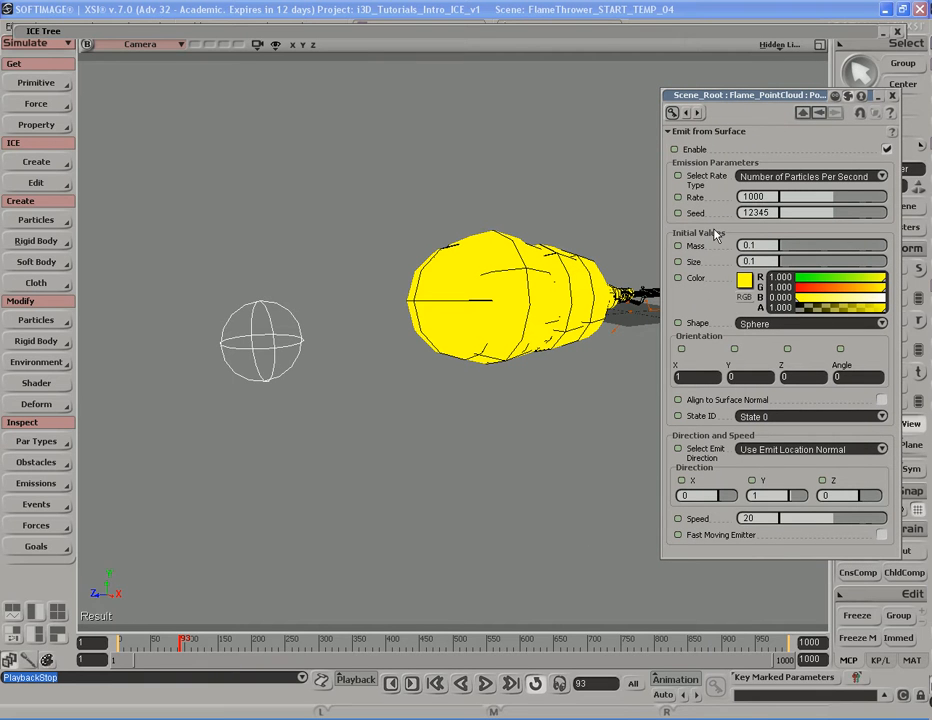
pyautogui.doubleClick(763, 517)
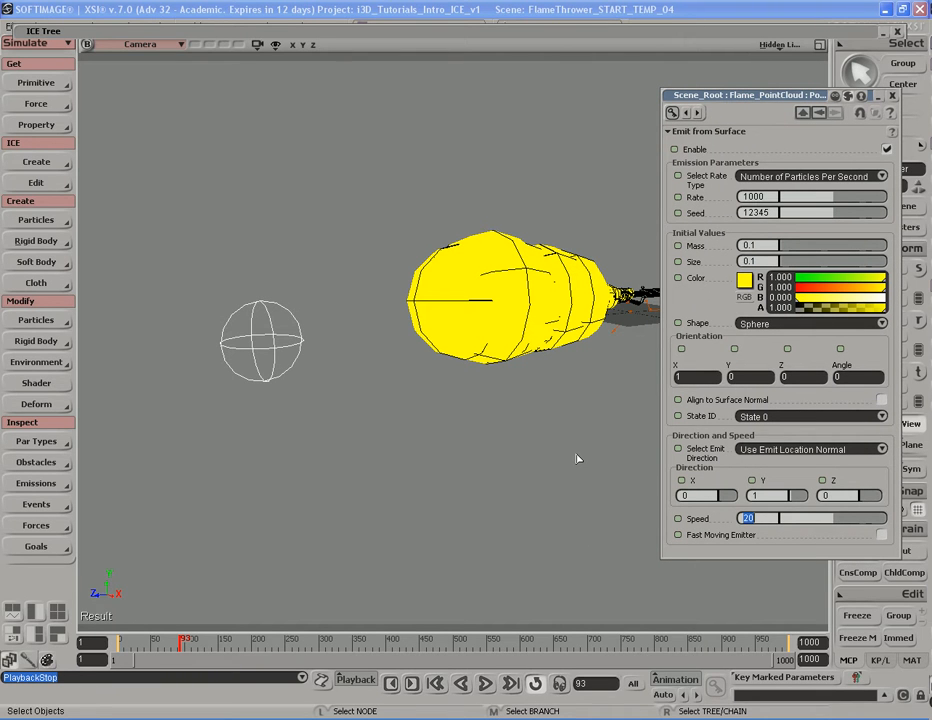
pyautogui.write('50')
pyautogui.press('Return')
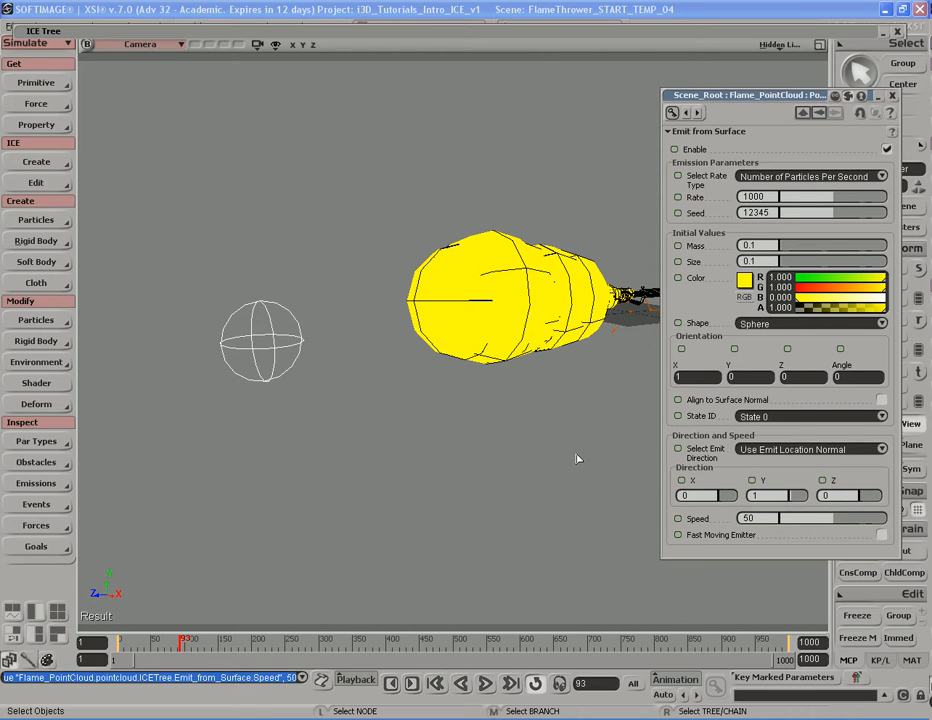
# Play the simulation from the first frame and examine the flame's reach and shape, closing the emitter properties before stopping playback
pyautogui.press('s')
pyautogui.moveTo(578, 430); pyautogui.dragTo(543, 423)
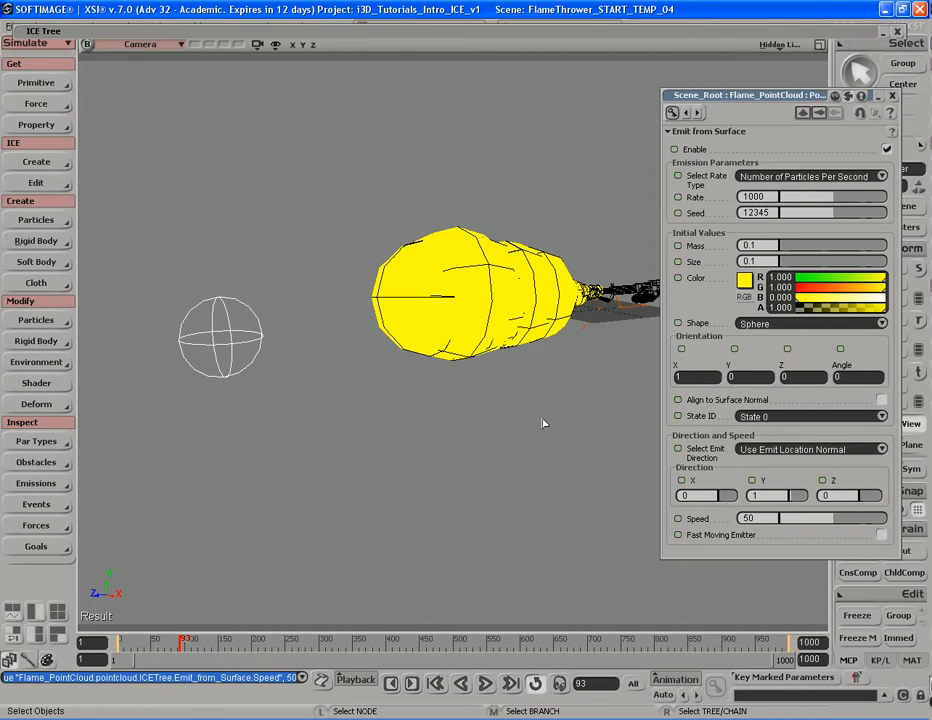
pyautogui.press('Home')
pyautogui.press('F10')
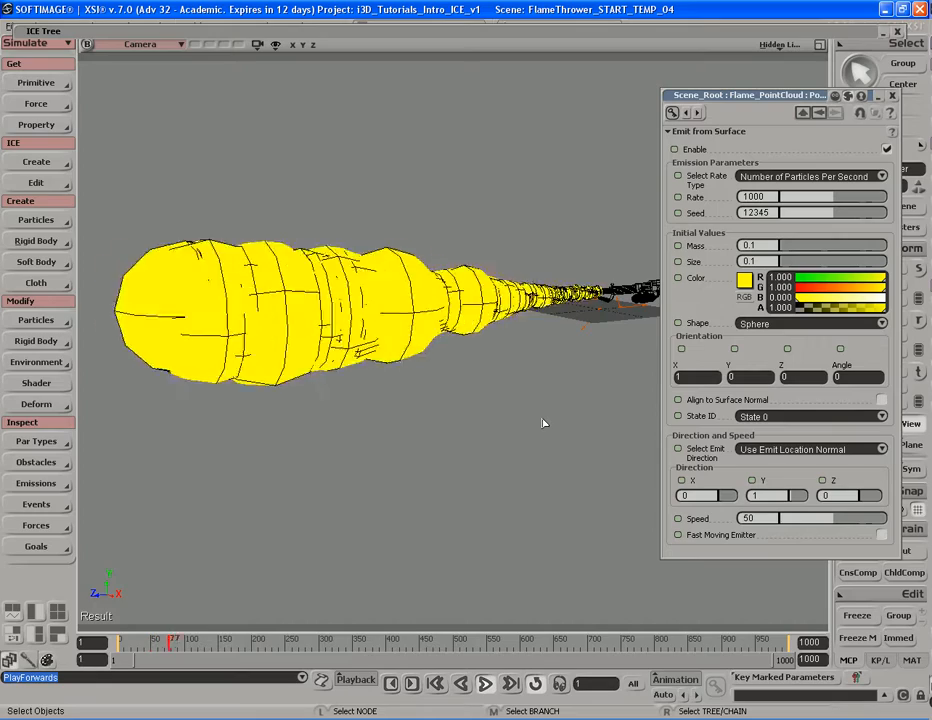
pyautogui.press('s')
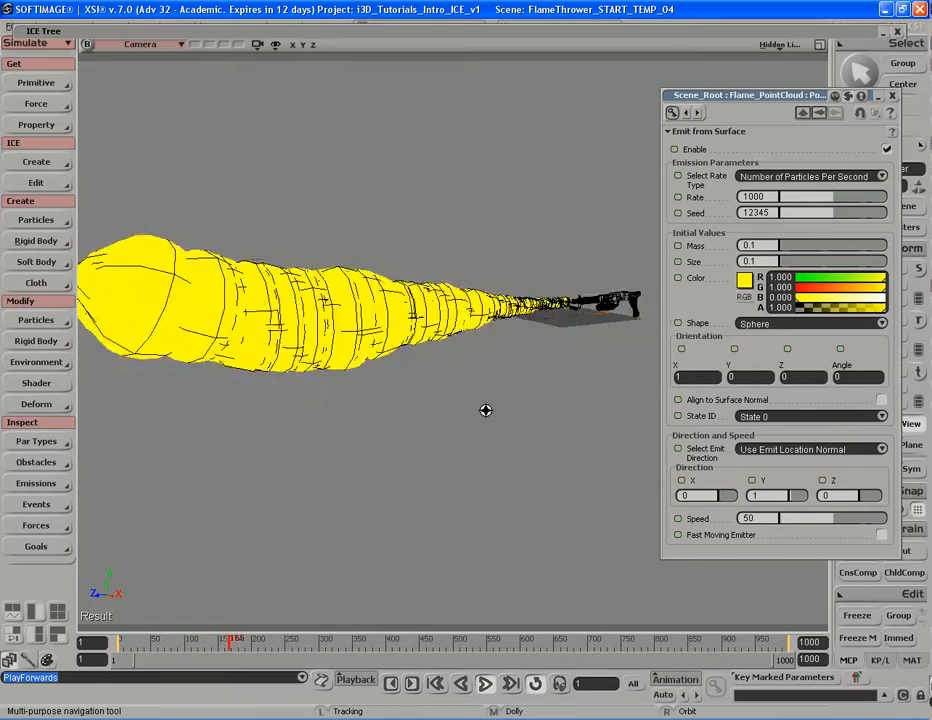
pyautogui.press('space')
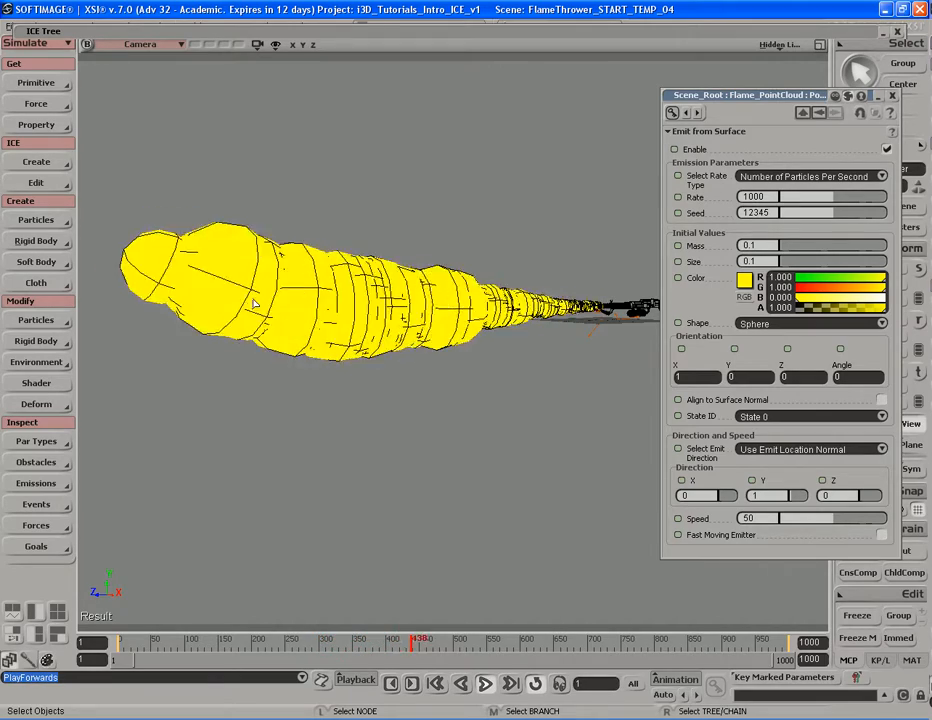
pyautogui.press('s')
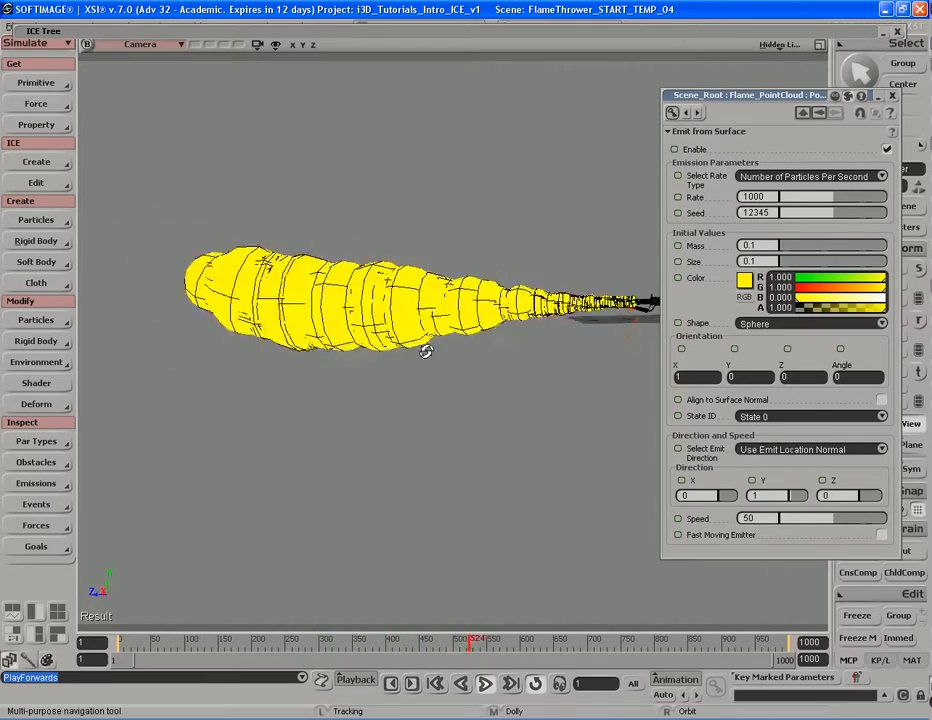
pyautogui.moveTo(442, 356); pyautogui.dragTo(474, 362, button='right')
pyautogui.moveTo(474, 362); pyautogui.dragTo(451, 352)
pyautogui.press('s')
pyautogui.moveTo(392, 340); pyautogui.dragTo(457, 319, button='right')
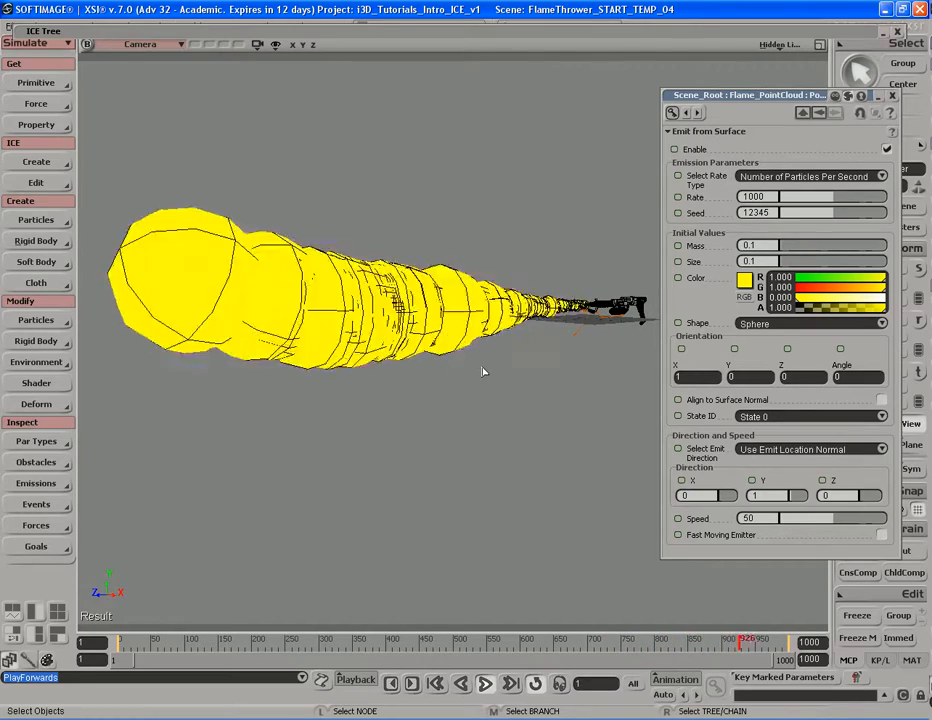
pyautogui.click(894, 97)
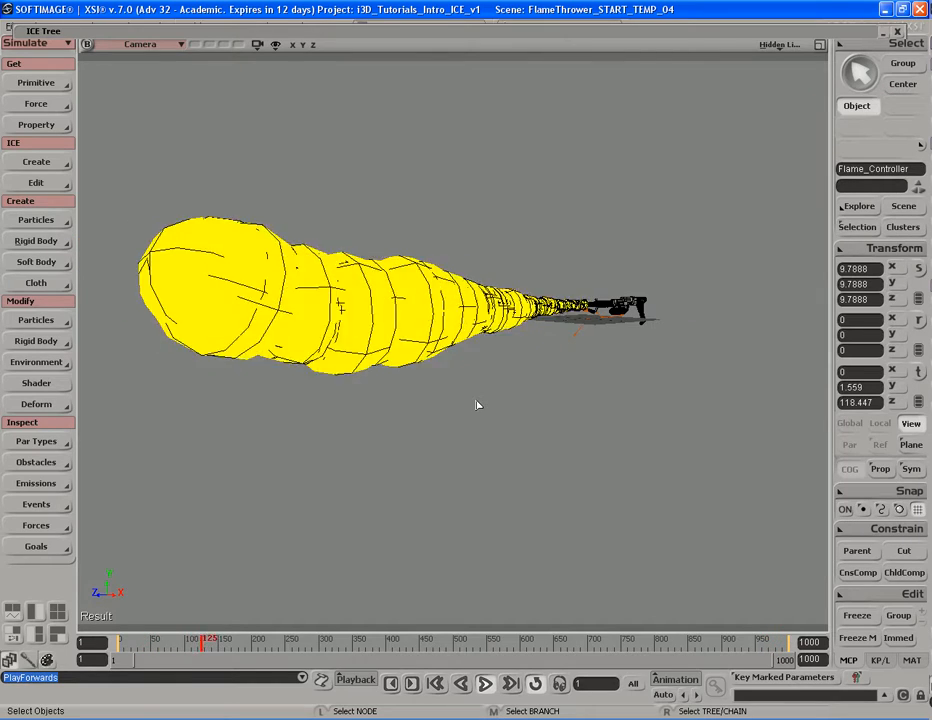
pyautogui.press('Escape')
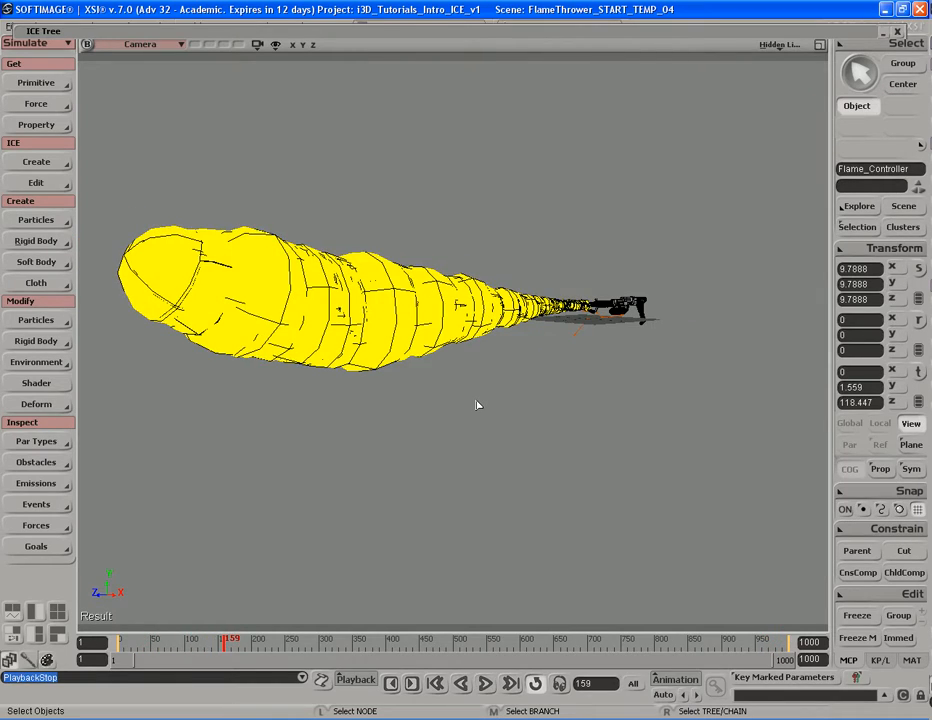
# Resume playback in the camera view and examine the flame's bend from the front and the side, then stop
pyautogui.doubleClick(534, 33)
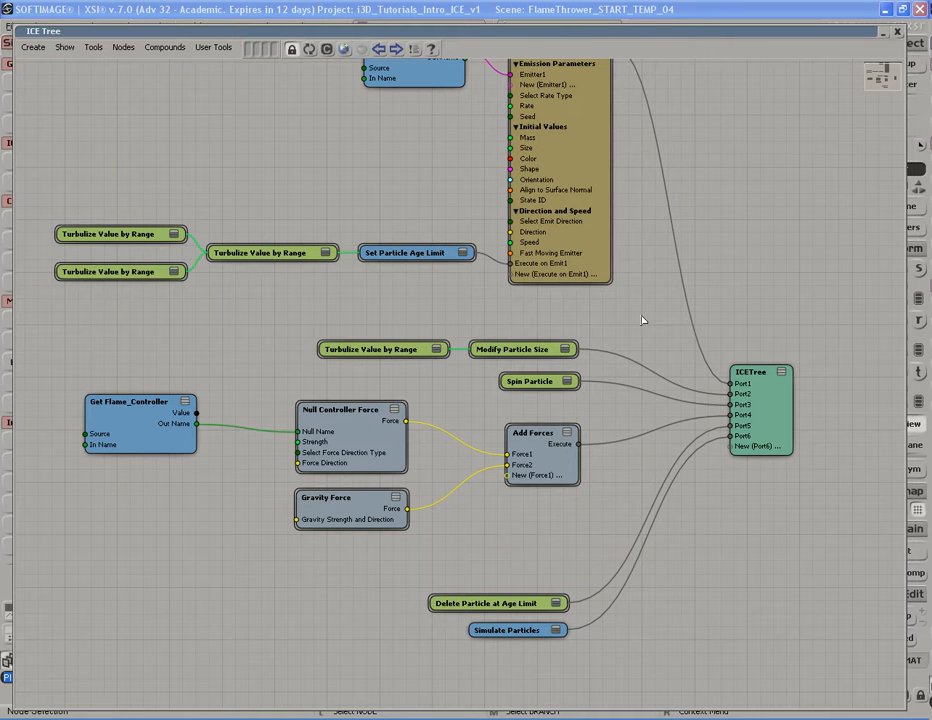
pyautogui.doubleClick(644, 31)
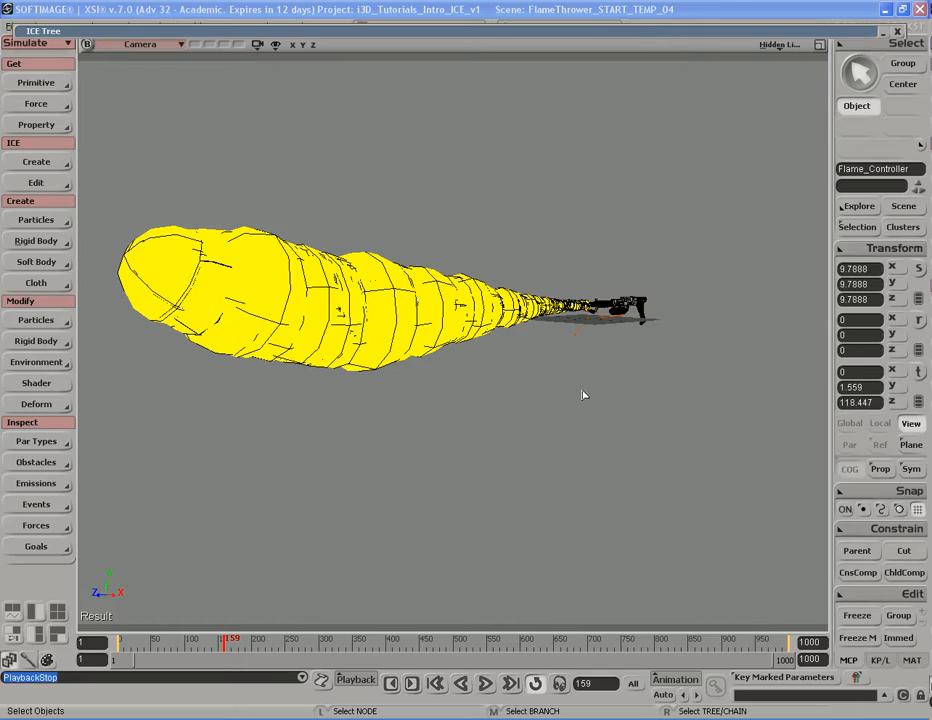
pyautogui.press('Up')
pyautogui.press('s')
pyautogui.moveTo(524, 406); pyautogui.dragTo(555, 448, button='right')
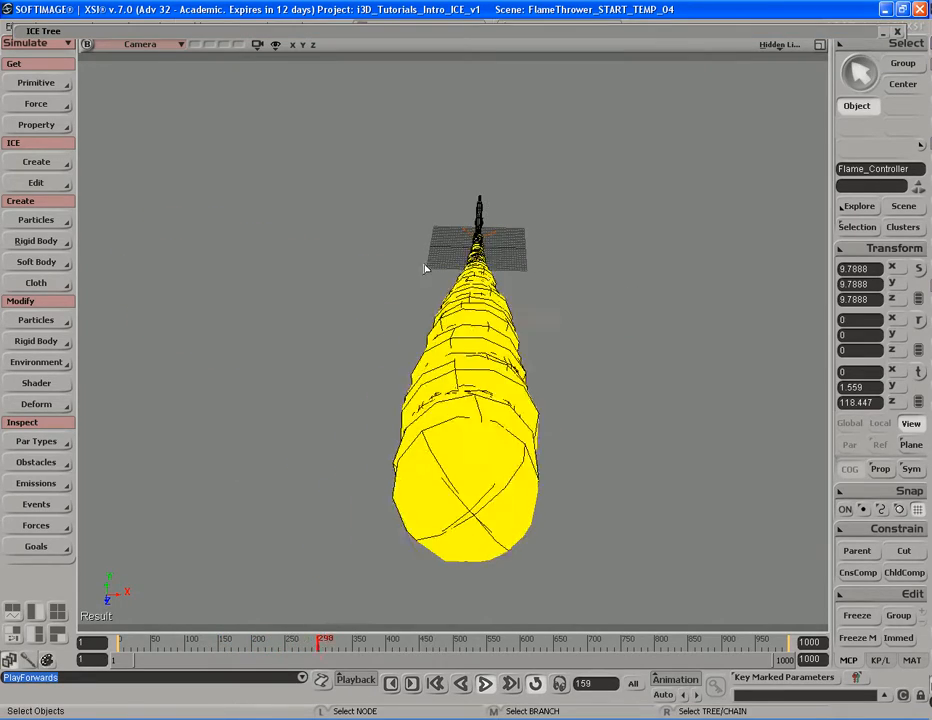
pyautogui.press('s')
pyautogui.moveTo(618, 406); pyautogui.dragTo(530, 344, button='right')
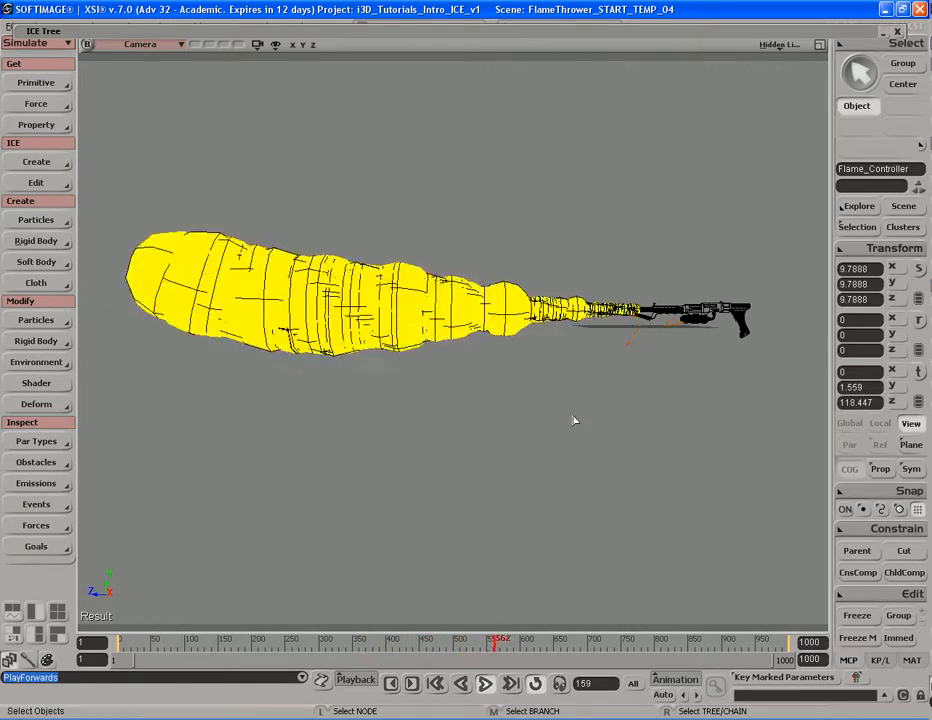
pyautogui.press('s')
pyautogui.moveTo(555, 422)
pyautogui.mouseDown(button='right')
pyautogui.moveTo(532, 401)
pyautogui.moveTo(547, 399)
pyautogui.mouseUp(button='right')
pyautogui.press('s')
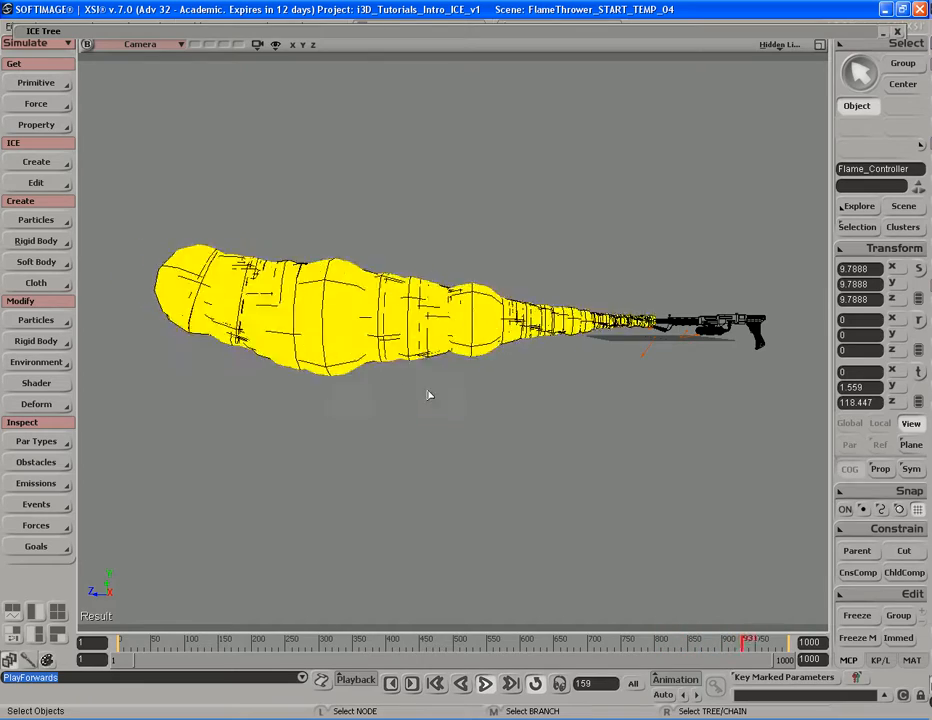
pyautogui.press('s')
pyautogui.moveTo(507, 430); pyautogui.dragTo(541, 433, button='right')
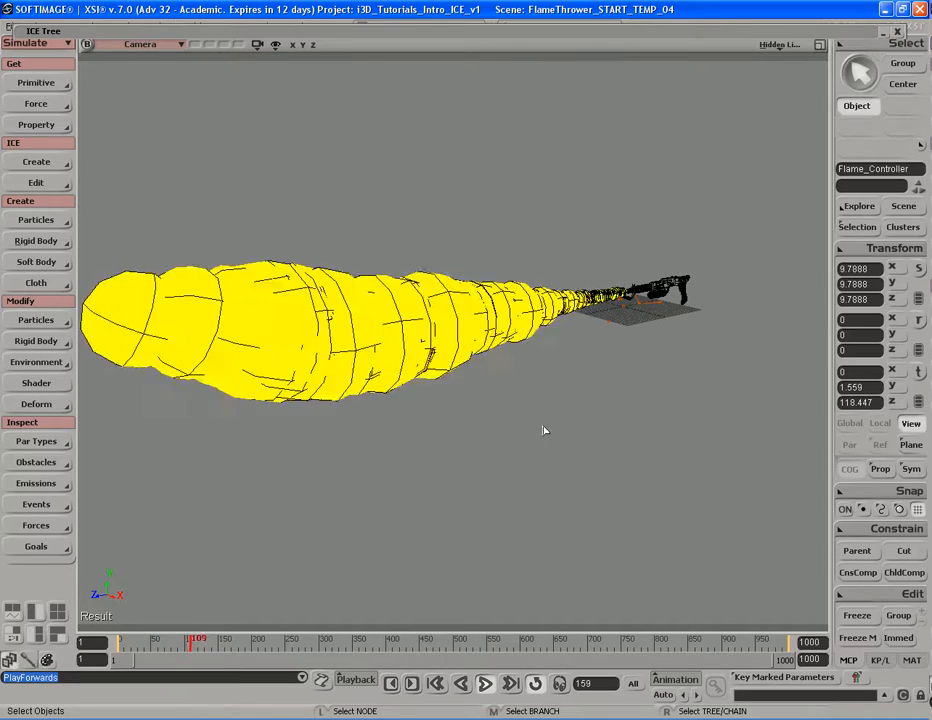
pyautogui.press('Escape')
# Inspect the outline of the paused flame from several angles around the gun
pyautogui.press('s')
pyautogui.moveTo(491, 383); pyautogui.dragTo(443, 377, button='right')
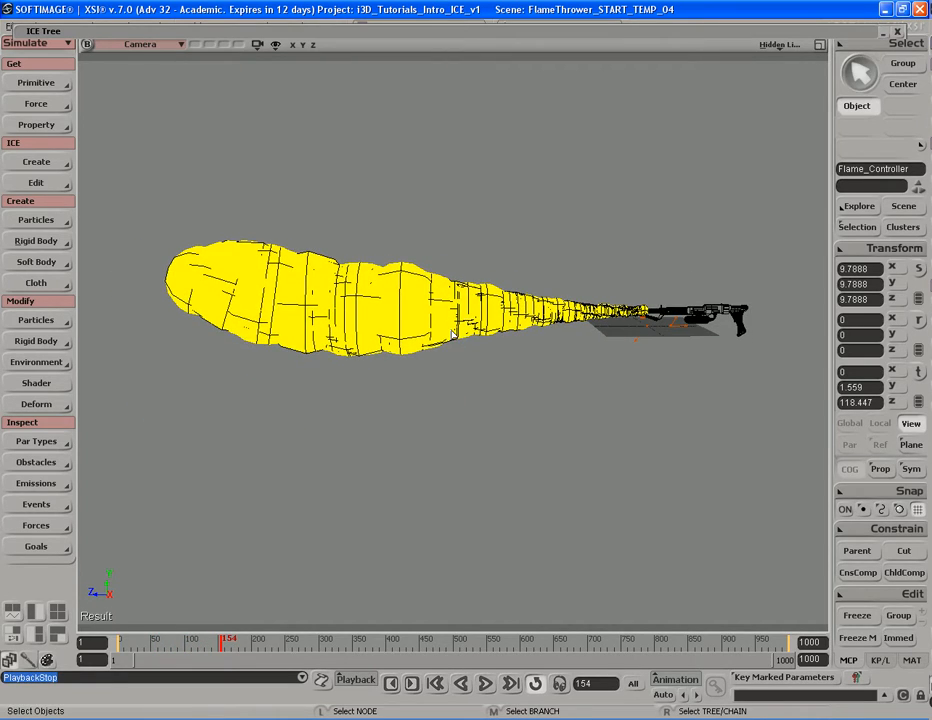
pyautogui.press('s')
pyautogui.moveTo(495, 406); pyautogui.dragTo(549, 395, button='right')
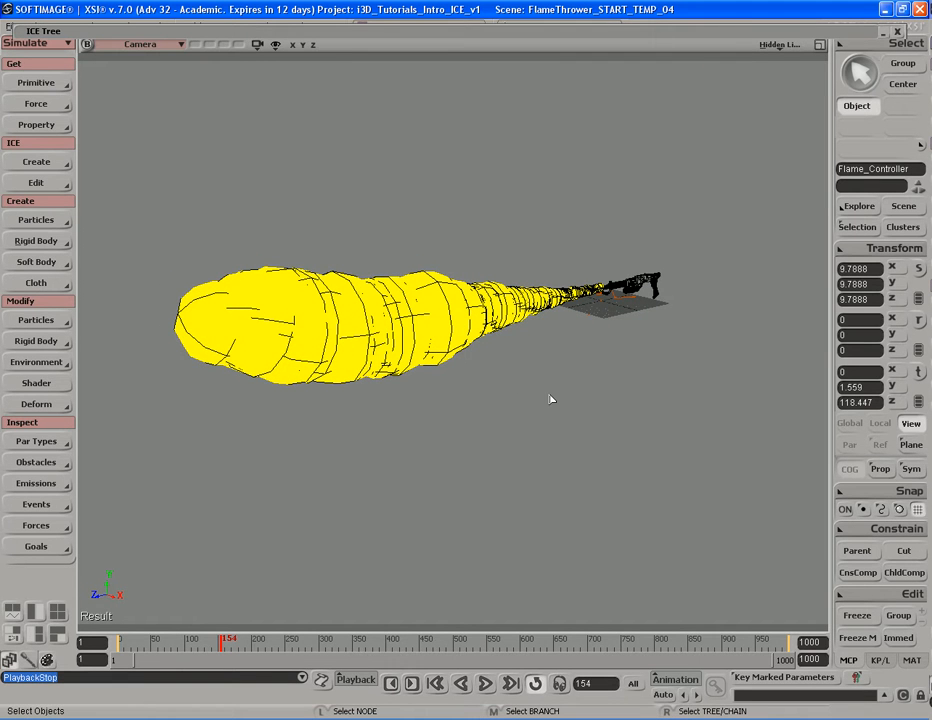
pyautogui.press('s')
pyautogui.moveTo(524, 381); pyautogui.dragTo(499, 337, button='right')
pyautogui.press('s')
pyautogui.press('s')
pyautogui.moveTo(541, 366)
pyautogui.mouseDown(button='right')
pyautogui.moveTo(530, 354)
pyautogui.moveTo(530, 366)
pyautogui.mouseUp(button='right')
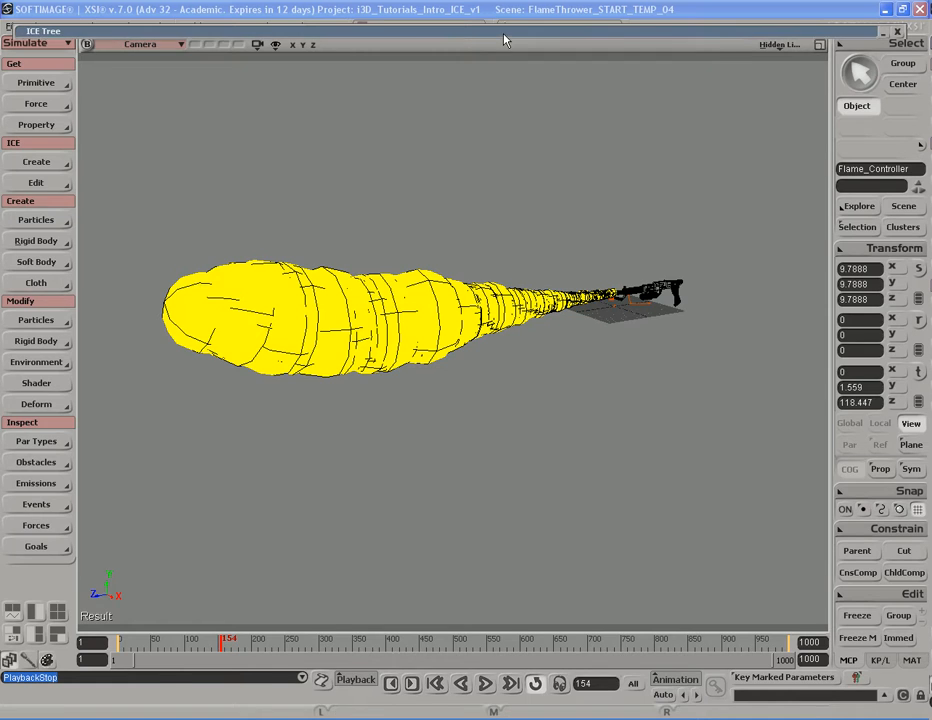
# Search the ICE node presets for "turb" and add a Turbulize Around Value node to the ICE tree
pyautogui.doubleClick(366, 28)
pyautogui.click(344, 48)
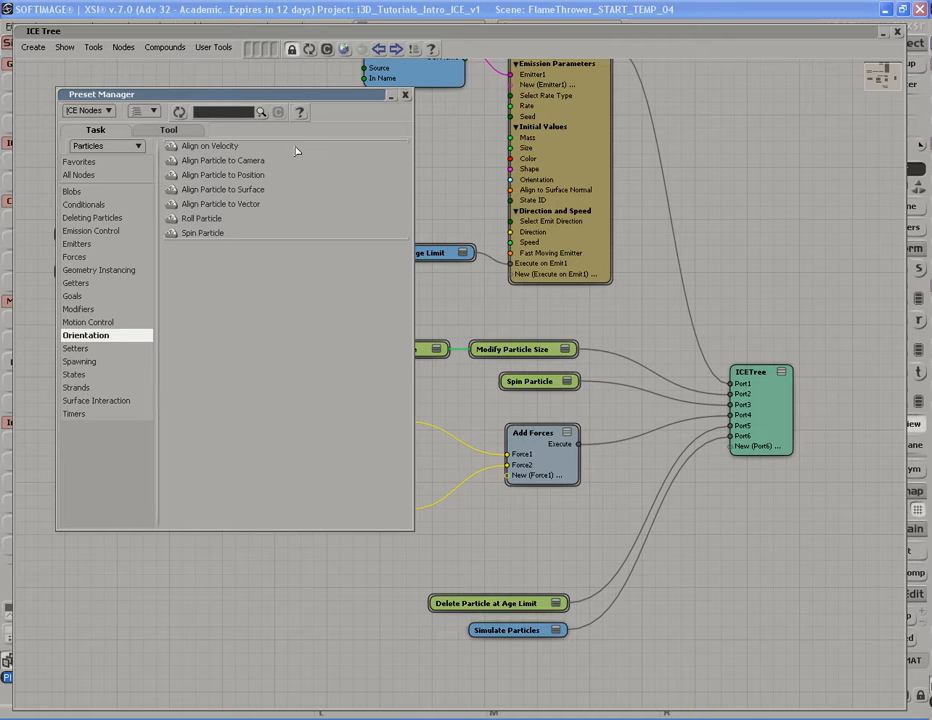
pyautogui.write('turb')
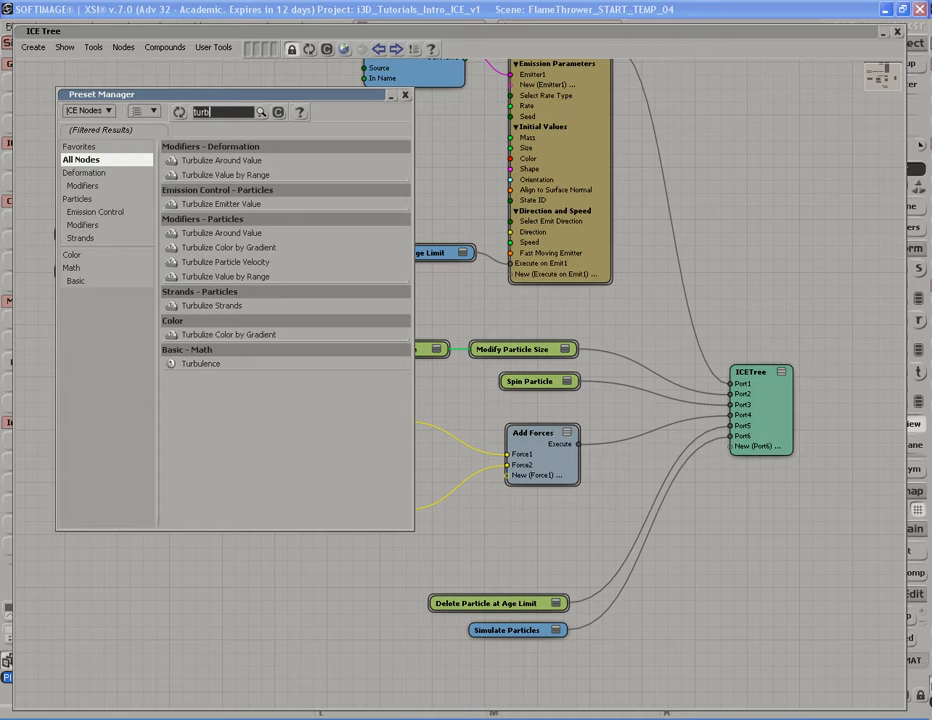
pyautogui.click(234, 164)
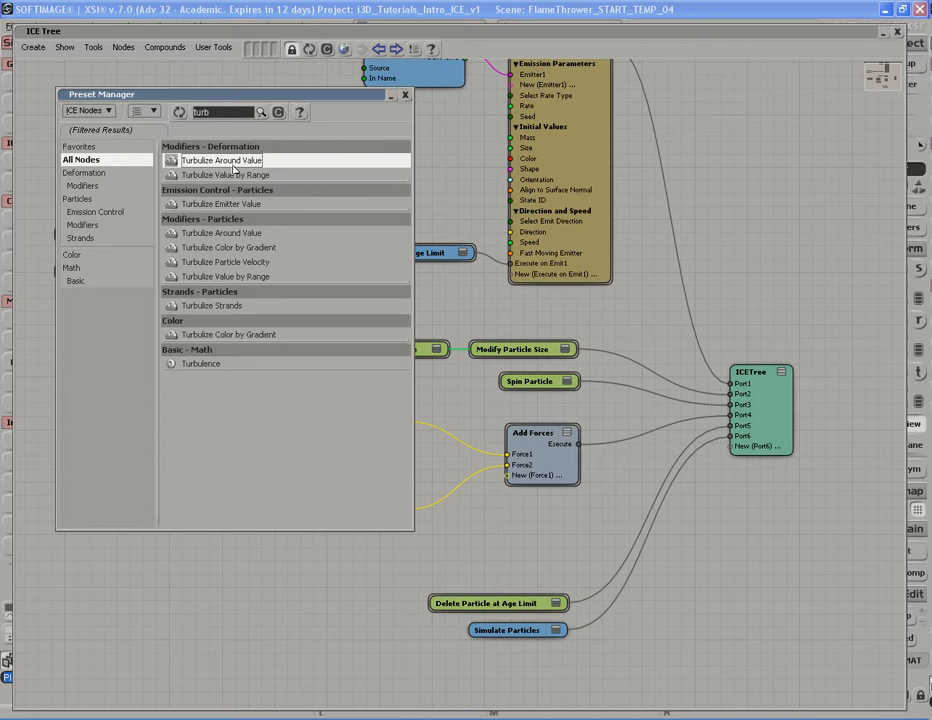
pyautogui.moveTo(209, 162); pyautogui.dragTo(690, 262)
pyautogui.click(405, 94)
# Collapse the Turbulize Around Value node to its connected ports and place it beneath Gravity Force
pyautogui.moveTo(768, 310); pyautogui.dragTo(382, 564)
pyautogui.moveTo(445, 566); pyautogui.dragTo(439, 468)
pyautogui.moveTo(383, 455); pyautogui.dragTo(281, 526)
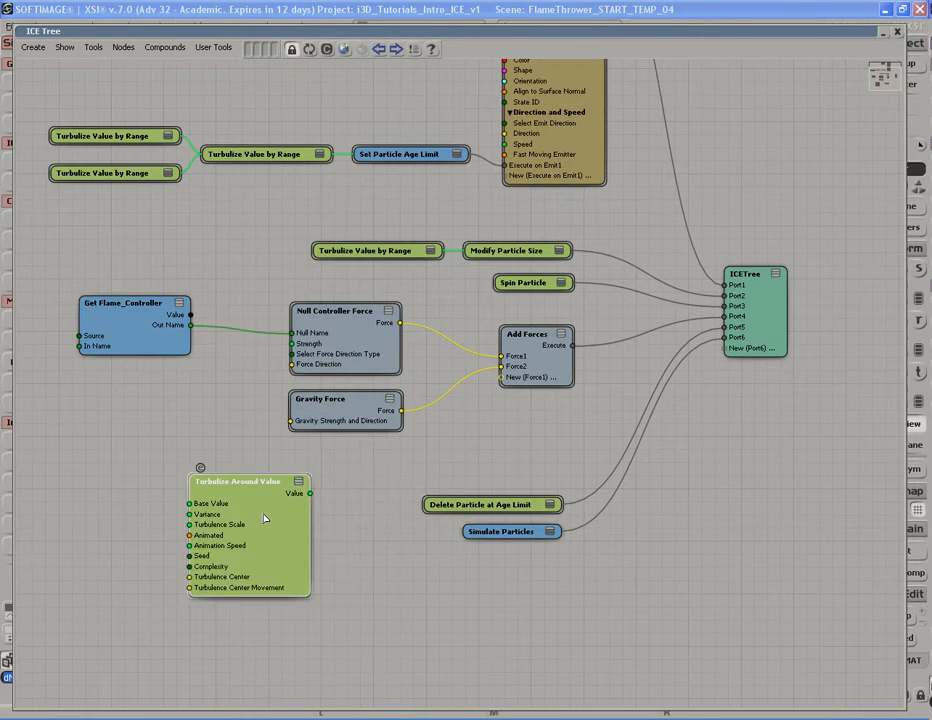
pyautogui.click(298, 483)
pyautogui.moveTo(258, 486); pyautogui.dragTo(341, 466)
pyautogui.click(380, 464)
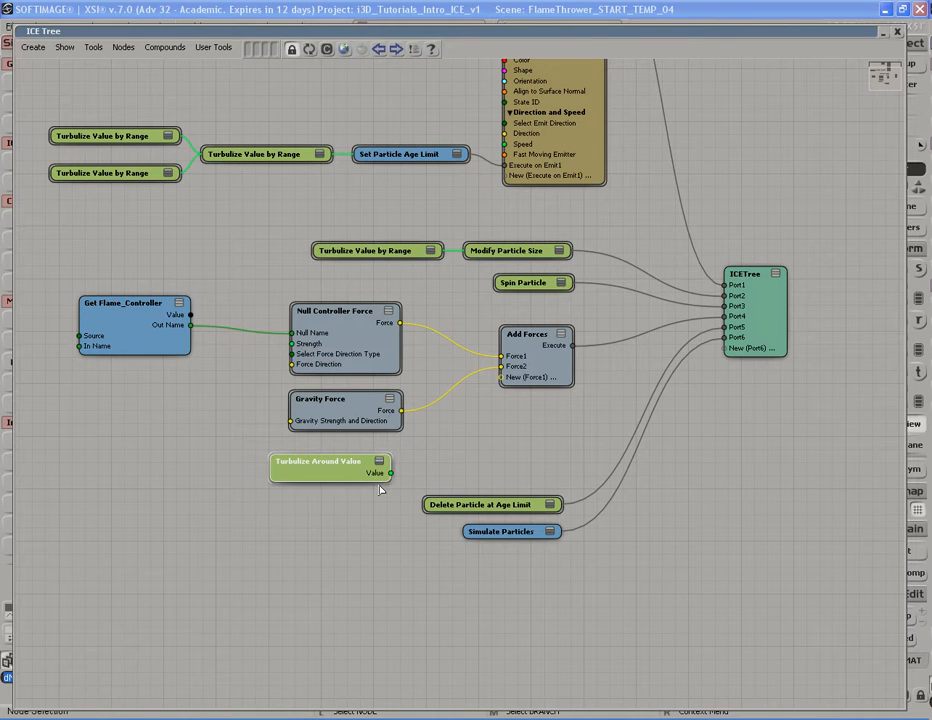
# Connect the Value output of Turbulize Around Value to a new force port on Add Forces and align the node under Gravity Force
pyautogui.moveTo(390, 474); pyautogui.dragTo(538, 378)
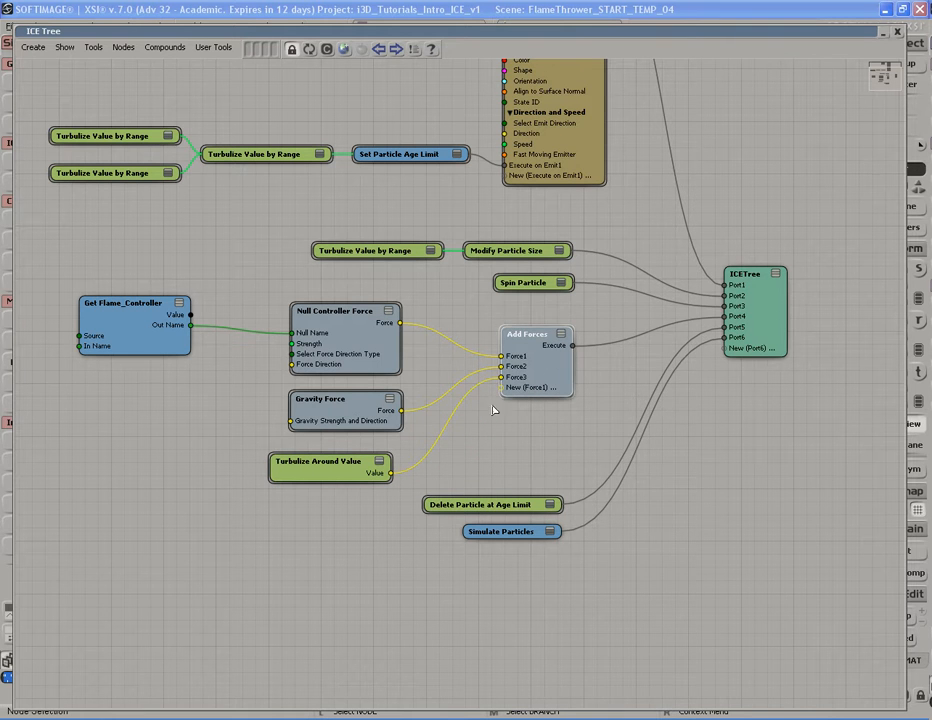
pyautogui.moveTo(330, 466); pyautogui.dragTo(342, 466)
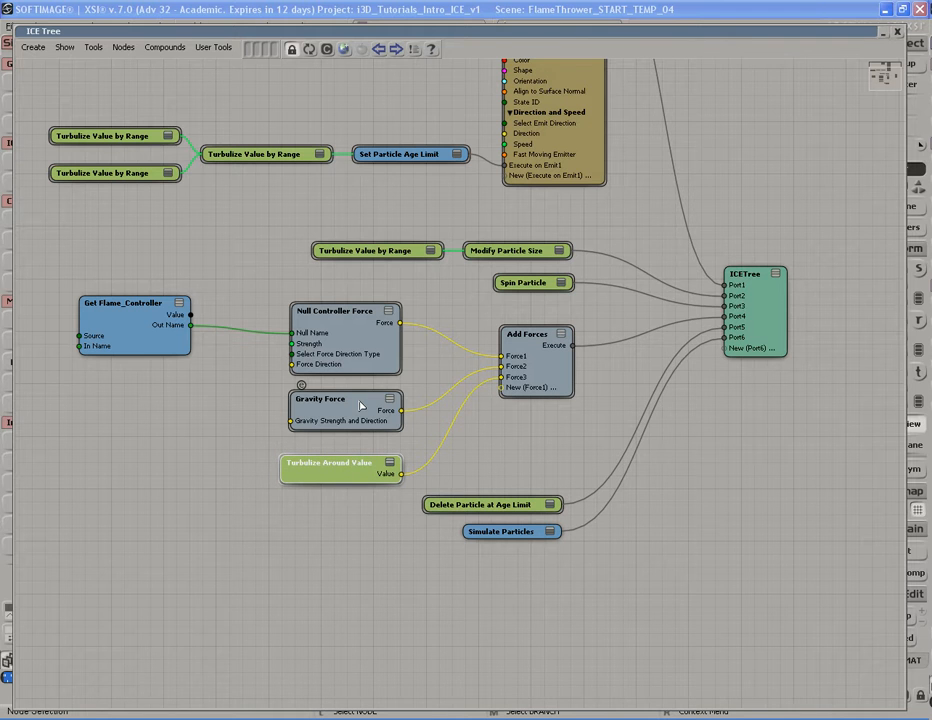
pyautogui.click(362, 405)
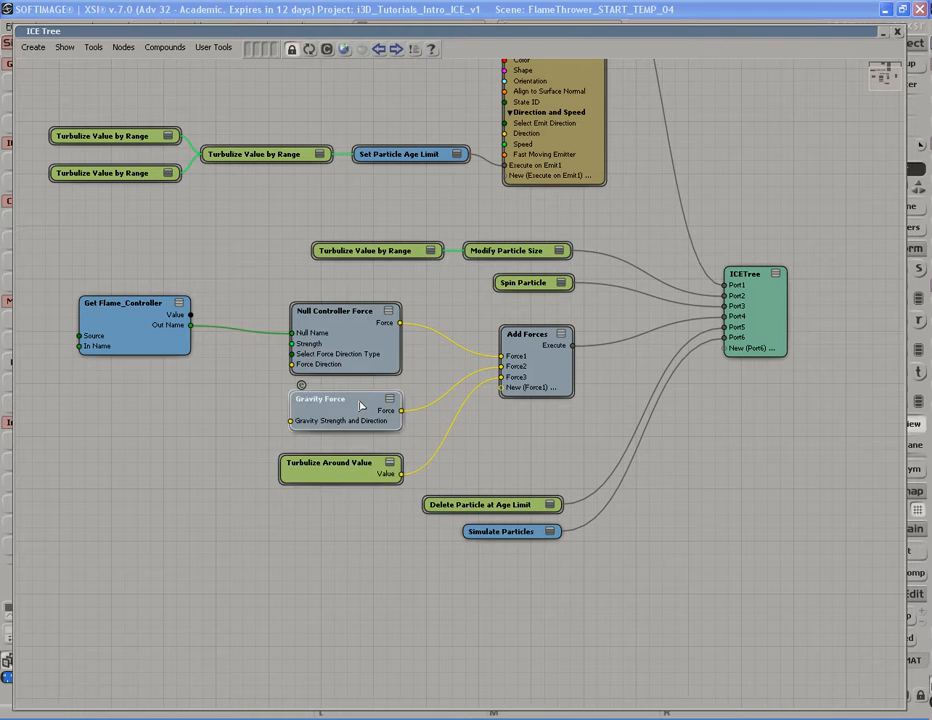
pyautogui.click(355, 337)
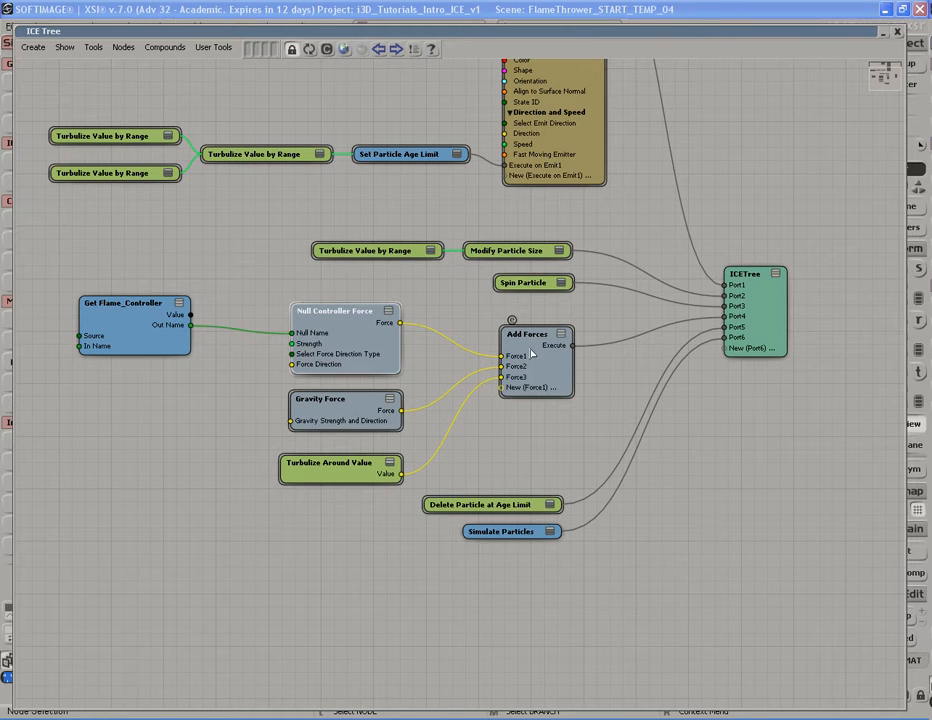
pyautogui.moveTo(343, 482); pyautogui.dragTo(344, 482)
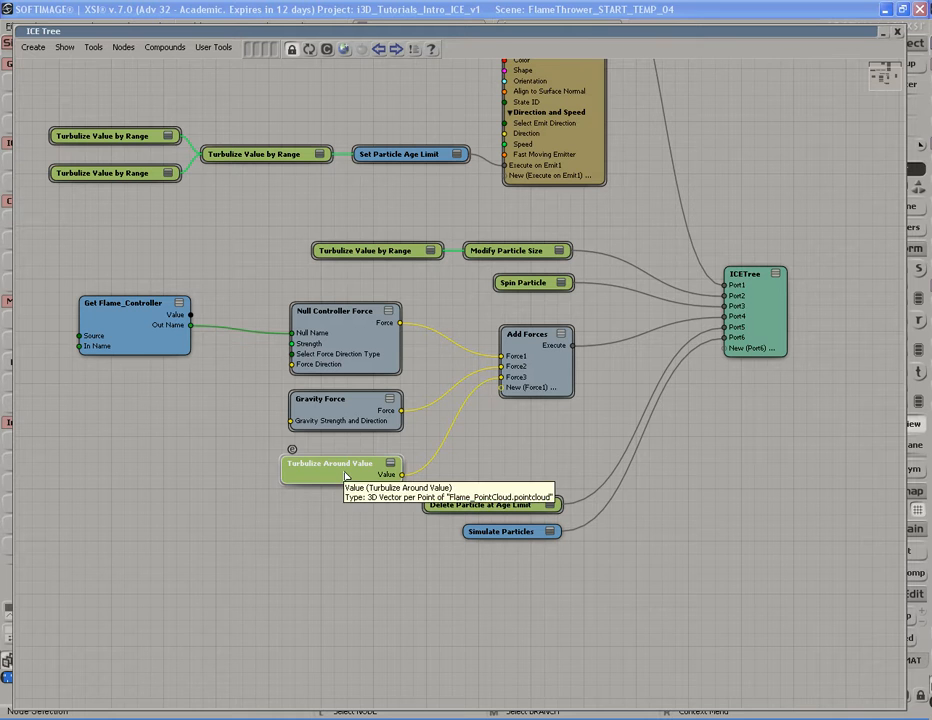
pyautogui.click(538, 375)
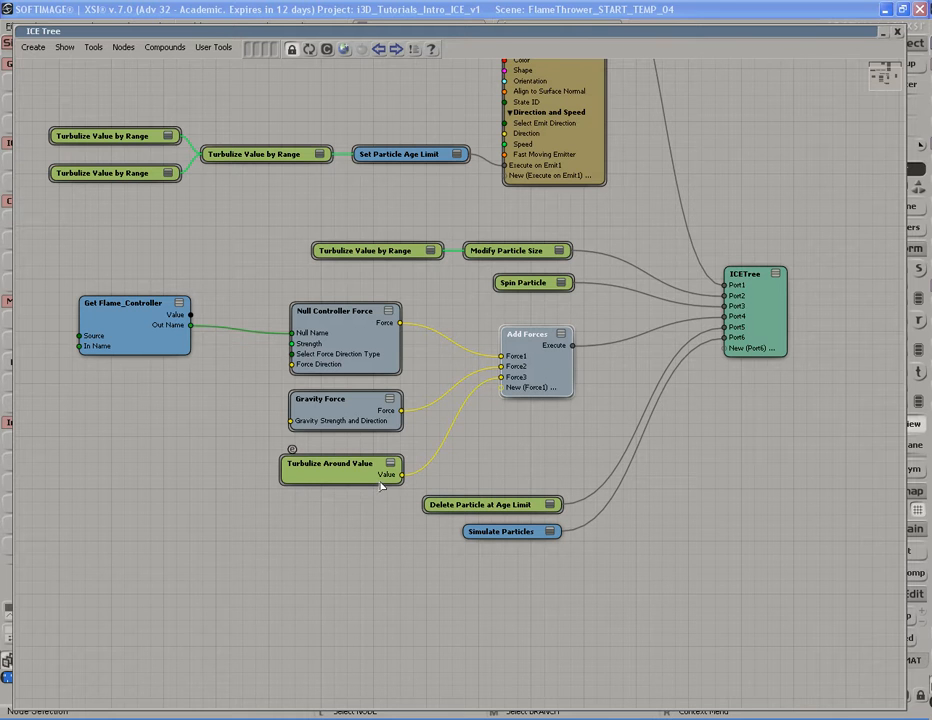
# Open the properties of Turbulize Around Value and review its Base Value X, Y and Z settings
pyautogui.doubleClick(340, 468)
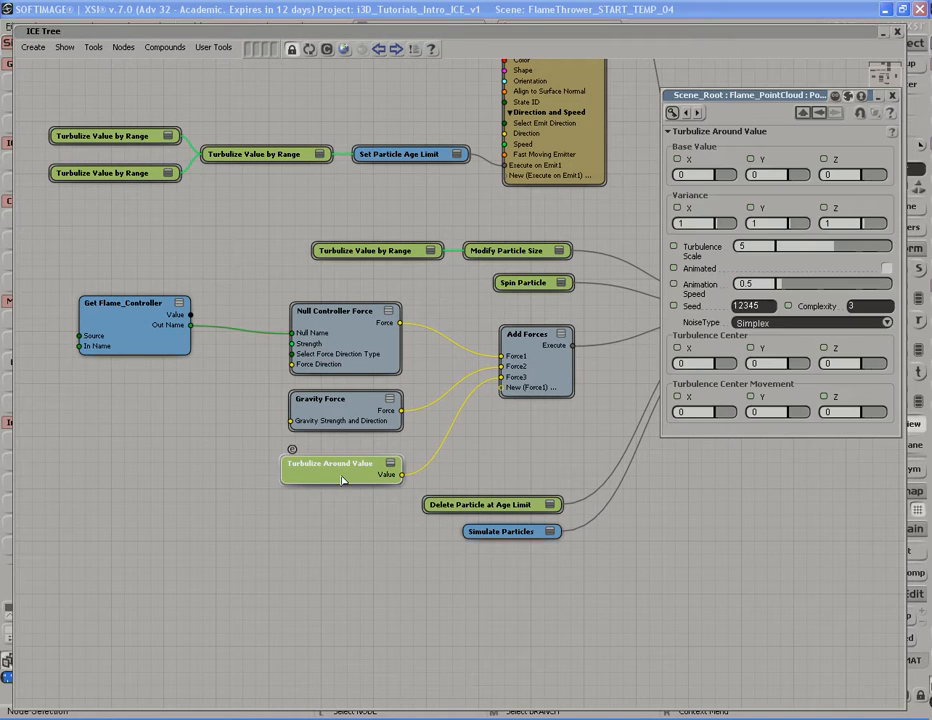
pyautogui.moveTo(769, 99); pyautogui.dragTo(311, 197)
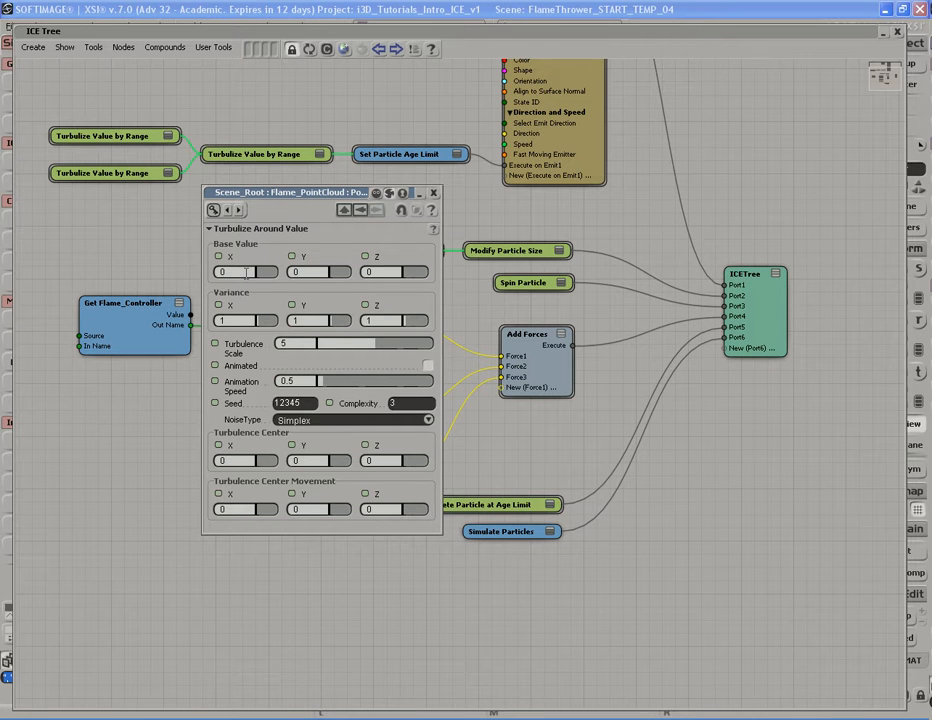
pyautogui.doubleClick(382, 273)
pyautogui.doubleClick(310, 272)
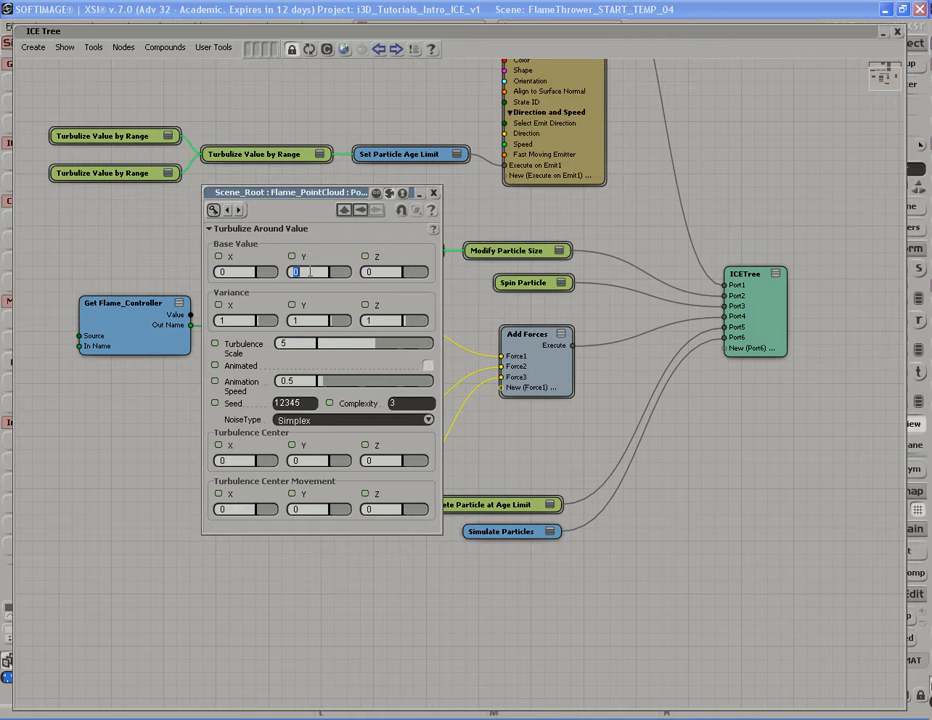
pyautogui.doubleClick(245, 273)
pyautogui.doubleClick(321, 273)
pyautogui.doubleClick(386, 272)
pyautogui.doubleClick(322, 272)
pyautogui.doubleClick(252, 272)
pyautogui.doubleClick(328, 276)
# Set the turbulence Variance to X 3, Y 3 and Z 0, and collapse the ICE Tree window
pyautogui.click(222, 320)
pyautogui.press('Tab')
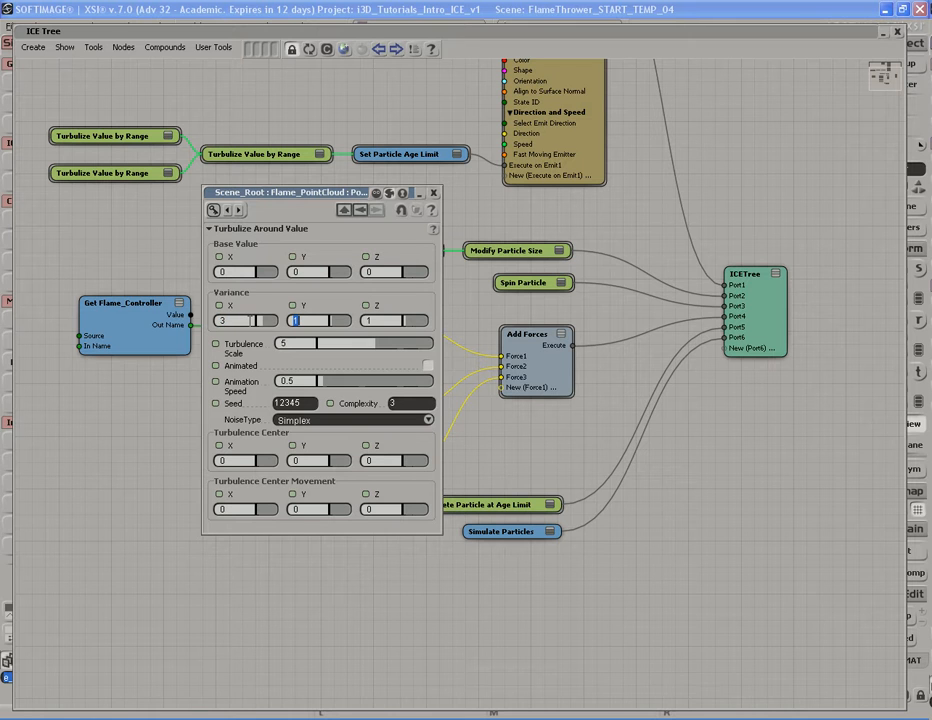
pyautogui.press('Tab')
pyautogui.doubleClick(494, 36)
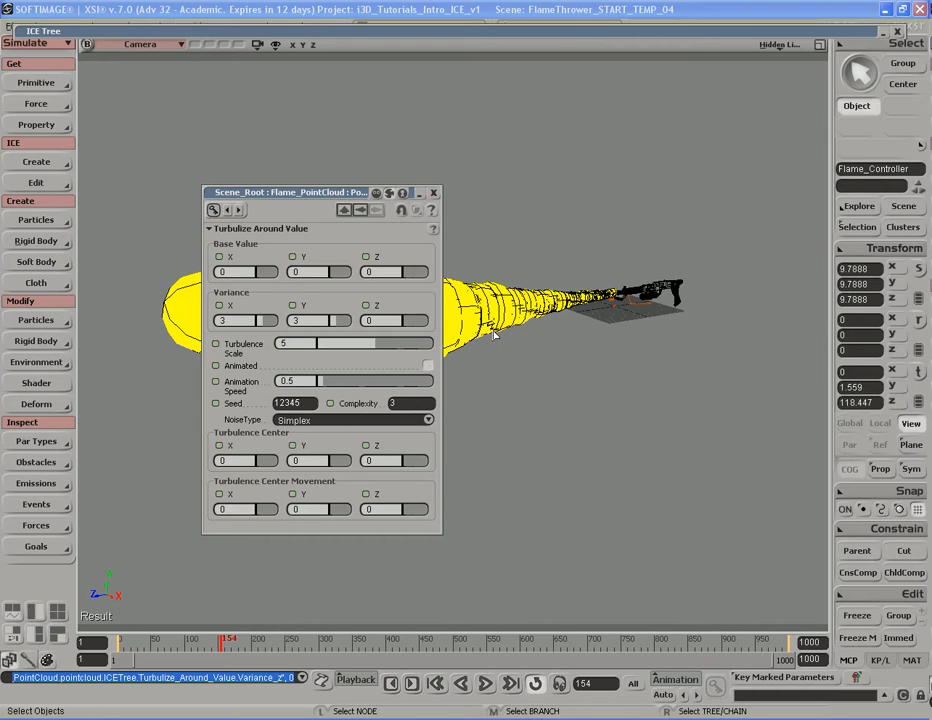
pyautogui.click(394, 320)
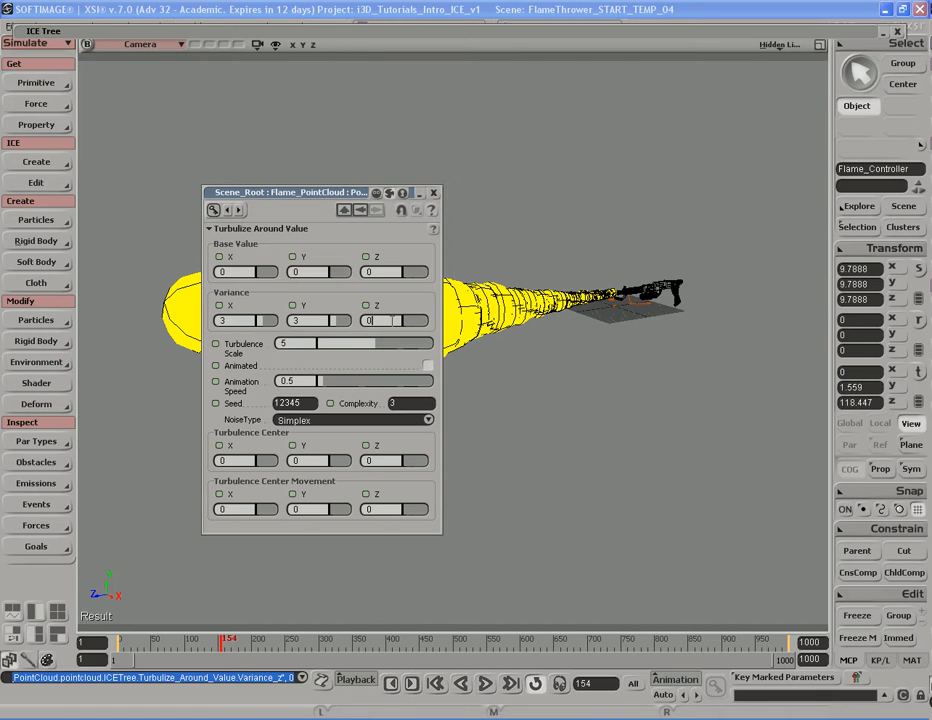
pyautogui.click(317, 320)
pyautogui.click(313, 272)
pyautogui.click(241, 272)
pyautogui.click(313, 272)
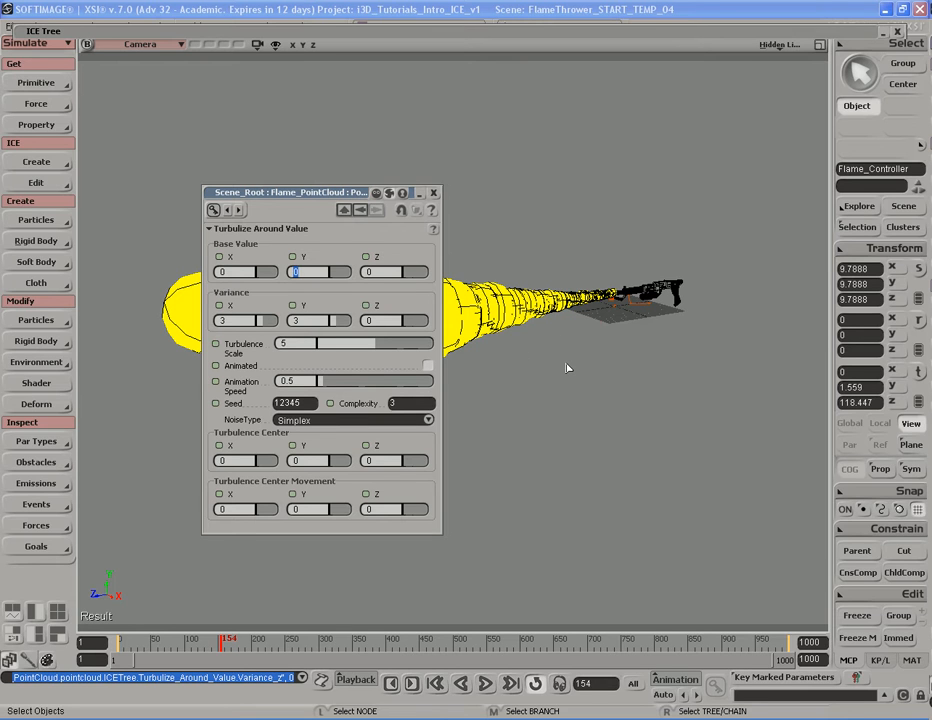
pyautogui.click(318, 321)
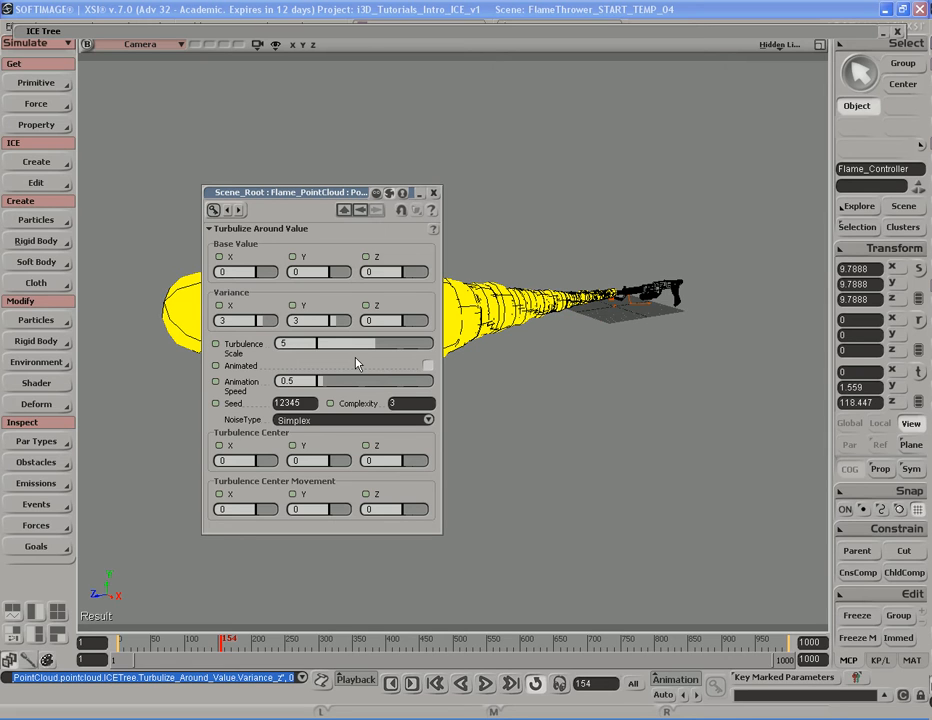
# Enable Animated for the turbulence with an Animation Speed of about 2.579, and choose the Simplex noise type
pyautogui.click(428, 366)
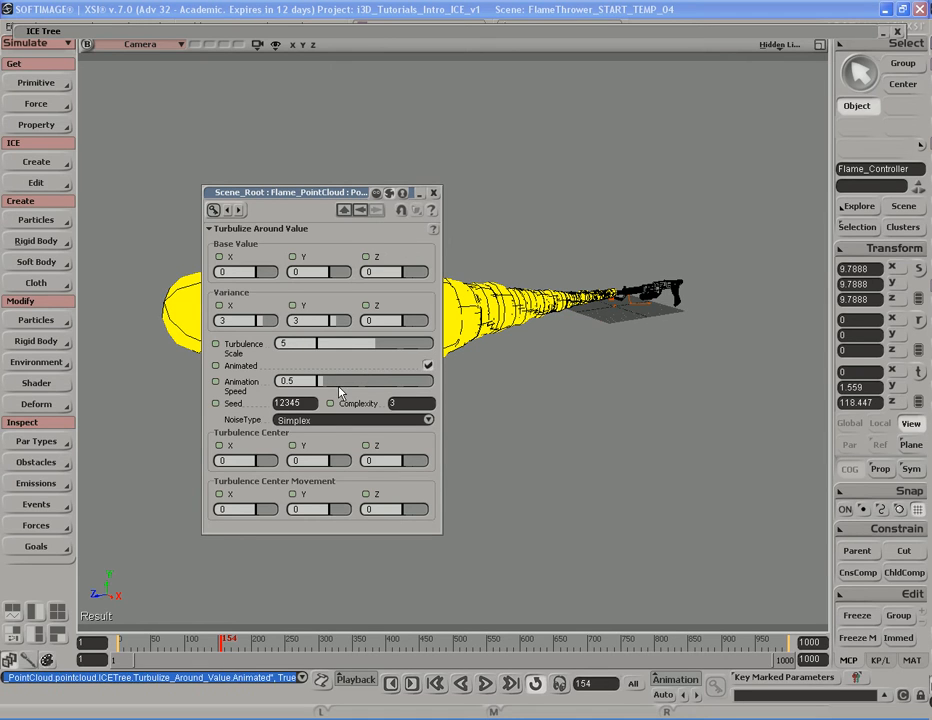
pyautogui.moveTo(331, 389); pyautogui.dragTo(349, 389)
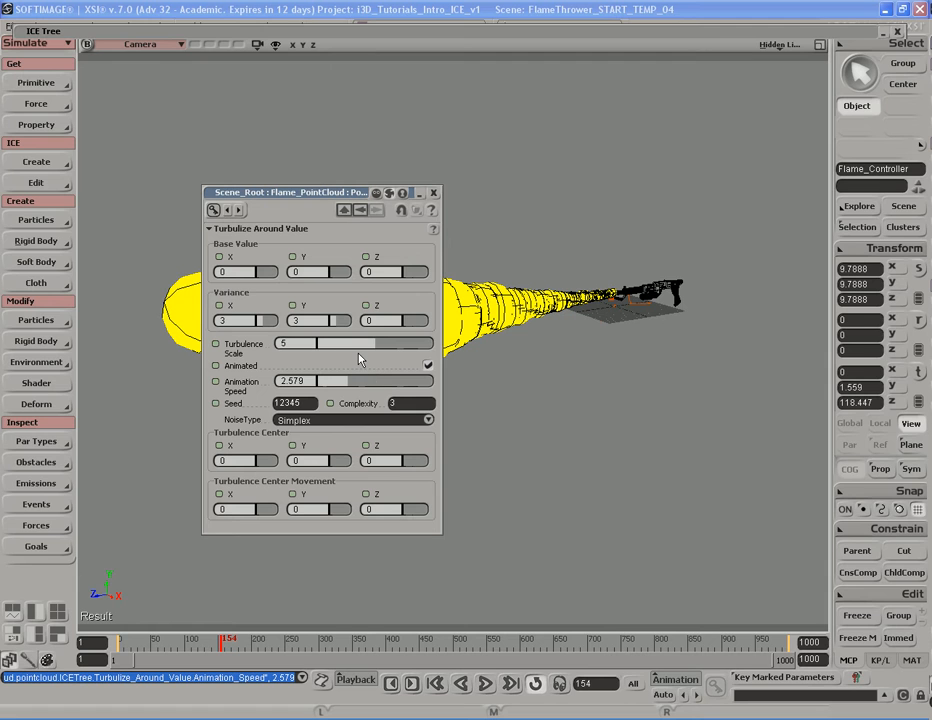
pyautogui.click(359, 420)
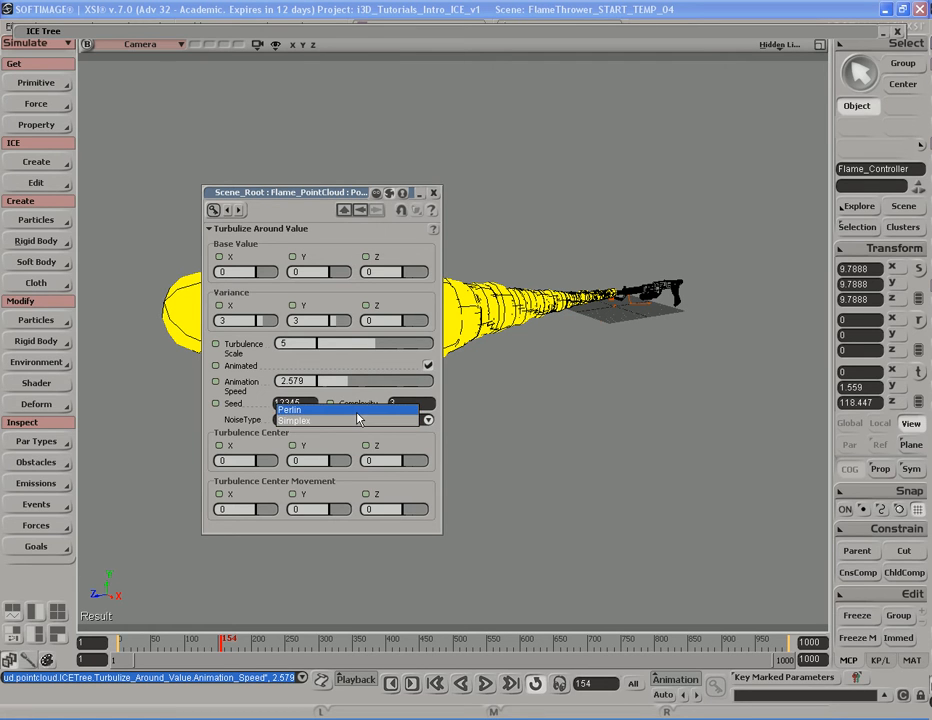
pyautogui.click(358, 420)
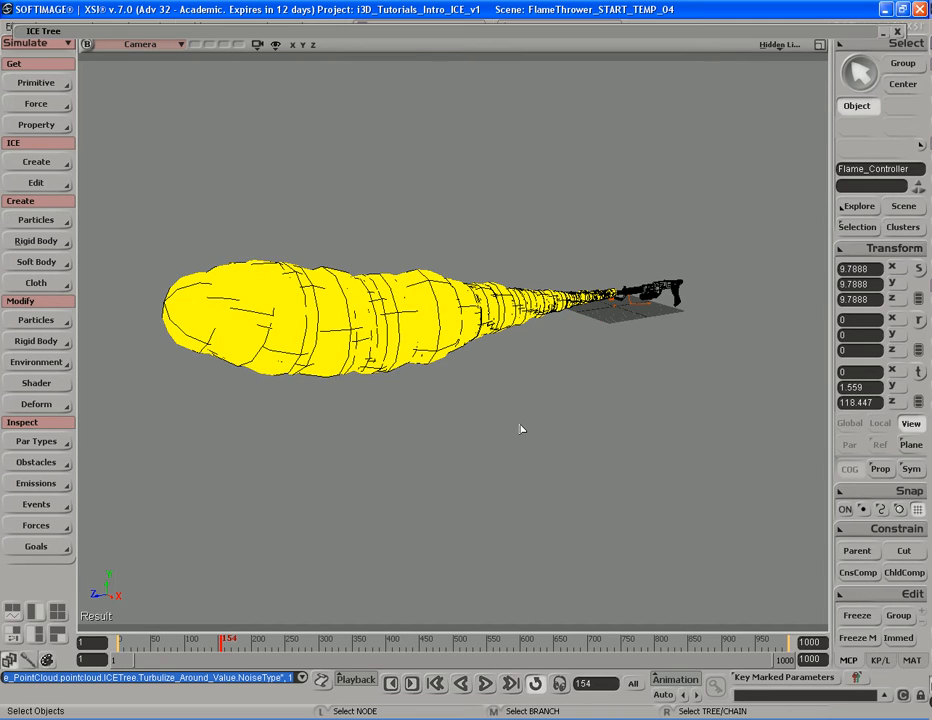
# Play the simulation from the first frame and examine the turbulent flame from the side and front
pyautogui.hotkey('shift', ',')
pyautogui.press('Up')
pyautogui.press('s')
pyautogui.moveTo(522, 429); pyautogui.dragTo(605, 404, button='right')
pyautogui.moveTo(605, 404); pyautogui.dragTo(518, 407, button='middle')
pyautogui.moveTo(519, 407); pyautogui.dragTo(514, 409)
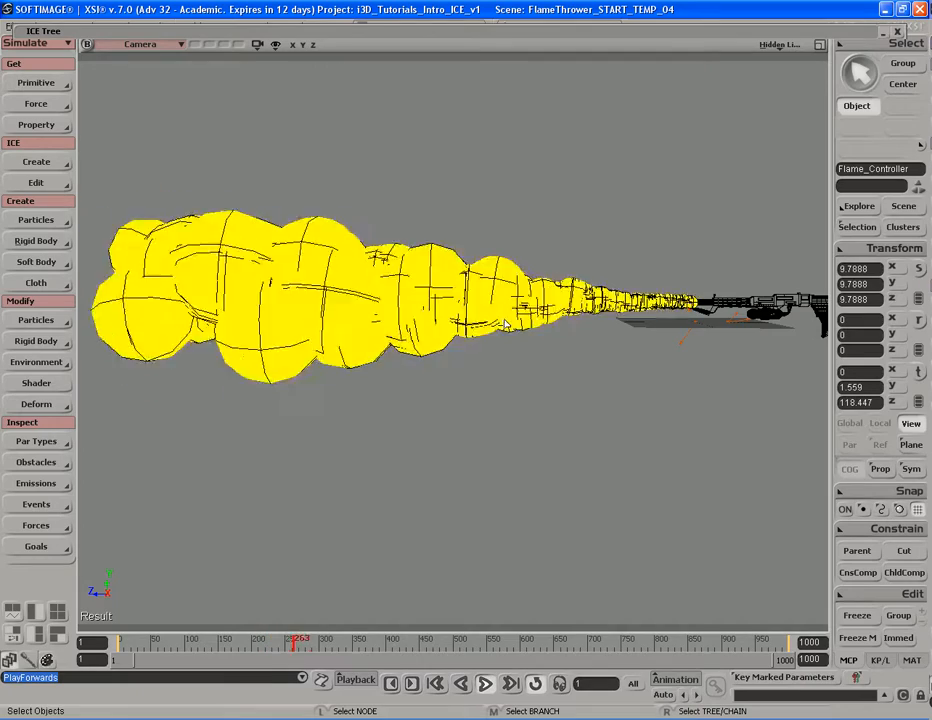
pyautogui.press('s')
pyautogui.moveTo(458, 358); pyautogui.dragTo(445, 327, button='right')
pyautogui.press('s')
pyautogui.moveTo(538, 365); pyautogui.dragTo(510, 343, button='right')
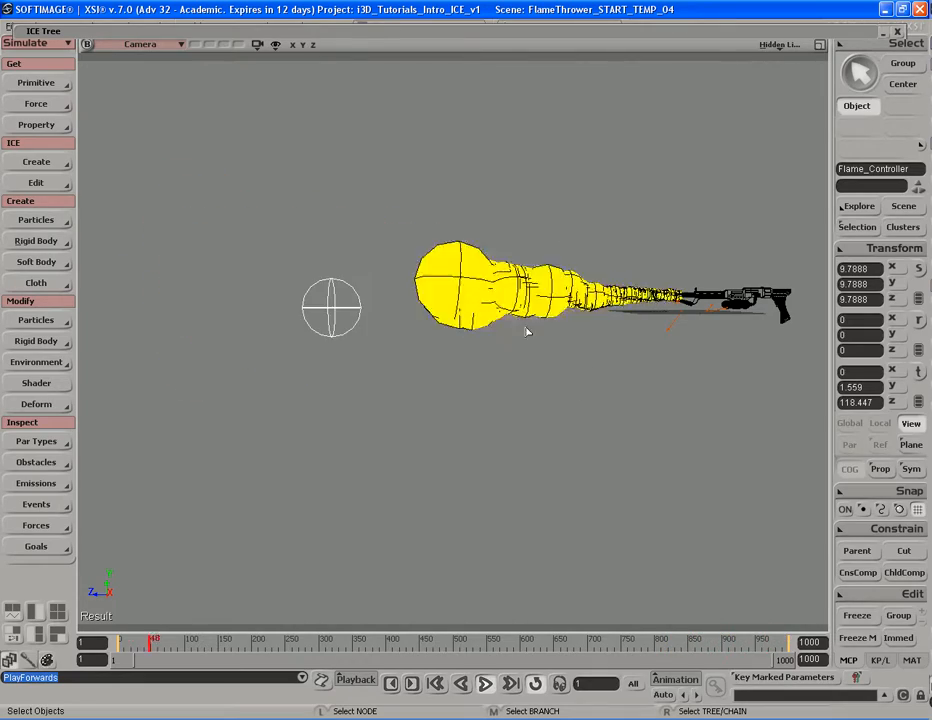
pyautogui.press('s')
pyautogui.moveTo(533, 318); pyautogui.dragTo(605, 402, button='right')
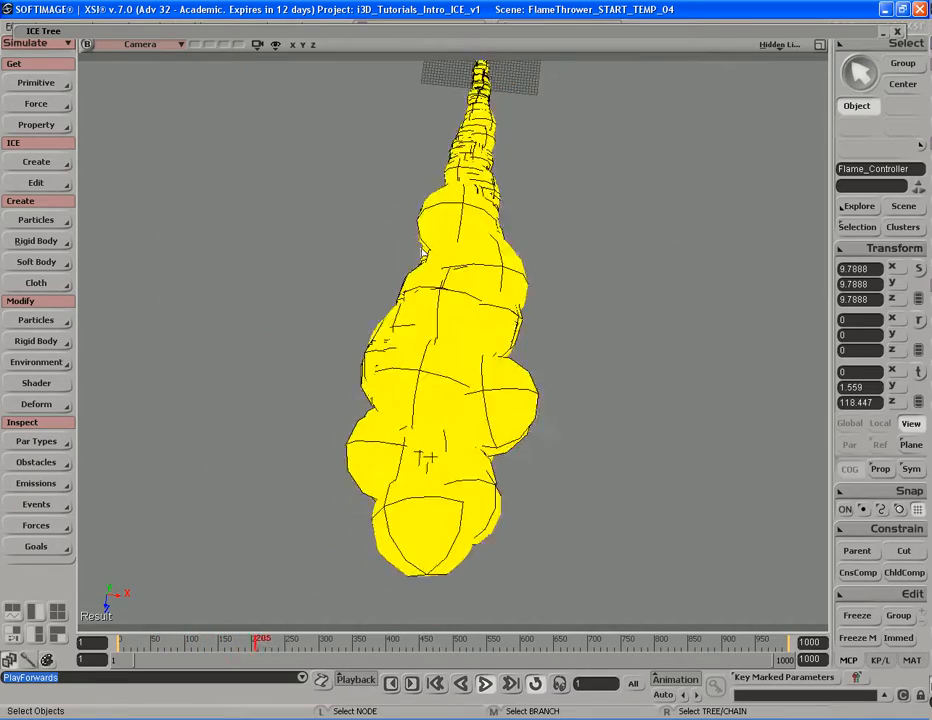
pyautogui.press('s')
pyautogui.moveTo(547, 354)
pyautogui.mouseDown(button='right')
pyautogui.moveTo(557, 302)
pyautogui.moveTo(443, 306)
pyautogui.moveTo(493, 308)
pyautogui.moveTo(497, 327)
pyautogui.moveTo(591, 335)
pyautogui.moveTo(555, 343)
pyautogui.mouseUp(button='right')
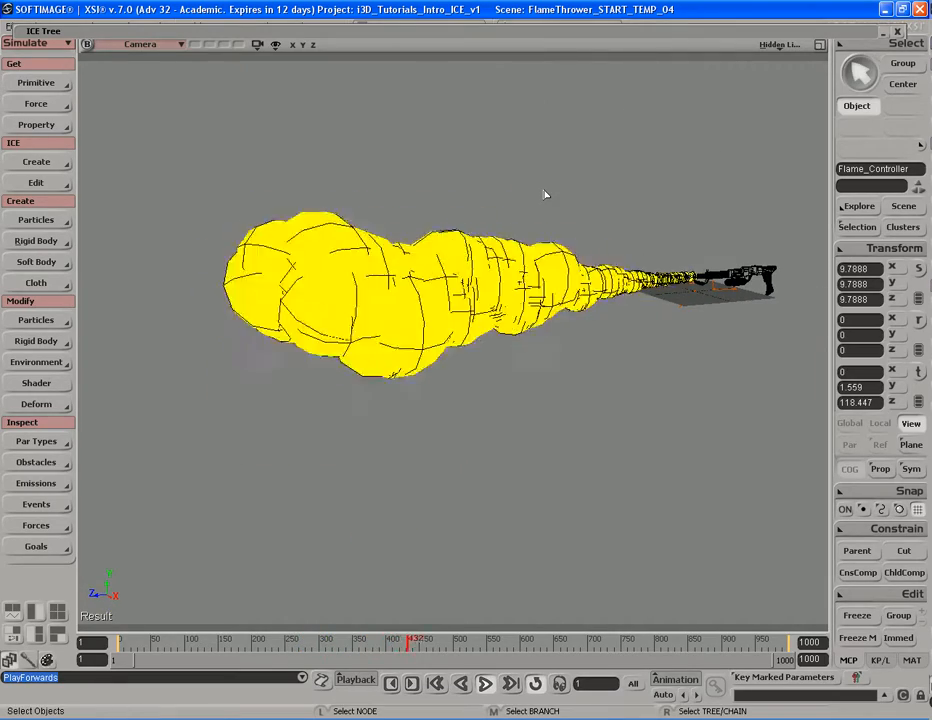
# Clear the Flame_Controller selection with playback paused, and resume playing the simulation
pyautogui.press('Escape')
pyautogui.press('s')
pyautogui.moveTo(605, 347); pyautogui.dragTo(531, 324, button='right')
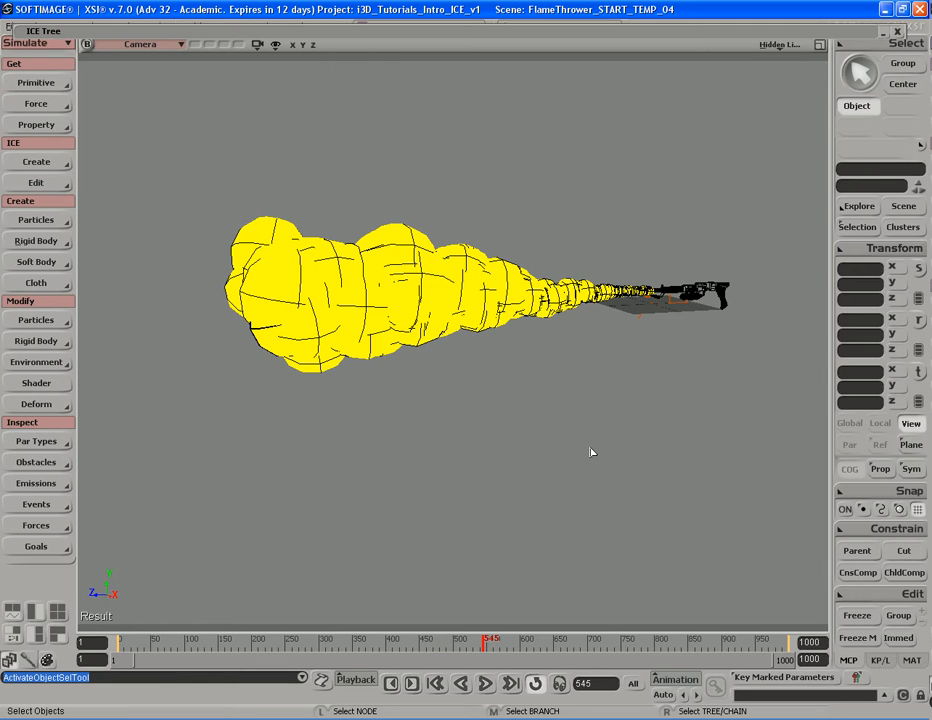
pyautogui.press('F10')
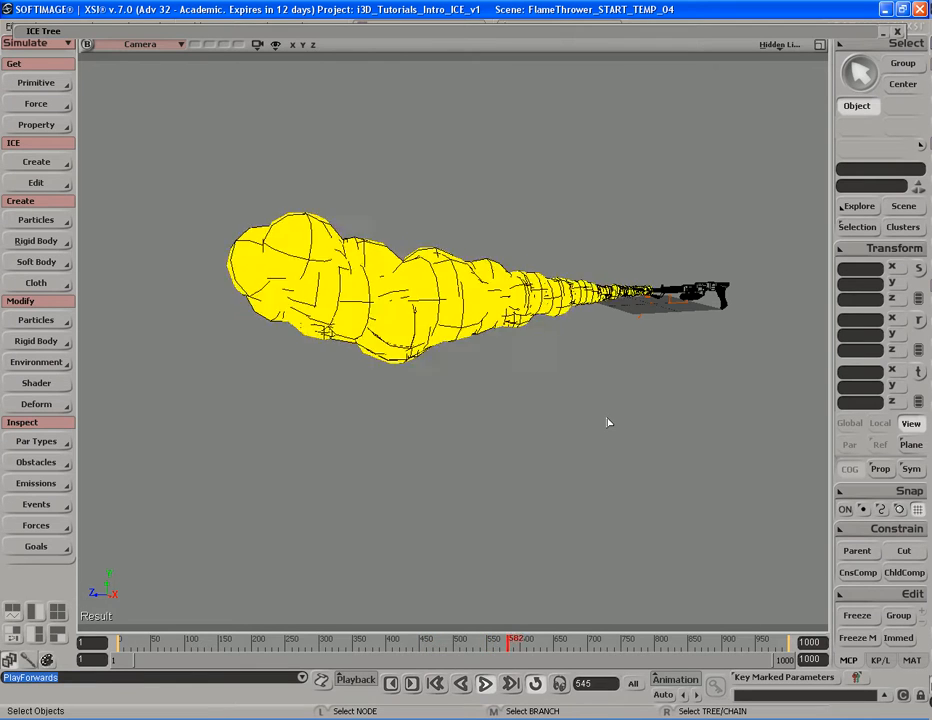
# Examine the motion and outline of the unselected flame from several angles while the simulation plays
pyautogui.press('s')
pyautogui.moveTo(603, 414); pyautogui.dragTo(508, 420, button='right')
pyautogui.press('s')
pyautogui.moveTo(654, 327); pyautogui.dragTo(639, 325, button='right')
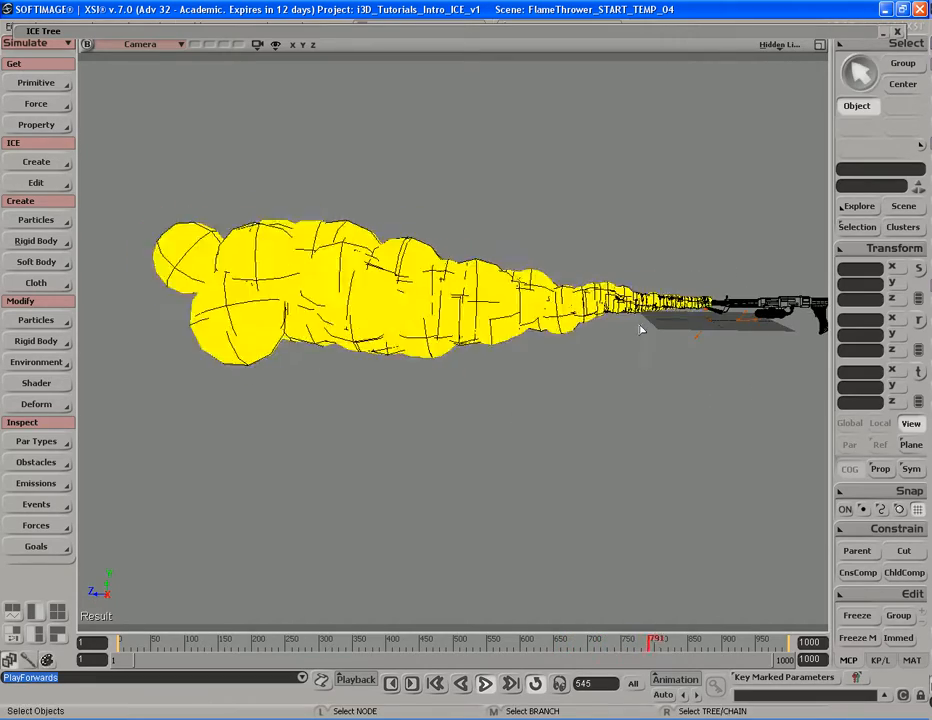
pyautogui.press('s')
pyautogui.moveTo(566, 385); pyautogui.dragTo(596, 383, button='right')
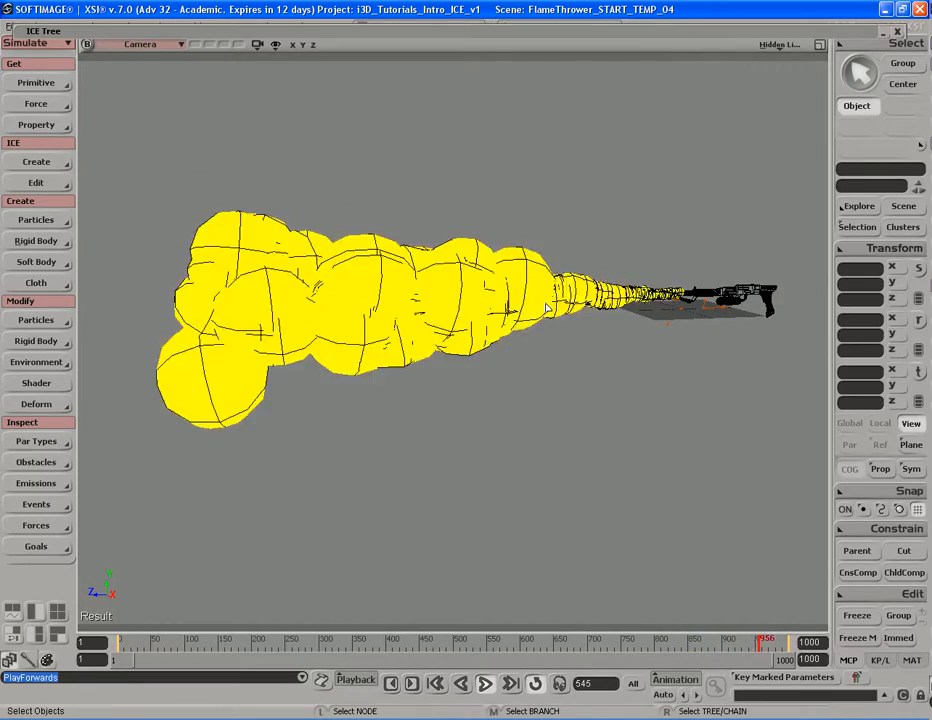
pyautogui.press('s')
pyautogui.moveTo(457, 420); pyautogui.dragTo(429, 289, button='right')
pyautogui.press('s')
pyautogui.press('s')
pyautogui.press('s')
pyautogui.press('s')
pyautogui.moveTo(430, 289); pyautogui.dragTo(395, 316, button='middle')
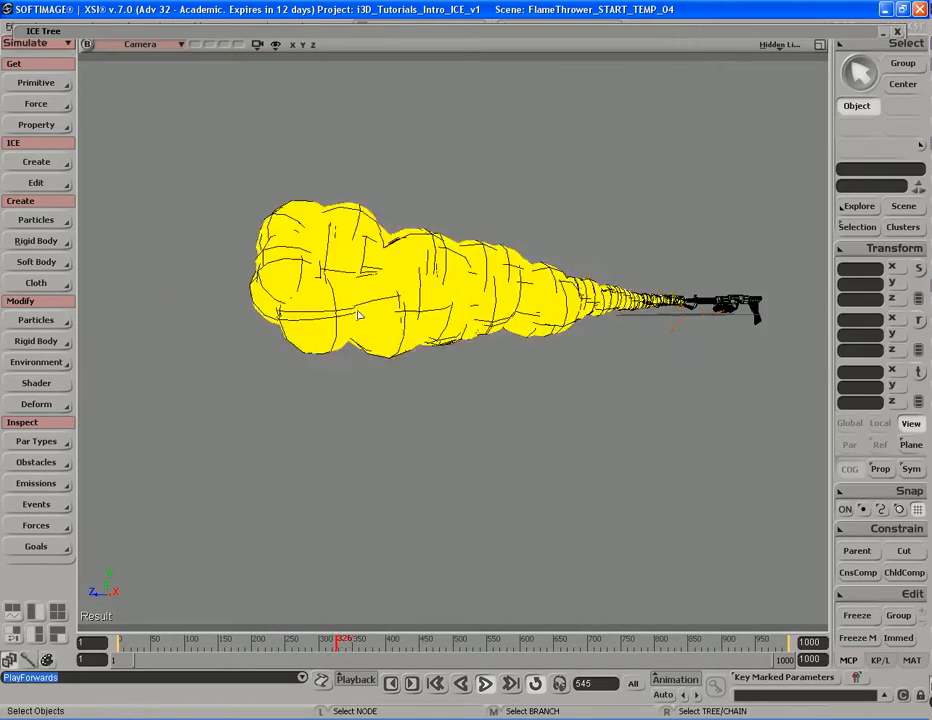
pyautogui.press('s')
pyautogui.moveTo(473, 287); pyautogui.dragTo(420, 295, button='middle')
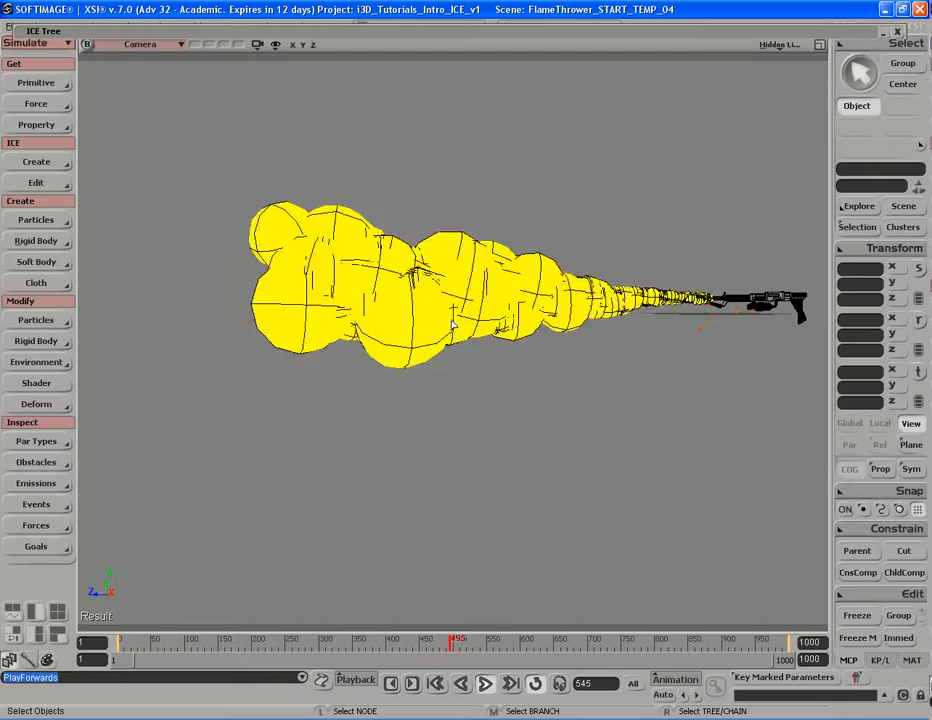
pyautogui.press('s')
pyautogui.moveTo(458, 316); pyautogui.dragTo(478, 317, button='right')
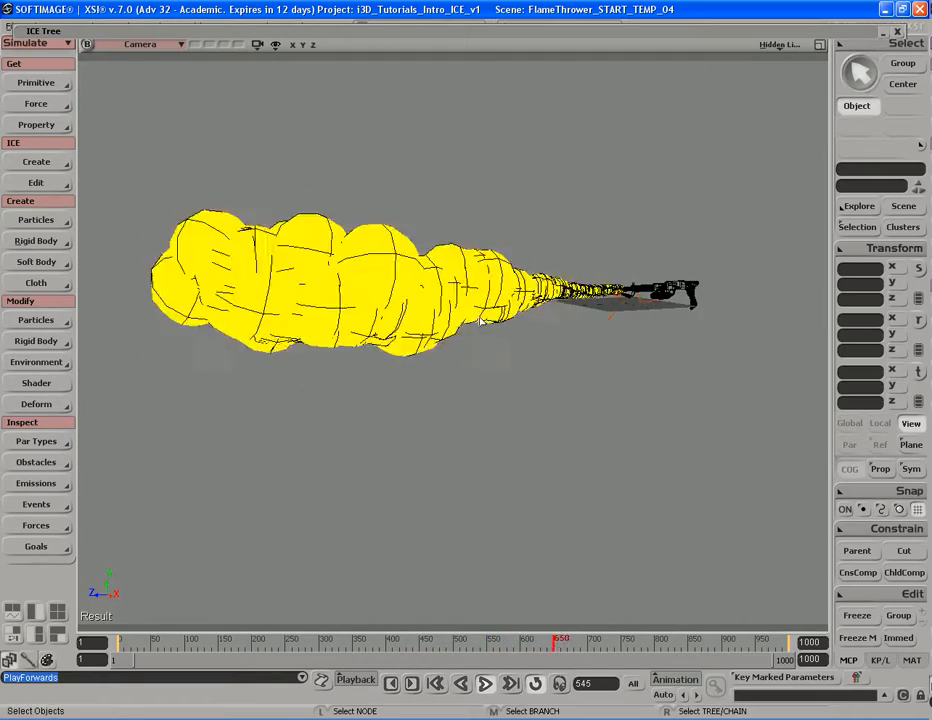
pyautogui.press('s')
pyautogui.moveTo(437, 272); pyautogui.dragTo(446, 312, button='right')
pyautogui.press('space')
pyautogui.press('s')
pyautogui.press('space')
# Restore the ICE Tree window, frame the whole node network and compare it with the playing flame
pyautogui.doubleClick(456, 32)
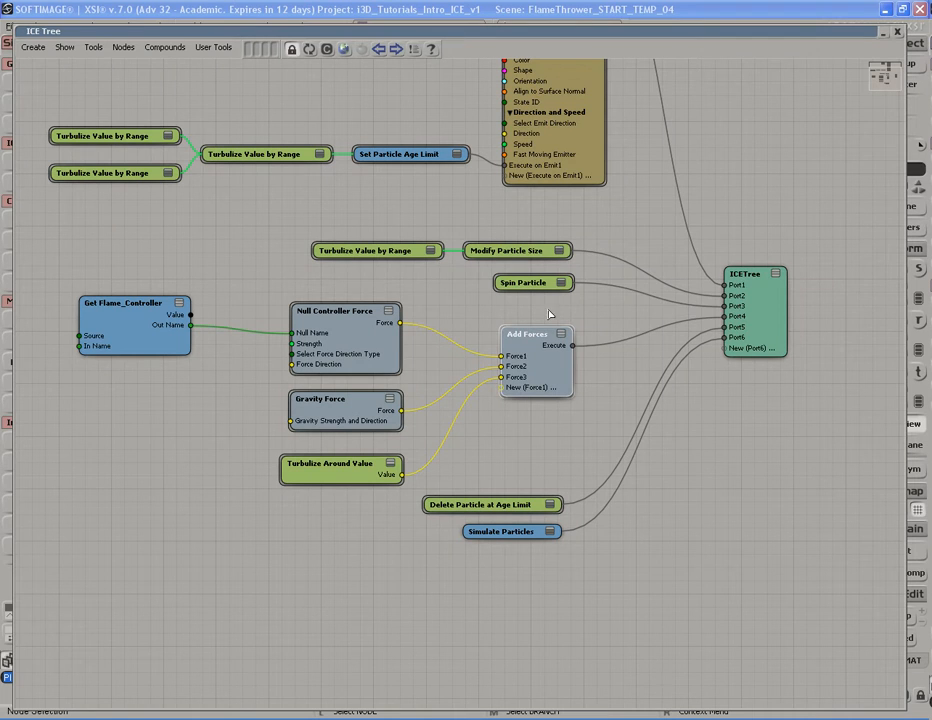
pyautogui.click(600, 318)
pyautogui.press('a')
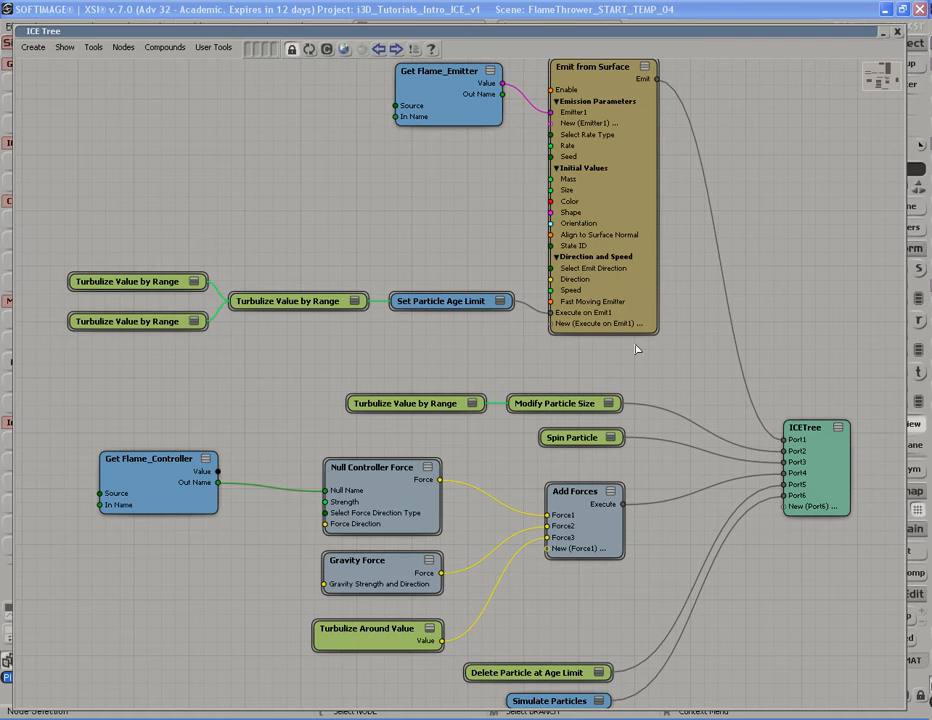
pyautogui.scroll(1, 701, 370)
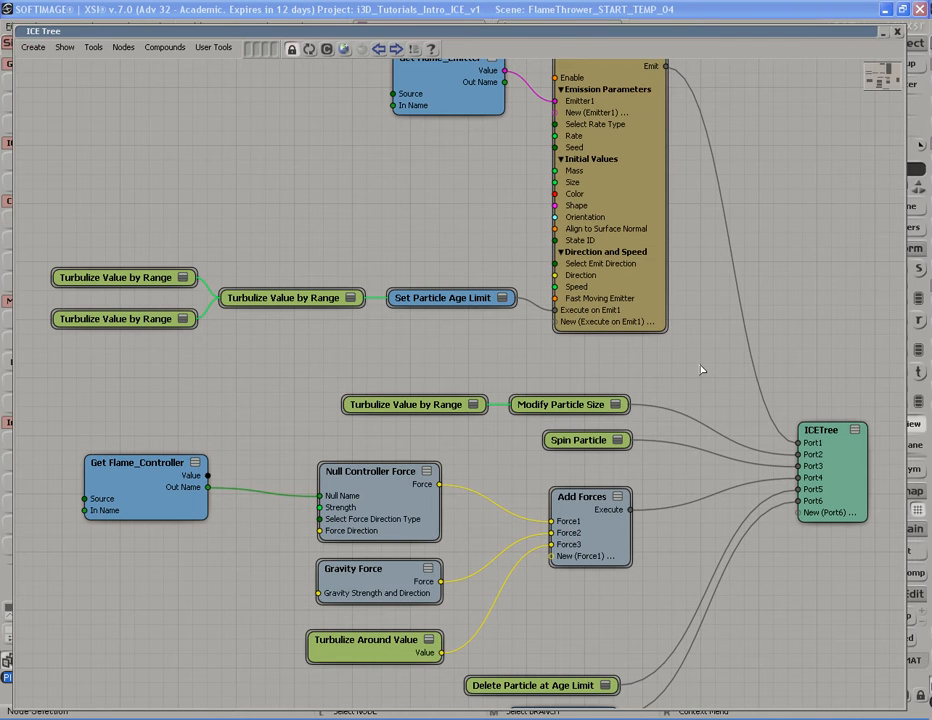
pyautogui.scroll(-1, 701, 370)
pyautogui.moveTo(655, 350); pyautogui.dragTo(658, 406)
pyautogui.moveTo(645, 348); pyautogui.dragTo(645, 322, button='middle')
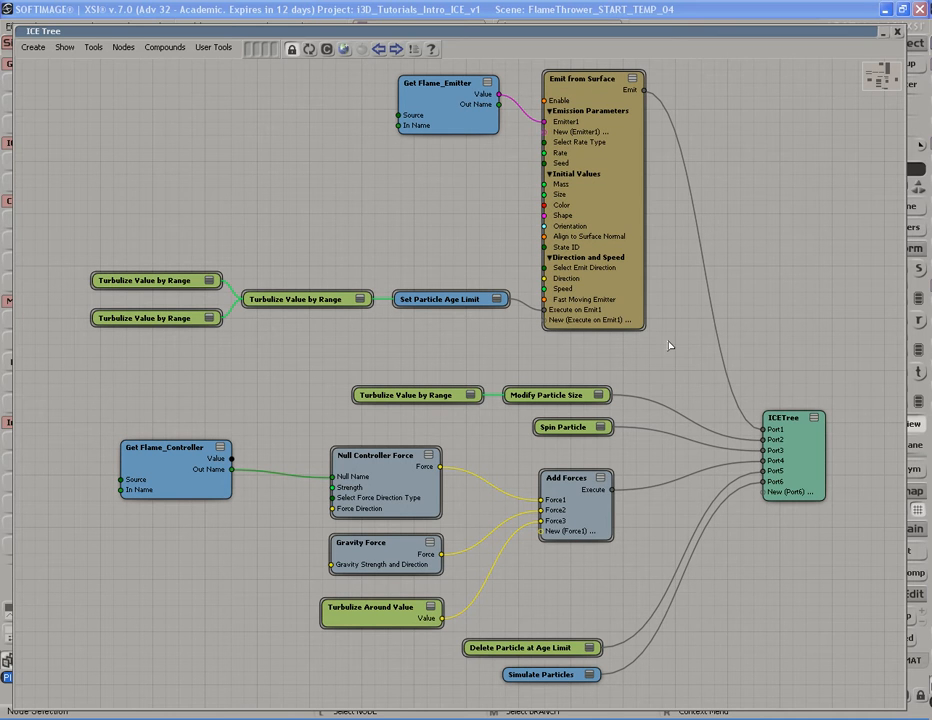
pyautogui.doubleClick(669, 33)
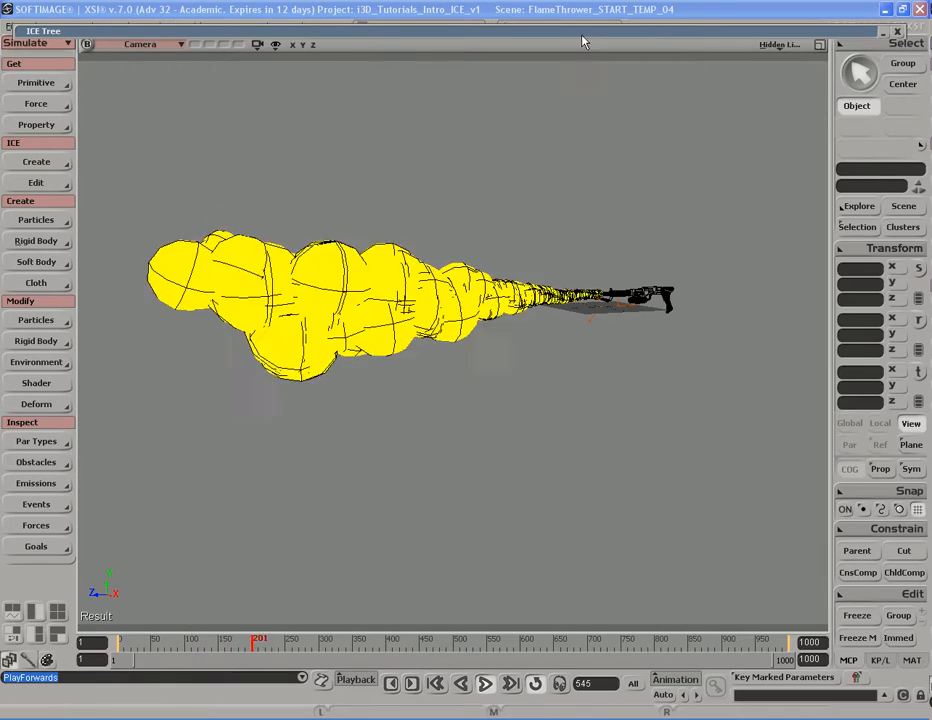
pyautogui.doubleClick(580, 31)
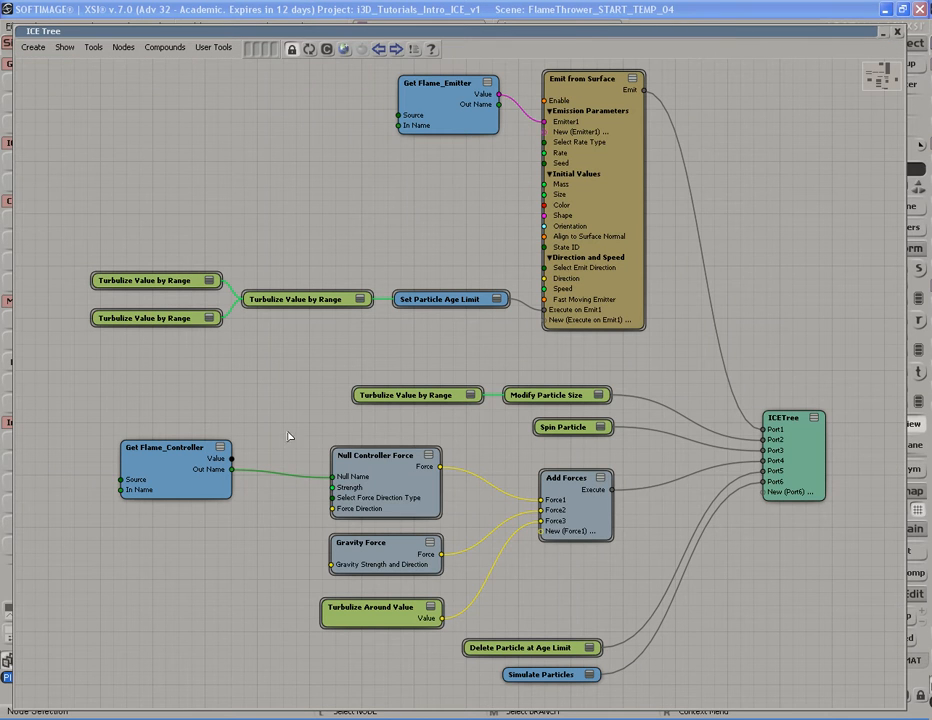
# Review the Add Forces, Spin Particle and Modify Particle Size nodes within the complete ICE tree
pyautogui.click(599, 513)
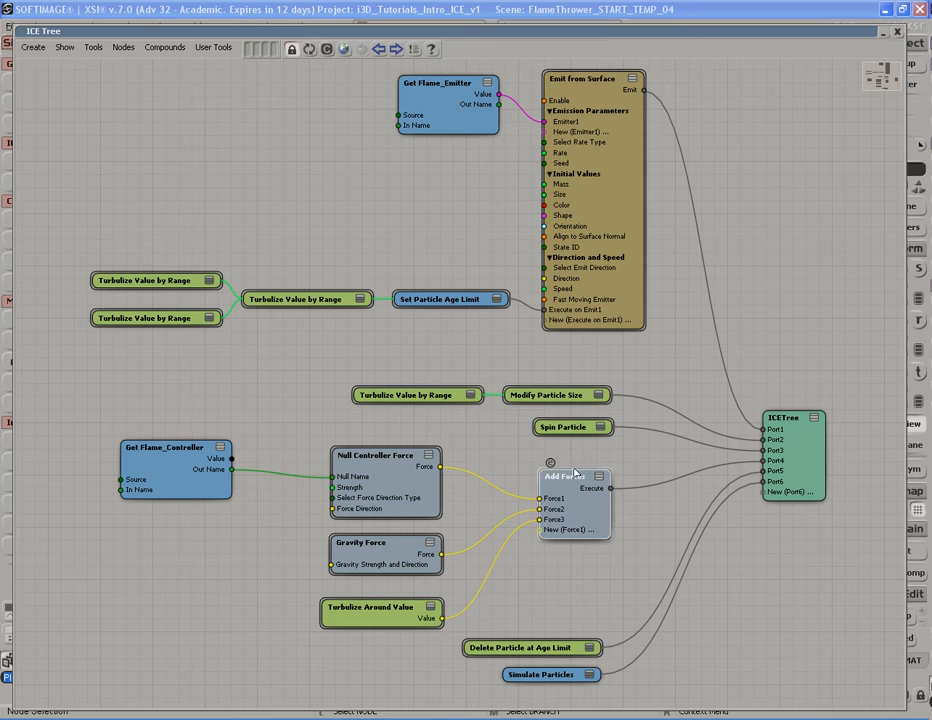
pyautogui.click(570, 427)
pyautogui.click(576, 399)
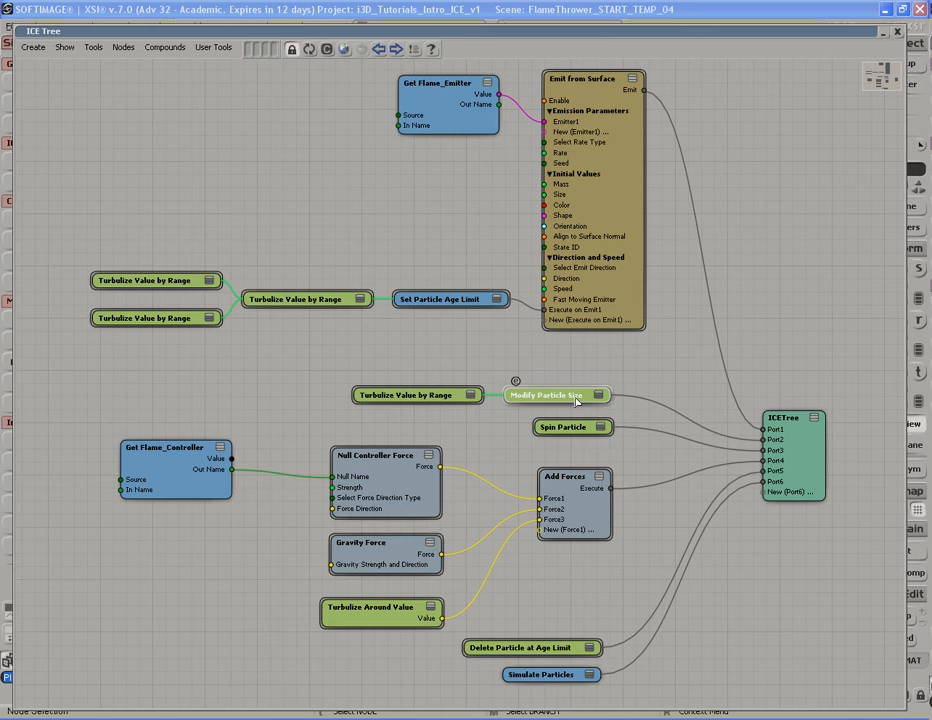
pyautogui.click(572, 370)
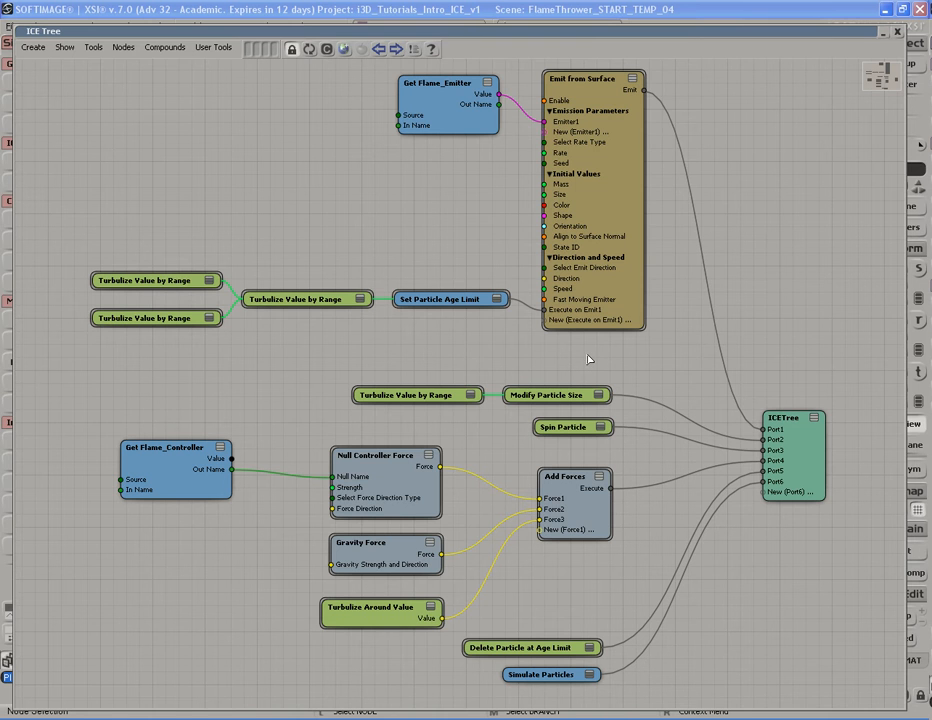
pyautogui.press('s')
pyautogui.moveTo(506, 350); pyautogui.dragTo(572, 350, button='middle')
pyautogui.moveTo(572, 350); pyautogui.dragTo(566, 359)
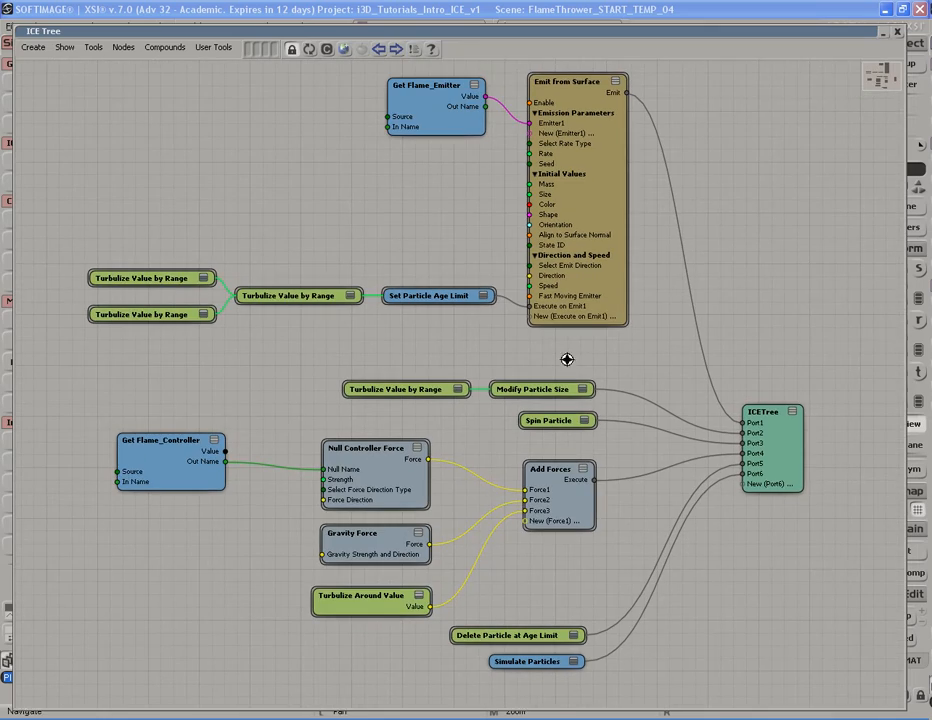
# Collapse the ICE Tree, stop playback and preview the middle of the flame in a temporary render region
pyautogui.doubleClick(634, 32)
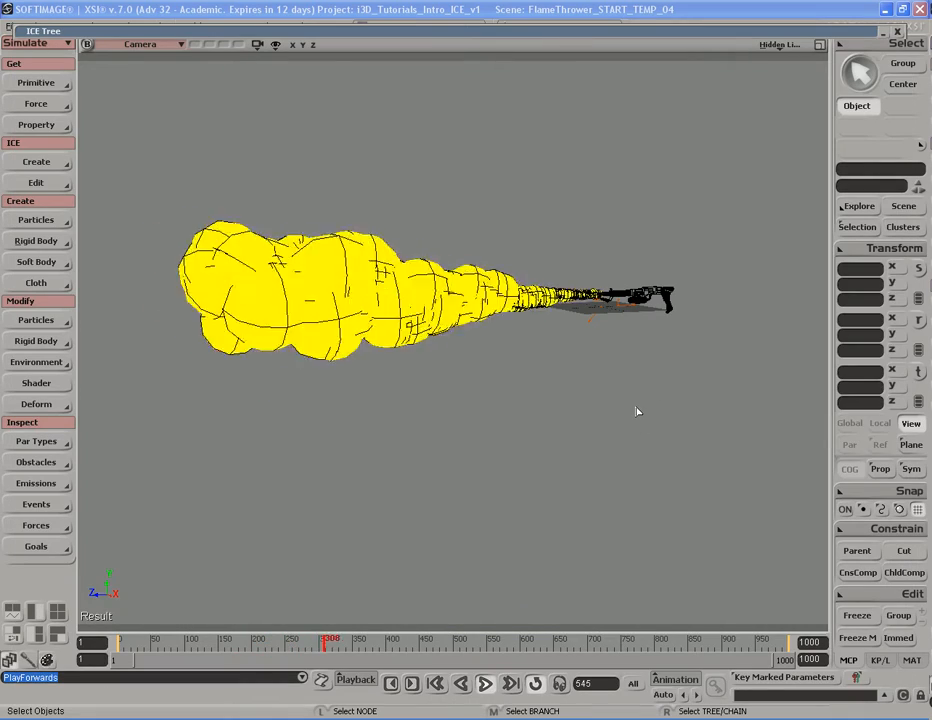
pyautogui.press('Escape')
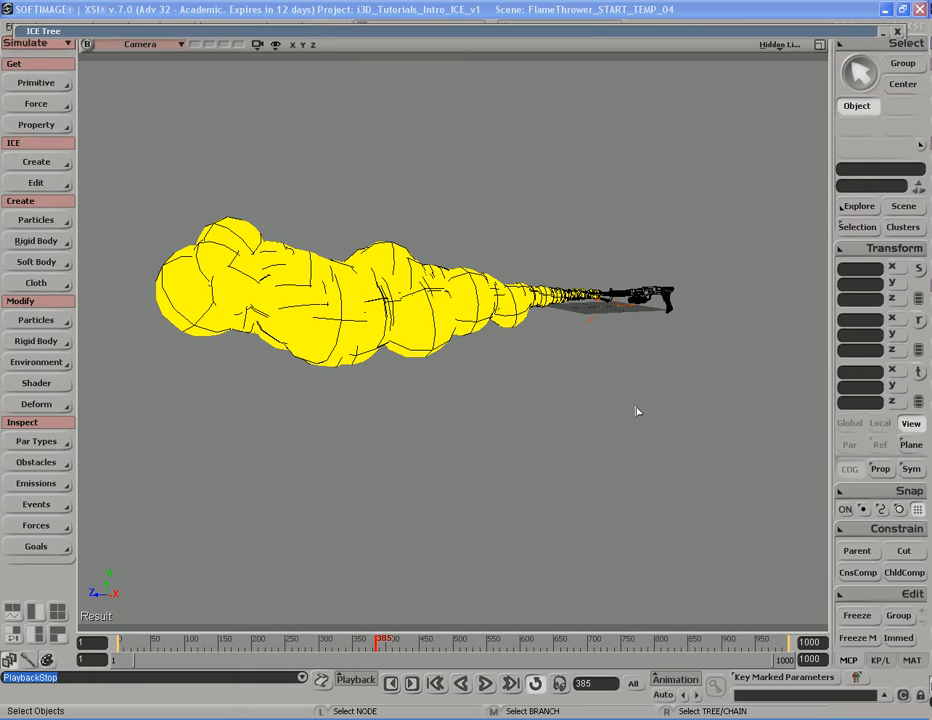
pyautogui.press('q')
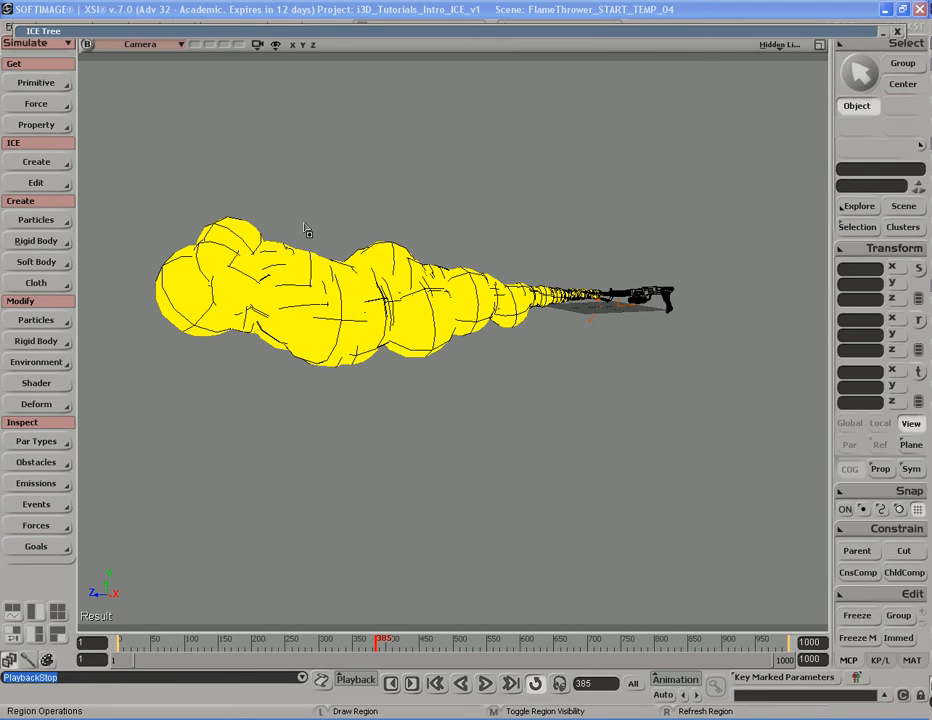
pyautogui.moveTo(298, 213); pyautogui.dragTo(485, 387)
pyautogui.press('space')
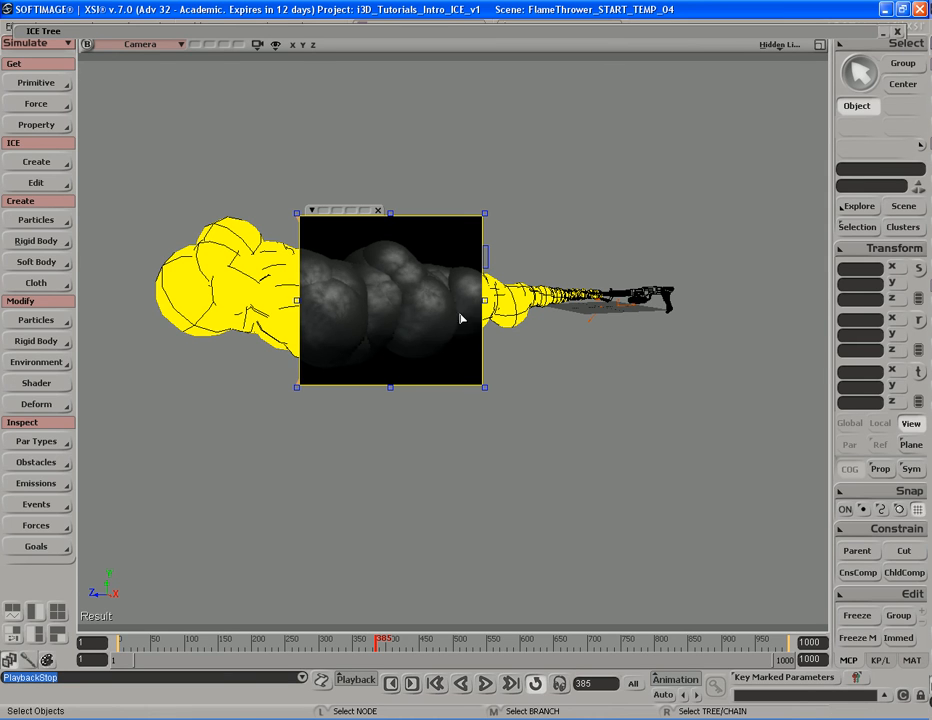
pyautogui.press('q')
pyautogui.middleClick(545, 410)
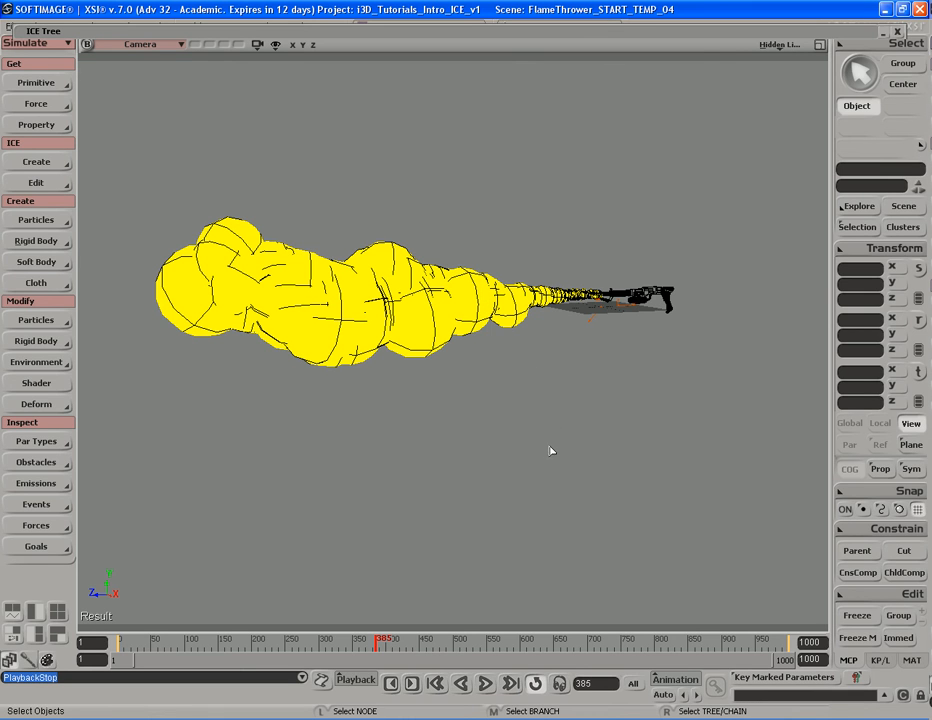